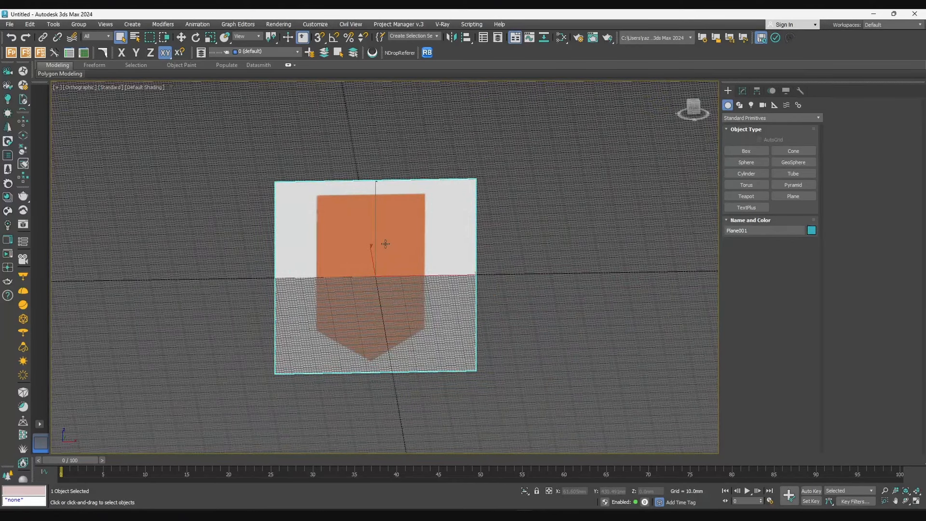
Rotate the reference image plane about the X axis with angle snap so it lies flat in the top view
{"action": "right_click", "coordinate": [381, 245]}
{"action": "left_click", "coordinate": [424, 260]}
{"action": "left_click_drag", "start_coordinate": [379, 280], "coordinate": [378, 210]}
{"action": "right_click", "coordinate": [379, 210]}
{"action": "key", "text": "a"}
{"action": "left_click_drag", "start_coordinate": [379, 279], "coordinate": [380, 200]}
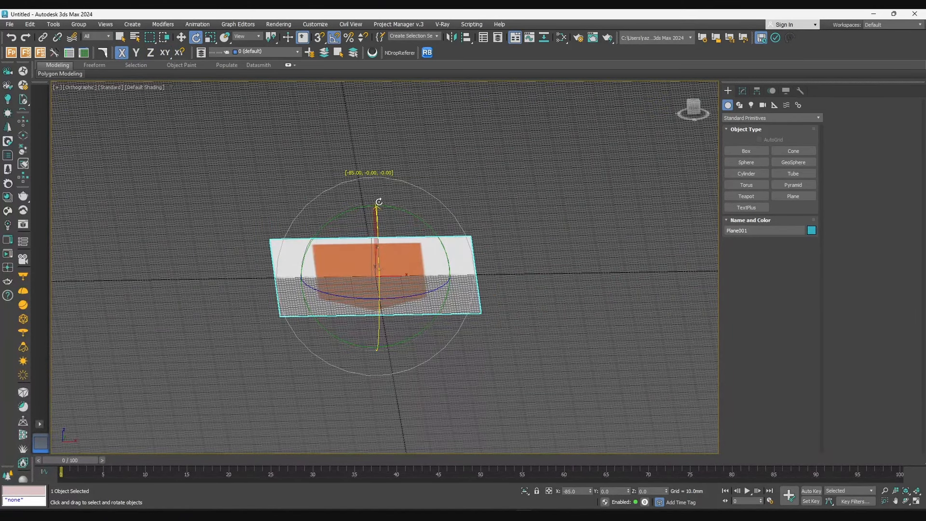
{"action": "key", "text": "t"}
{"action": "key", "text": "z"}
{"action": "key", "text": "w"}
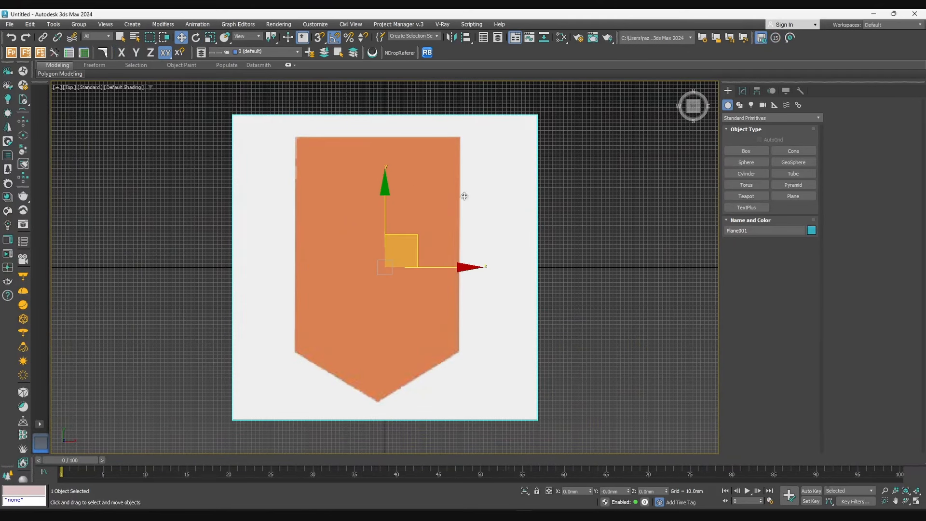
Deselect the reference plane and check the tile's length and width on the supplier's product page in the browser
{"action": "left_click", "coordinate": [585, 253]}
{"action": "left_click", "coordinate": [452, 290]}
{"action": "left_click", "coordinate": [674, 239]}
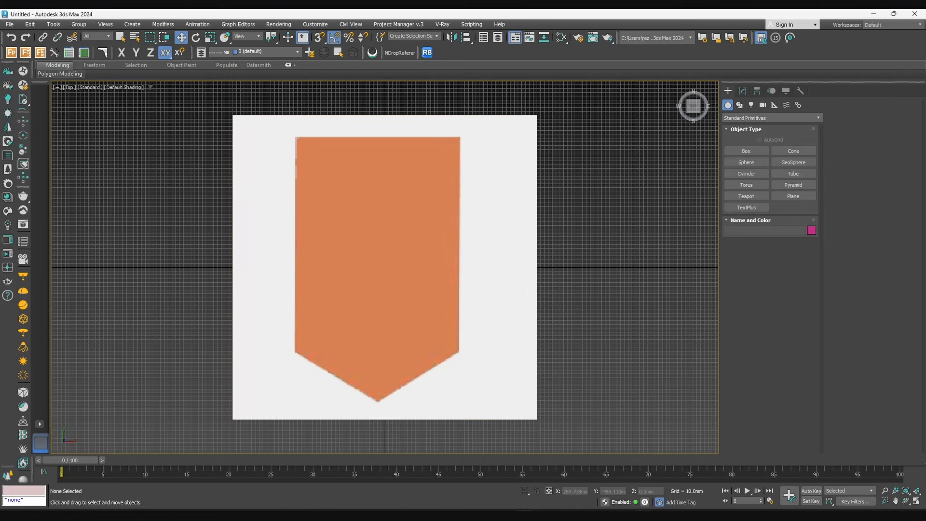
{"action": "key", "text": "alt+Tab"}
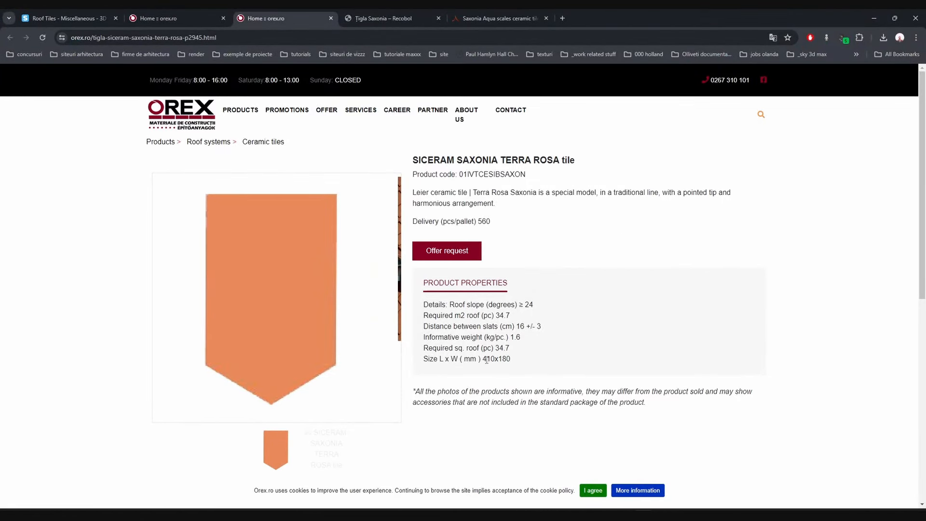
{"action": "left_click", "coordinate": [875, 11]}
Draw a rectangle spline over the tile image and set its length to 410 mm and width to 180 mm
{"action": "left_click", "coordinate": [738, 105]}
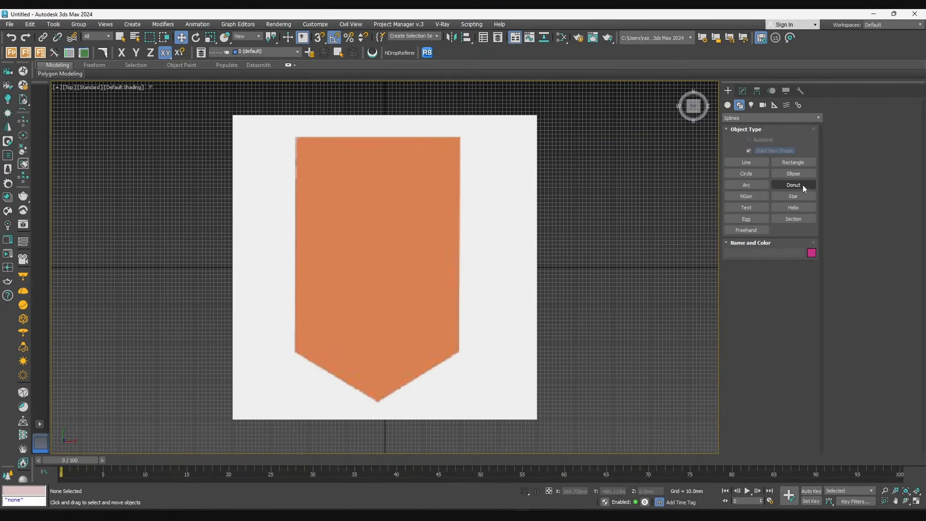
{"action": "left_click", "coordinate": [781, 162]}
{"action": "mouse_move", "coordinate": [440, 171]}
{"action": "left_mouse_down"}
{"action": "mouse_move", "coordinate": [530, 130]}
{"action": "mouse_move", "coordinate": [332, 317]}
{"action": "left_mouse_up"}
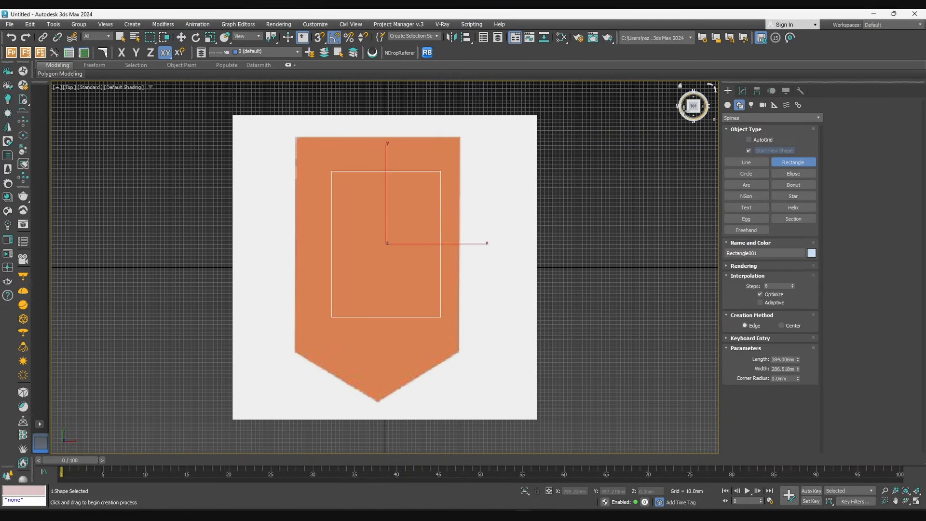
{"action": "left_click", "coordinate": [742, 91]}
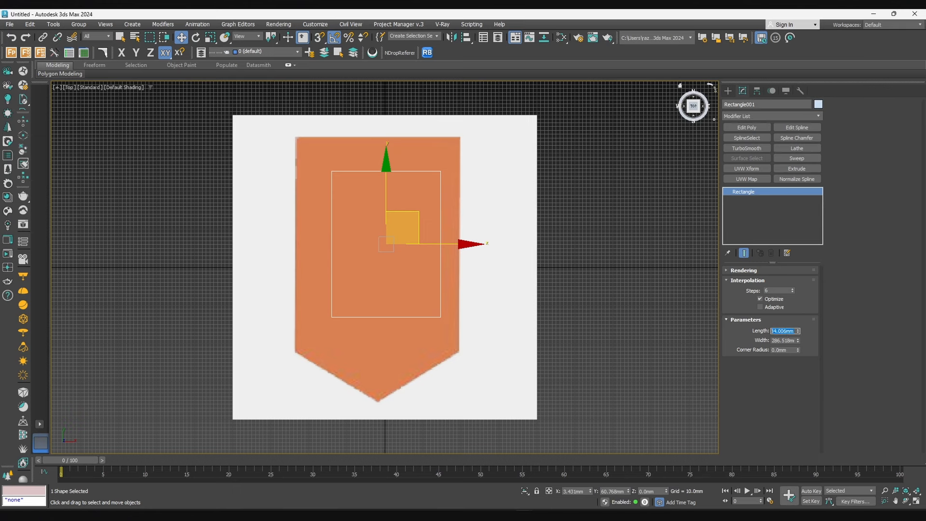
{"action": "type", "text": "410"}
{"action": "key", "text": "Tab"}
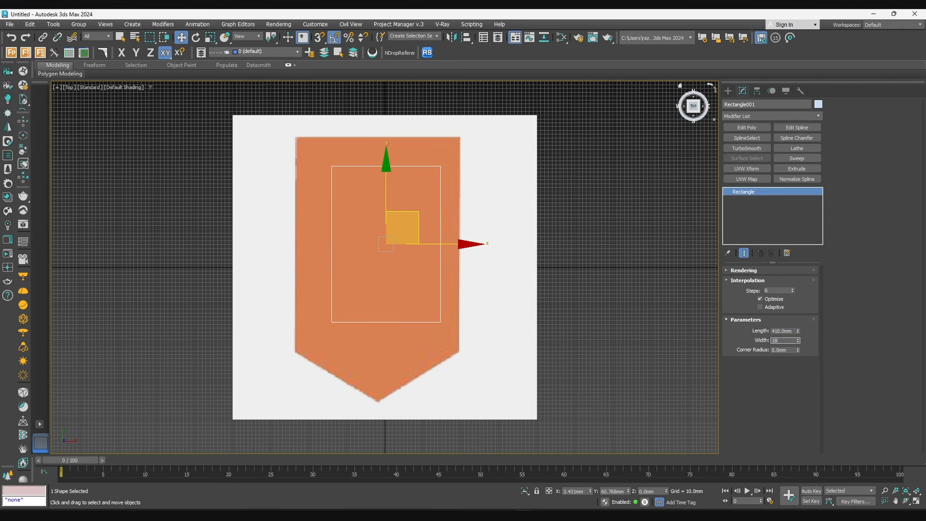
{"action": "type", "text": "180"}
{"action": "key", "text": "Return"}
Move the rectangle spline toward the middle of the tile image
{"action": "middle_click_drag", "start_coordinate": [434, 262], "coordinate": [472, 259]}
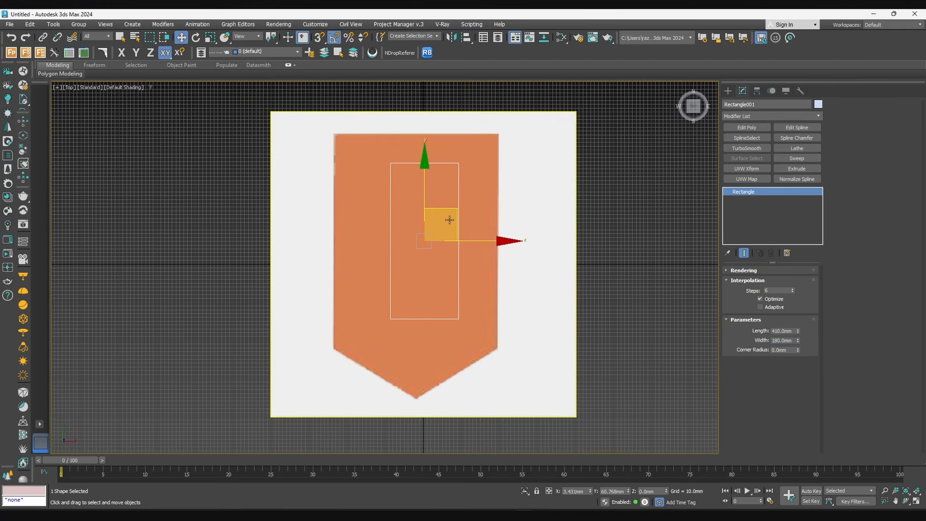
{"action": "left_click", "coordinate": [487, 192]}
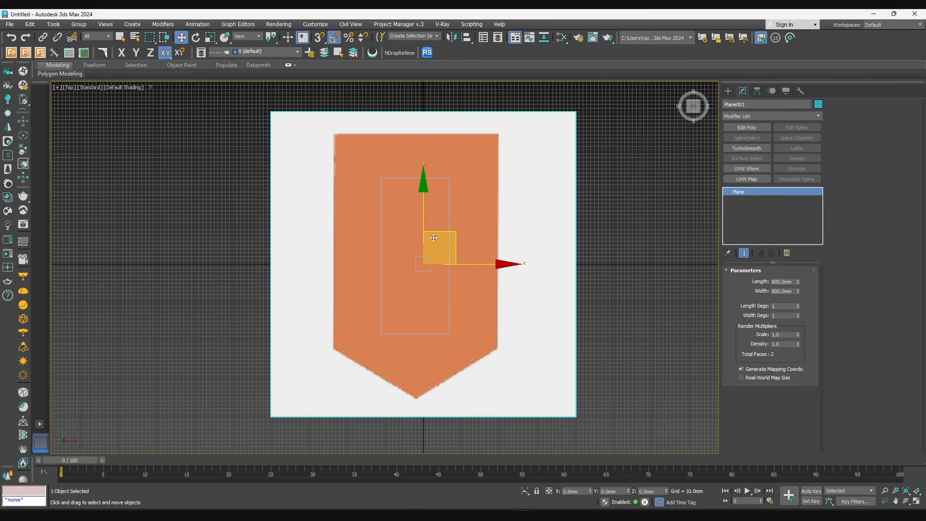
{"action": "left_click", "coordinate": [381, 273]}
{"action": "left_click", "coordinate": [463, 250]}
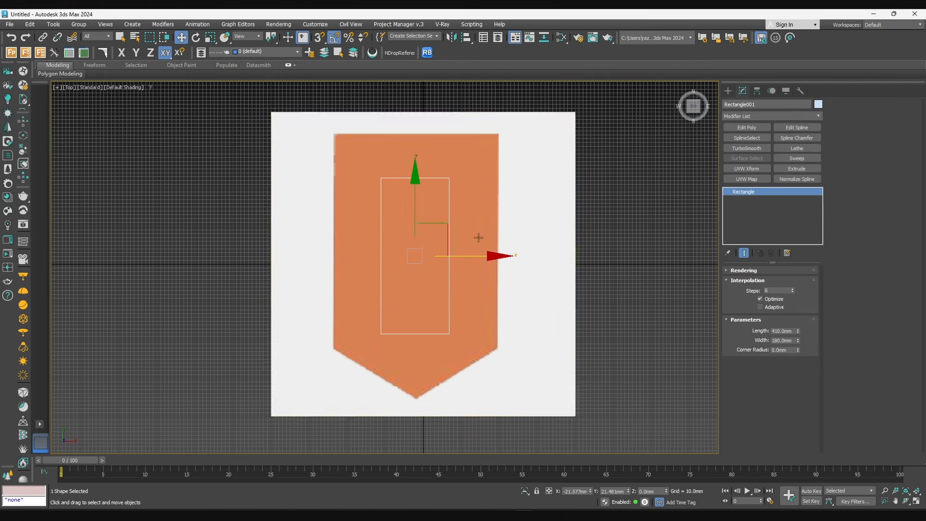
Scale the reference plane uniformly to about 45% to bring the tile image close to the rectangle's width
{"action": "right_click", "coordinate": [484, 213]}
{"action": "left_click", "coordinate": [497, 229]}
{"action": "right_click", "coordinate": [504, 213]}
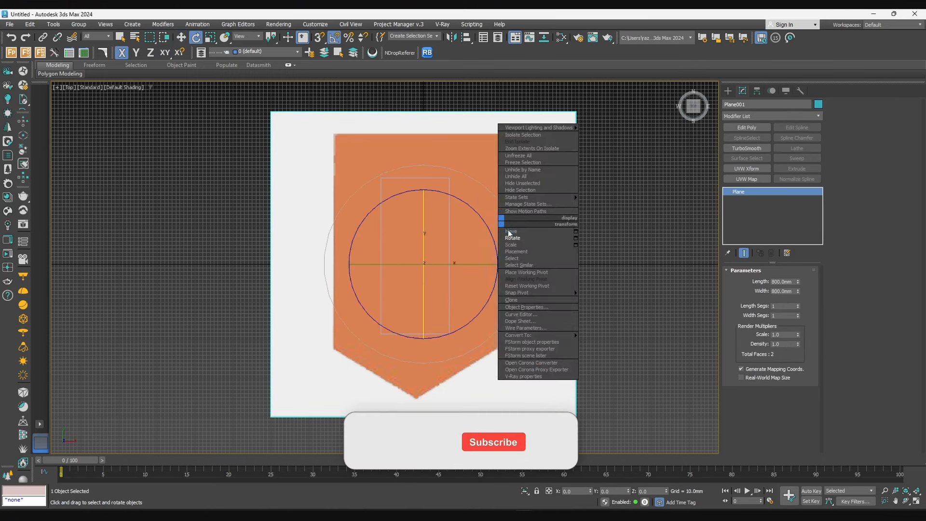
{"action": "left_click", "coordinate": [507, 237]}
{"action": "left_click_drag", "start_coordinate": [566, 241], "coordinate": [394, 305]}
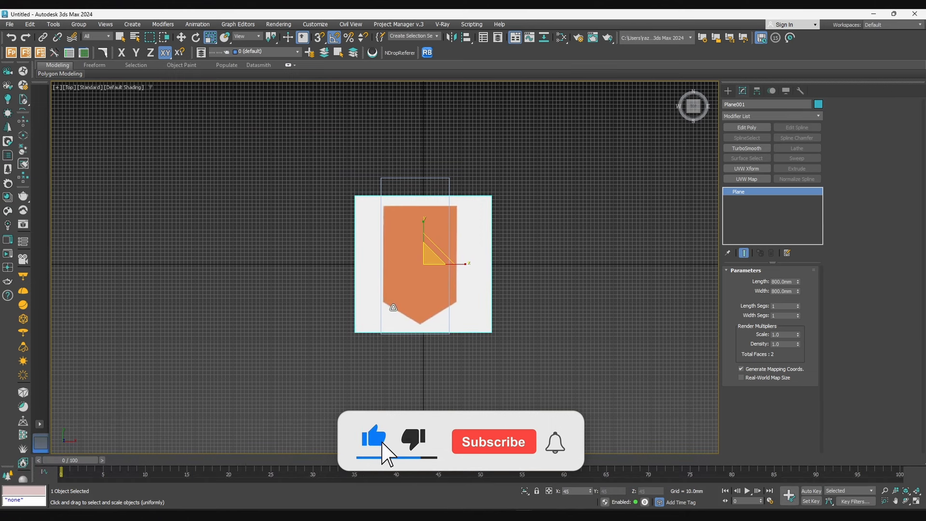
{"action": "scroll", "coordinate": [397, 289], "scroll_direction": "up", "scroll_amount": 5}
{"action": "middle_click_drag", "start_coordinate": [425, 314], "coordinate": [462, 272]}
Adjust the reference plane's position so the tile image lines up with the rectangle's sides and upper edge
{"action": "right_click", "coordinate": [502, 218]}
{"action": "left_click", "coordinate": [512, 226]}
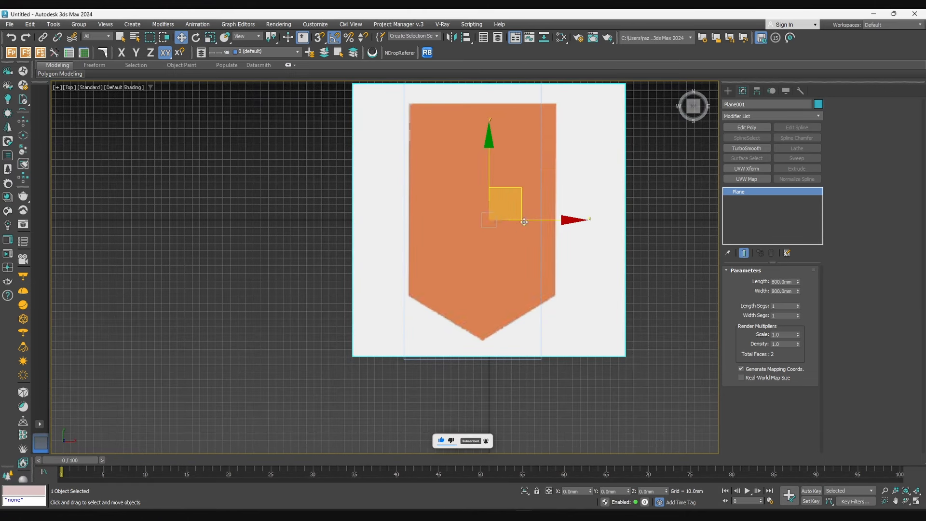
{"action": "middle_click_drag", "start_coordinate": [514, 199], "coordinate": [508, 196]}
{"action": "left_click", "coordinate": [512, 216]}
{"action": "mouse_move", "coordinate": [487, 197]}
{"action": "left_mouse_down"}
{"action": "mouse_move", "coordinate": [485, 205]}
{"action": "mouse_move", "coordinate": [477, 182]}
{"action": "mouse_move", "coordinate": [478, 199]}
{"action": "left_mouse_up"}
{"action": "right_click", "coordinate": [482, 205]}
{"action": "left_click", "coordinate": [491, 214]}
{"action": "middle_click_drag", "start_coordinate": [484, 180], "coordinate": [468, 228]}
{"action": "left_click_drag", "start_coordinate": [469, 228], "coordinate": [465, 160]}
Stretch the reference plane along the Y axis and reposition it until the tile image fills the rectangle's full length
{"action": "right_click", "coordinate": [467, 191]}
{"action": "left_click", "coordinate": [475, 212]}
{"action": "key", "text": "F6"}
{"action": "right_click", "coordinate": [464, 166]}
{"action": "left_click", "coordinate": [475, 177]}
{"action": "left_click_drag", "start_coordinate": [463, 192], "coordinate": [464, 169]}
{"action": "right_click", "coordinate": [463, 186]}
{"action": "left_click", "coordinate": [474, 209]}
{"action": "right_click", "coordinate": [464, 167]}
{"action": "left_click", "coordinate": [478, 178]}
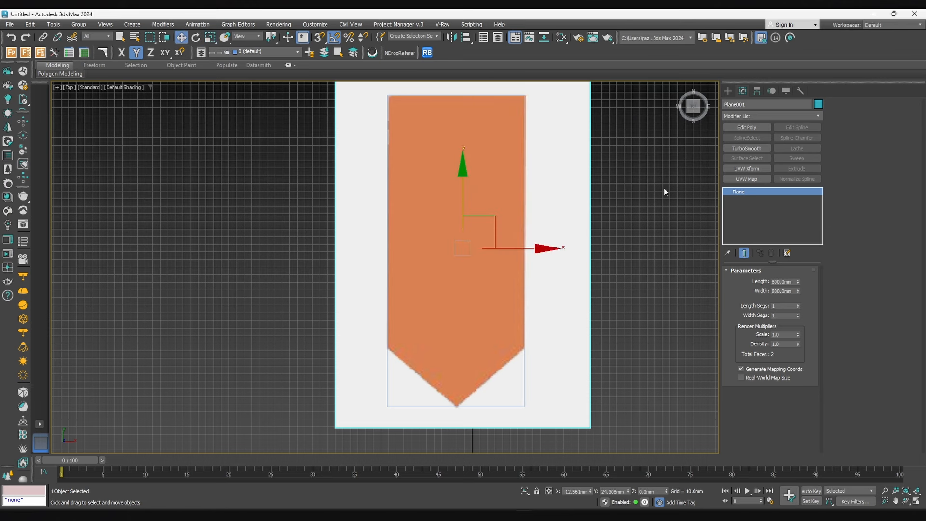
Create a 410 × 180 mm plane snapped to opposite corners of the rectangle spline
{"action": "left_click", "coordinate": [553, 299]}
{"action": "middle_click_drag", "start_coordinate": [483, 209], "coordinate": [477, 221]}
{"action": "middle_click_drag", "start_coordinate": [515, 244], "coordinate": [493, 244]}
{"action": "left_click", "coordinate": [727, 91]}
{"action": "left_click", "coordinate": [515, 220]}
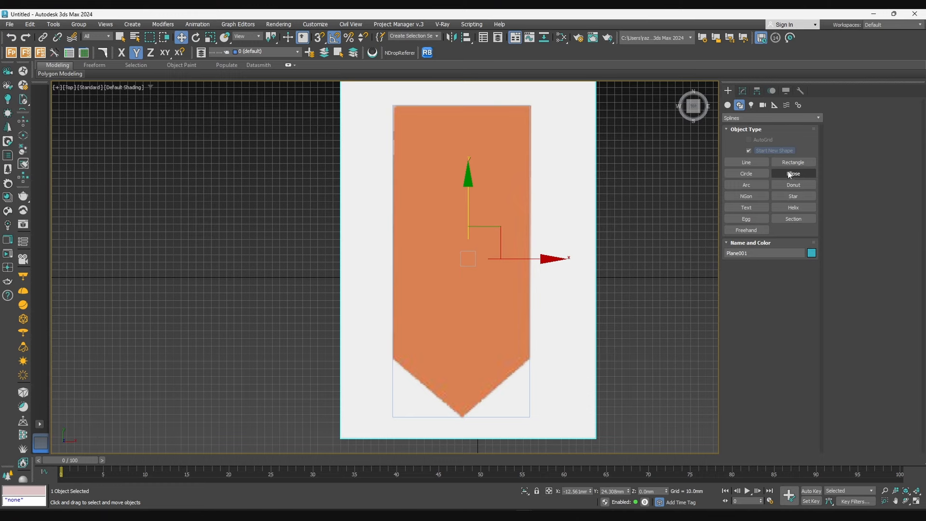
{"action": "left_click", "coordinate": [727, 105]}
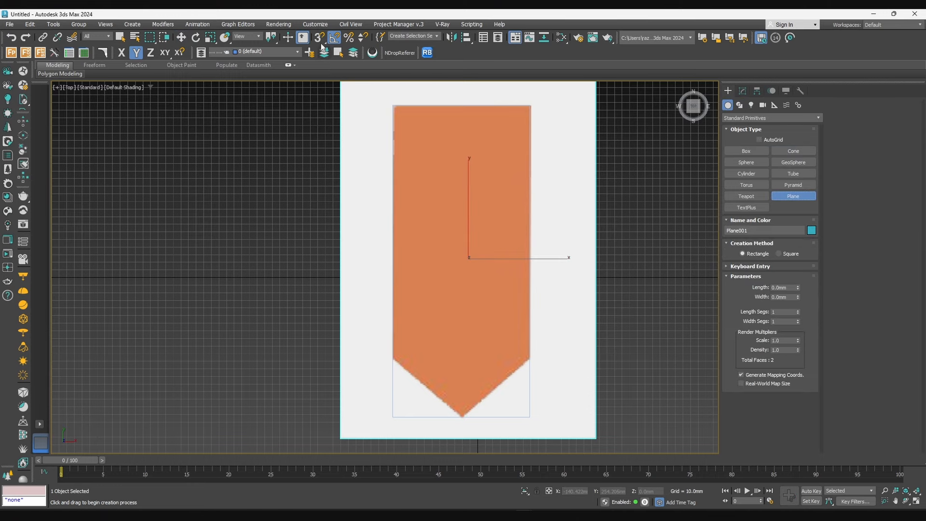
{"action": "left_click_drag", "start_coordinate": [393, 105], "coordinate": [530, 416]}
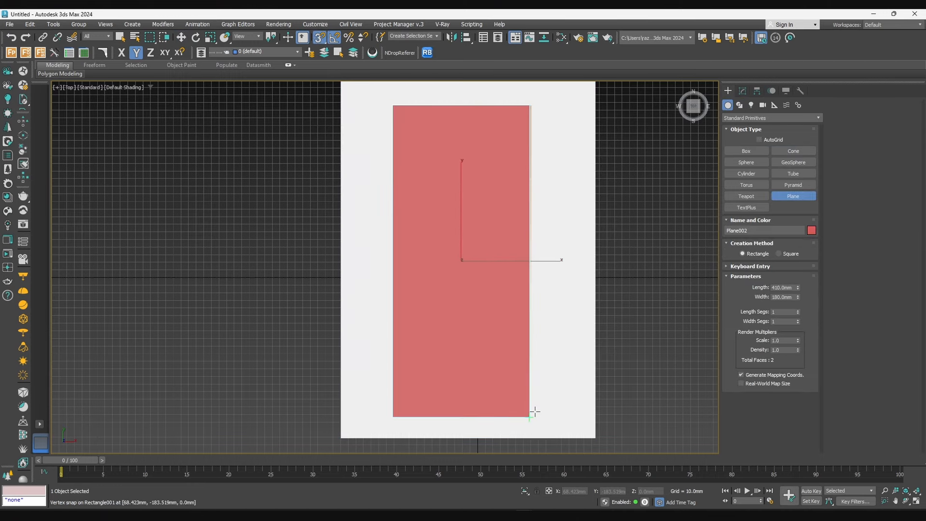
Divide the new tile plane into 3 length segments and 2 width segments
{"action": "key", "text": "F3"}
{"action": "key", "text": "w"}
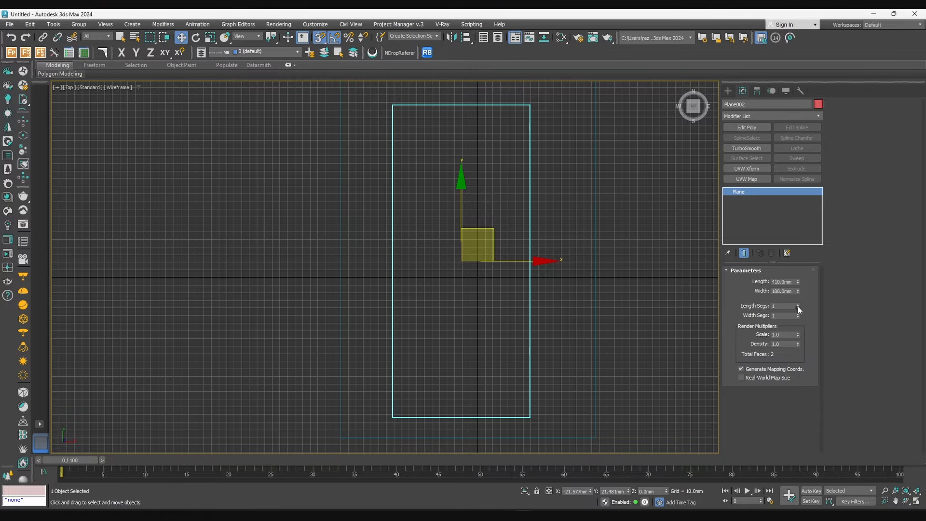
{"action": "left_click", "coordinate": [797, 305]}
{"action": "left_click", "coordinate": [797, 315]}
{"action": "key", "text": "F3"}
Lower the reference image plane along Z so it sits slightly beneath the tile plane
{"action": "mouse_move", "coordinate": [434, 338]}
{"action": "middle_mouse_down", "text": "alt"}
{"action": "mouse_move", "coordinate": [523, 266]}
{"action": "mouse_move", "coordinate": [545, 265]}
{"action": "middle_mouse_up", "text": "alt"}
{"action": "scroll", "coordinate": [535, 265], "scroll_direction": "up", "scroll_amount": 4}
{"action": "left_click", "coordinate": [314, 352]}
{"action": "scroll", "coordinate": [314, 351], "scroll_direction": "down", "scroll_amount": 4}
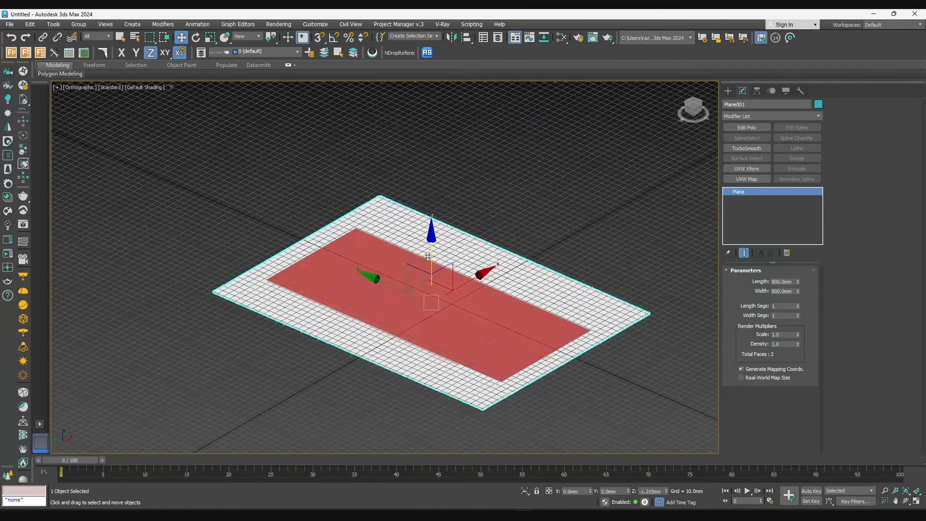
Show the tile plane from above as see-through with edged faces, and hide the grid
{"action": "left_click", "coordinate": [527, 311]}
{"action": "key", "text": "t"}
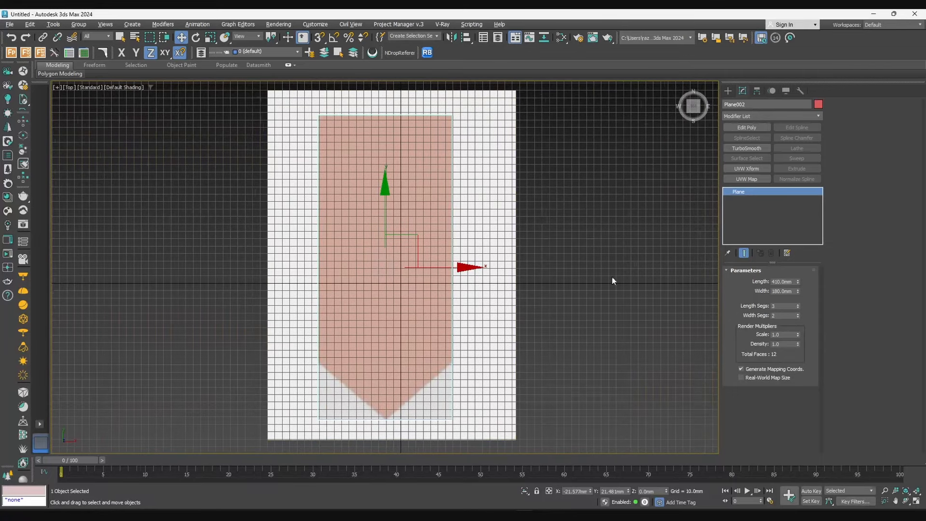
{"action": "key", "text": "g"}
{"action": "key", "text": "F4"}
{"action": "middle_click_drag", "start_coordinate": [350, 413], "coordinate": [384, 392]}
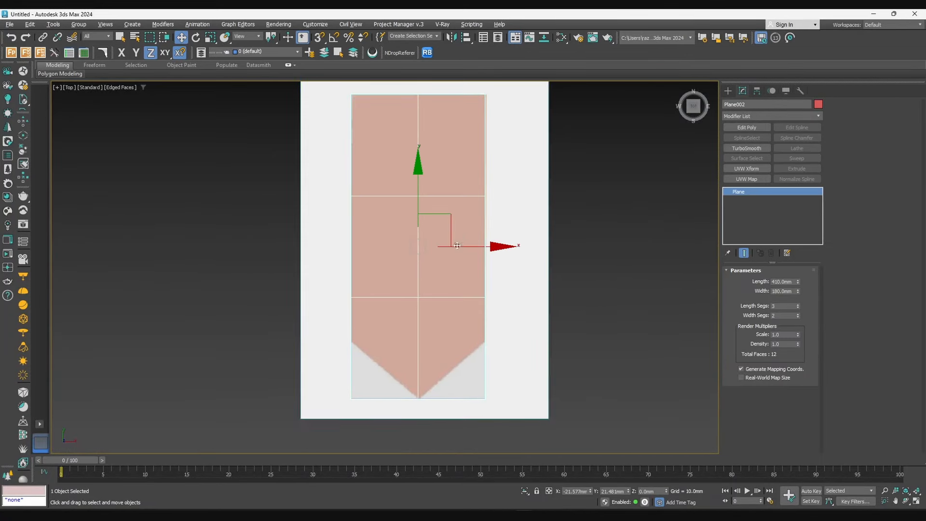
{"action": "left_click", "coordinate": [463, 397]}
{"action": "left_click", "coordinate": [463, 392]}
Add an Edit Poly modifier to the tile plane and raise its two lower corner vertices to form the pointed tip
{"action": "left_click", "coordinate": [755, 126]}
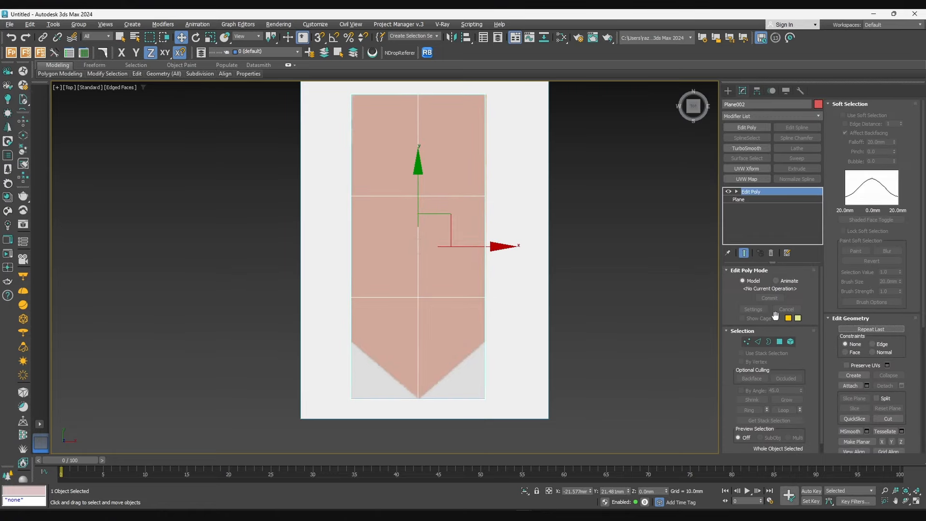
{"action": "left_click", "coordinate": [747, 341]}
{"action": "left_click_drag", "start_coordinate": [460, 419], "coordinate": [459, 418]}
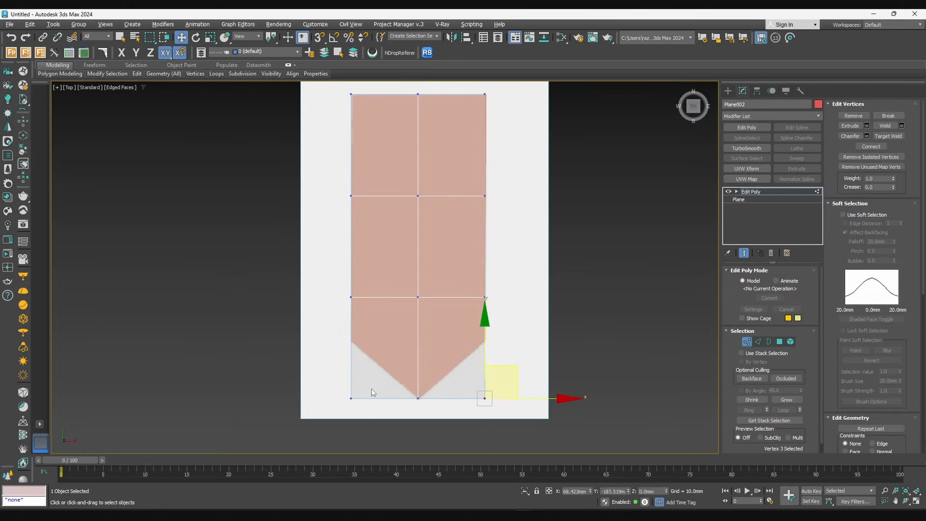
{"action": "left_click_drag", "start_coordinate": [371, 388], "coordinate": [336, 413], "text": "ctrl"}
{"action": "left_click_drag", "start_coordinate": [418, 348], "coordinate": [420, 299]}
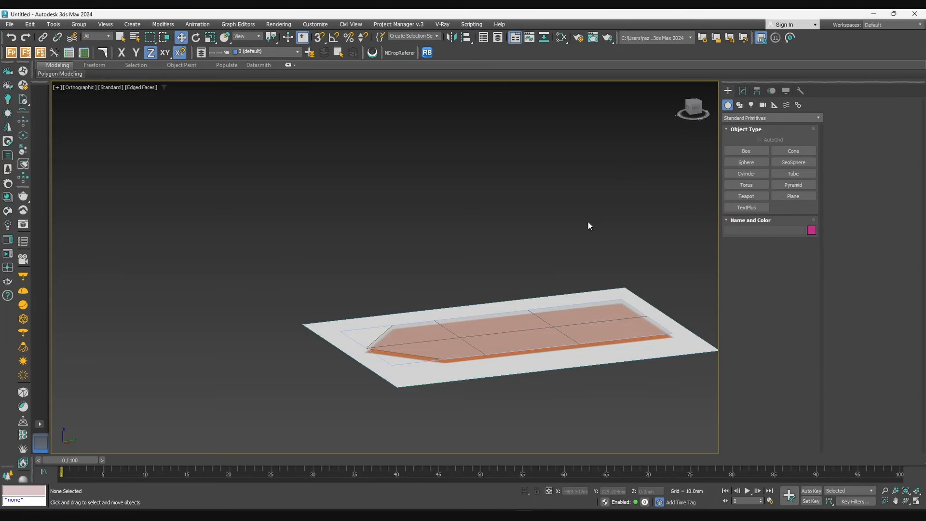
Create a box across the tile's lower part and set its length to 20 mm and width to 30 mm
{"action": "left_click", "coordinate": [488, 326]}
{"action": "key", "text": "t"}
{"action": "key", "text": "z"}
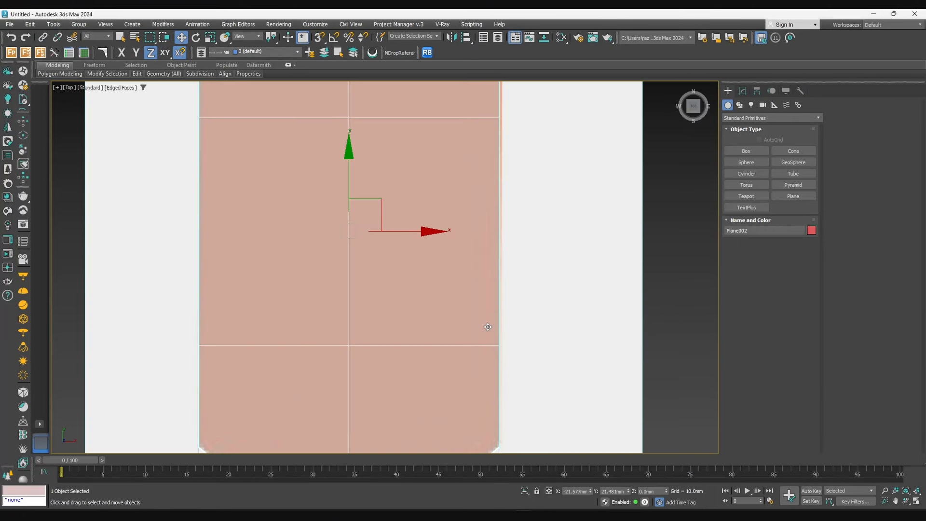
{"action": "left_click", "coordinate": [751, 149]}
{"action": "scroll", "coordinate": [335, 277], "scroll_direction": "down", "scroll_amount": 3}
{"action": "left_click_drag", "start_coordinate": [256, 322], "coordinate": [588, 304]}
{"action": "left_click", "coordinate": [577, 271]}
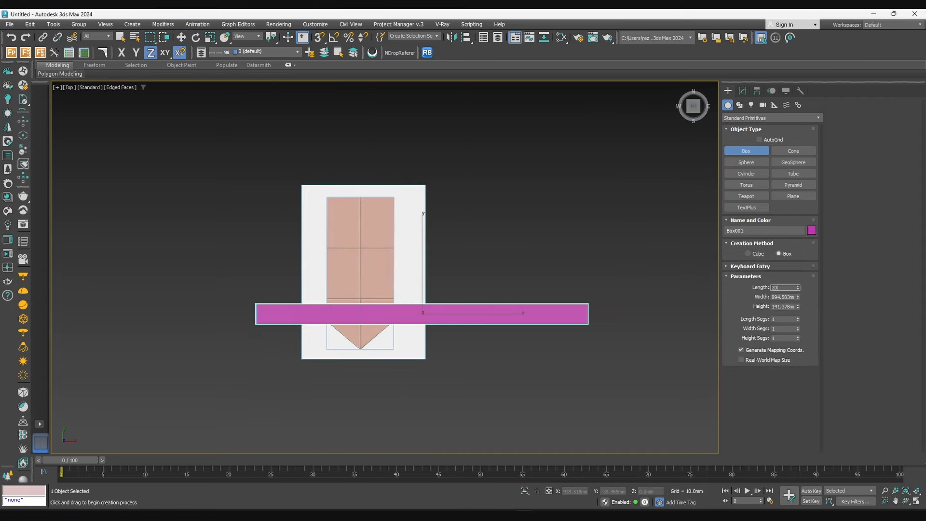
{"action": "key", "text": "Tab"}
{"action": "type", "text": "20"}
{"action": "key", "text": "Return"}
Rotate the box 90 degrees about the Y axis to lay it horizontally, and move it onto the tile's pointed end
{"action": "key", "text": "e"}
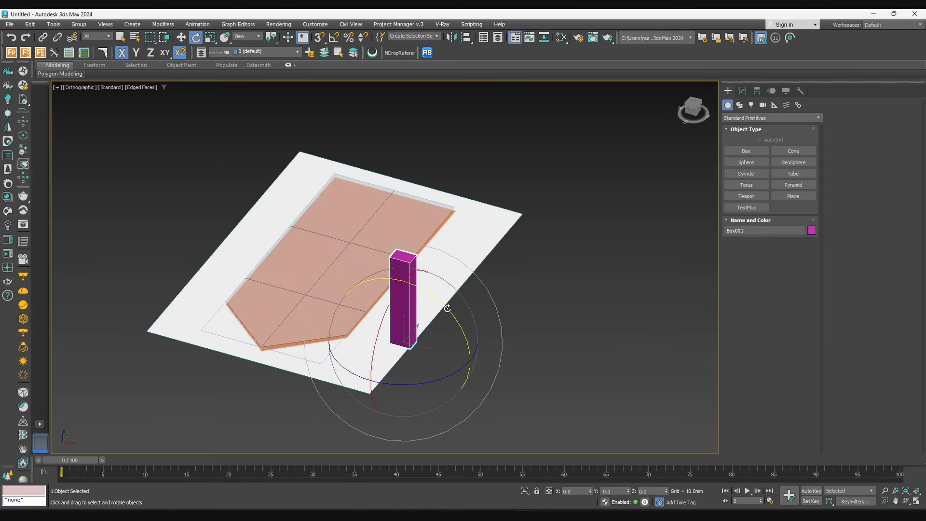
{"action": "left_click_drag", "start_coordinate": [446, 308], "coordinate": [481, 359]}
{"action": "key", "text": "a"}
{"action": "right_click", "coordinate": [455, 331]}
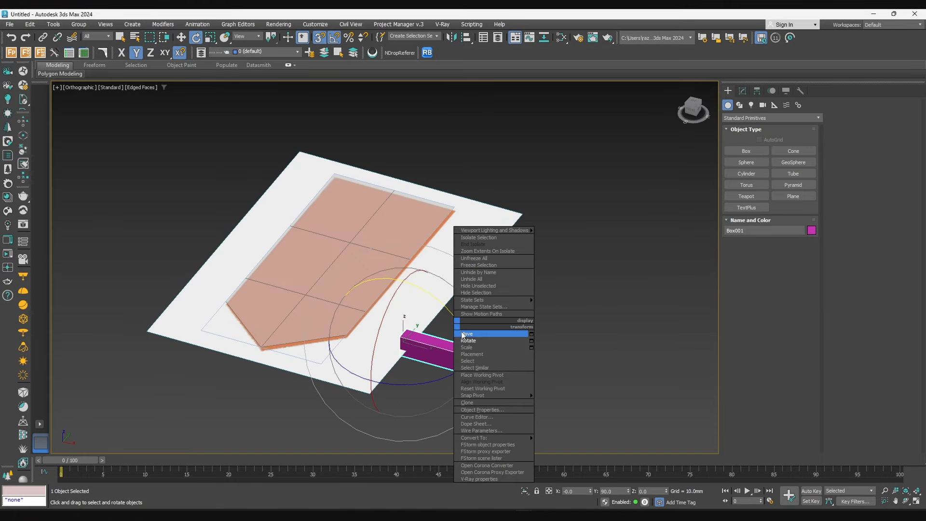
{"action": "left_click", "coordinate": [458, 338]}
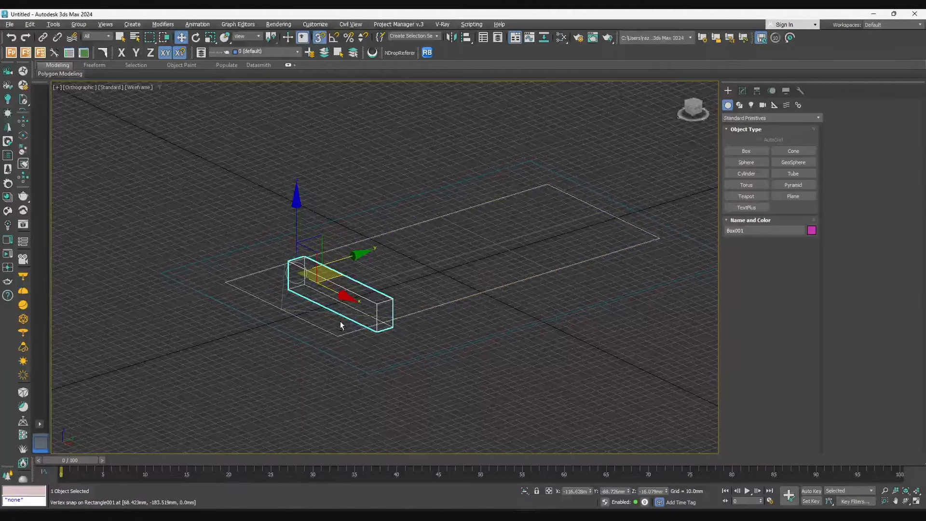
Rotate the horizontal box 90 degrees about the X axis so it rests on its wider side
{"action": "right_click", "coordinate": [340, 298]}
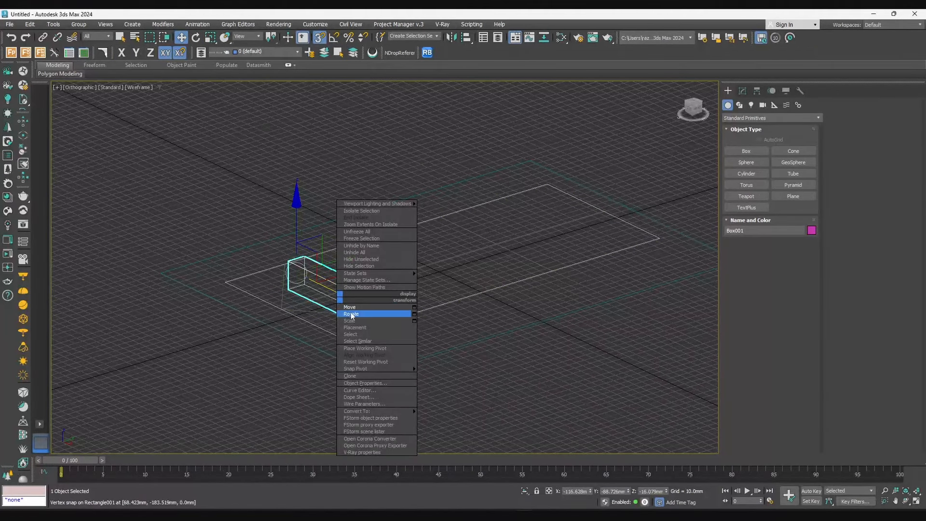
{"action": "left_click", "coordinate": [351, 315]}
{"action": "left_click_drag", "start_coordinate": [273, 216], "coordinate": [251, 255]}
{"action": "right_click", "coordinate": [251, 254]}
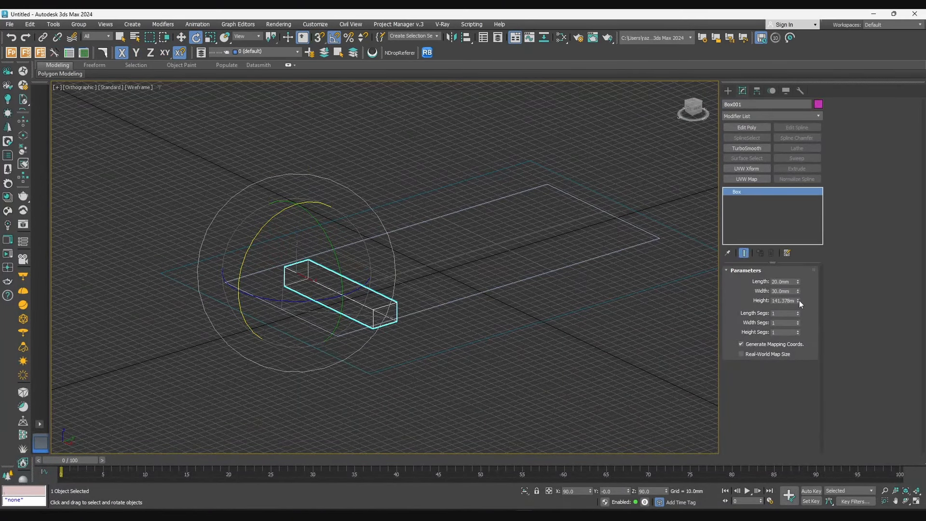
Extend the box into a long batten by increasing its height to about 10087 mm
{"action": "left_click_drag", "start_coordinate": [798, 301], "coordinate": [735, 432]}
{"action": "left_click_drag", "start_coordinate": [650, 458], "coordinate": [607, 211]}
{"action": "middle_click_drag", "start_coordinate": [580, 211], "coordinate": [523, 217]}
{"action": "scroll", "coordinate": [509, 220], "scroll_direction": "down", "scroll_amount": 5}
{"action": "key", "text": "f"}
{"action": "key", "text": "z"}
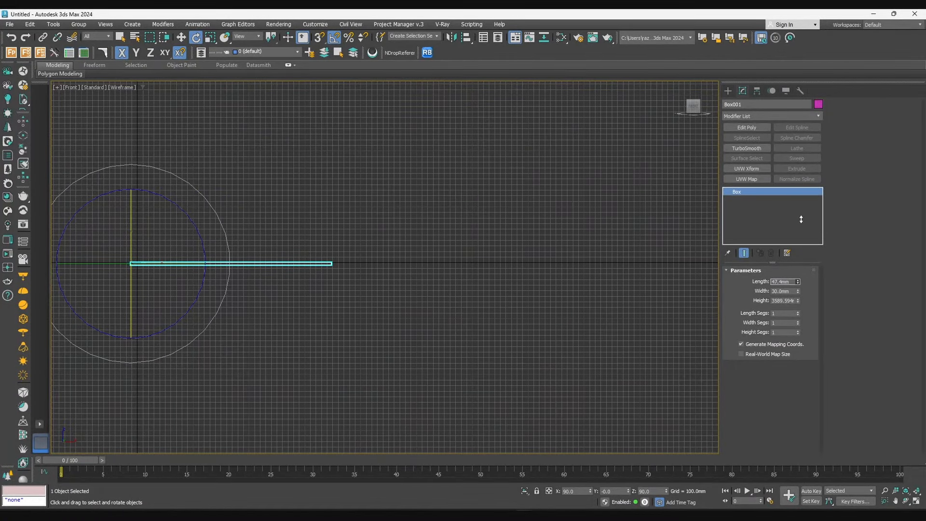
{"action": "left_click_drag", "start_coordinate": [797, 300], "coordinate": [796, 220]}
Add an Array modifier to the long batten and set its X spacing to 160 mm
{"action": "middle_click_drag", "start_coordinate": [282, 222], "coordinate": [366, 227]}
{"action": "middle_click_drag", "start_coordinate": [366, 226], "coordinate": [456, 318], "text": "alt"}
{"action": "scroll", "coordinate": [458, 321], "scroll_direction": "up", "scroll_amount": 10}
{"action": "key", "text": "w"}
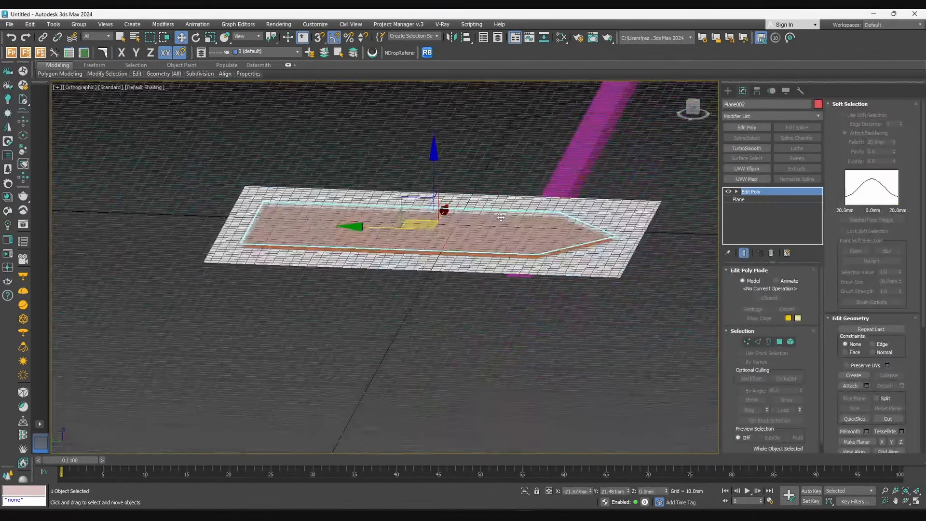
{"action": "mouse_move", "coordinate": [512, 242]}
{"action": "middle_mouse_down", "text": "alt"}
{"action": "mouse_move", "coordinate": [526, 222]}
{"action": "mouse_move", "coordinate": [494, 254]}
{"action": "mouse_move", "coordinate": [497, 245]}
{"action": "middle_mouse_up", "text": "alt"}
{"action": "left_click", "coordinate": [520, 184]}
{"action": "scroll", "coordinate": [519, 185], "scroll_direction": "down", "scroll_amount": 5}
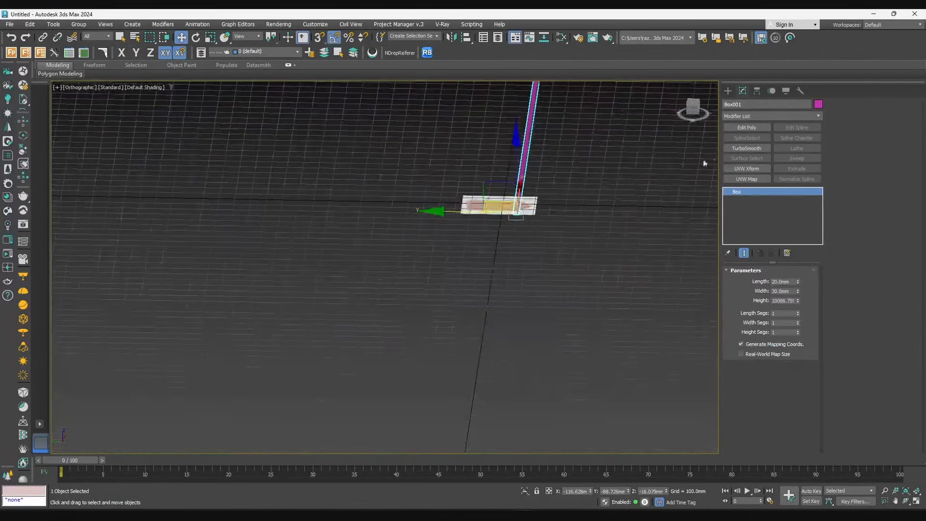
{"action": "left_click", "coordinate": [752, 116]}
{"action": "type", "text": "ar"}
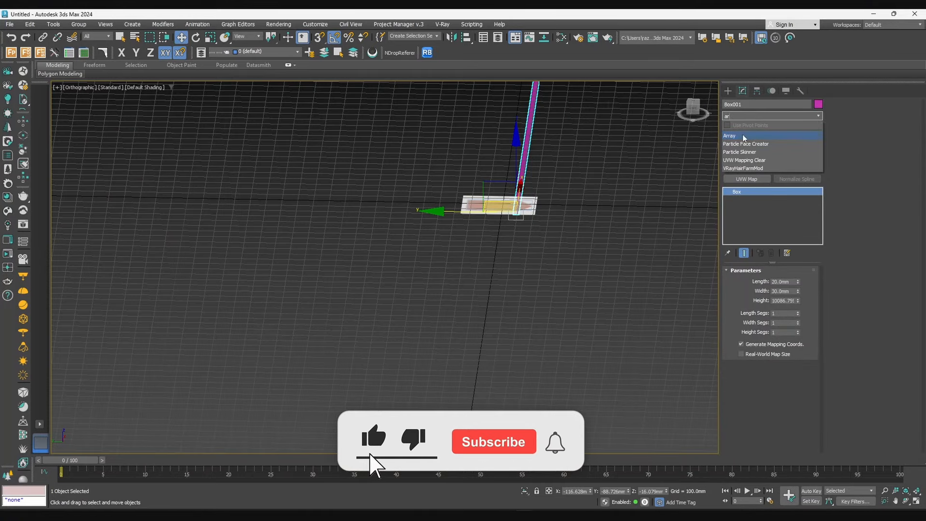
{"action": "key", "text": "Return"}
{"action": "scroll", "coordinate": [450, 251], "scroll_direction": "up", "scroll_amount": 10}
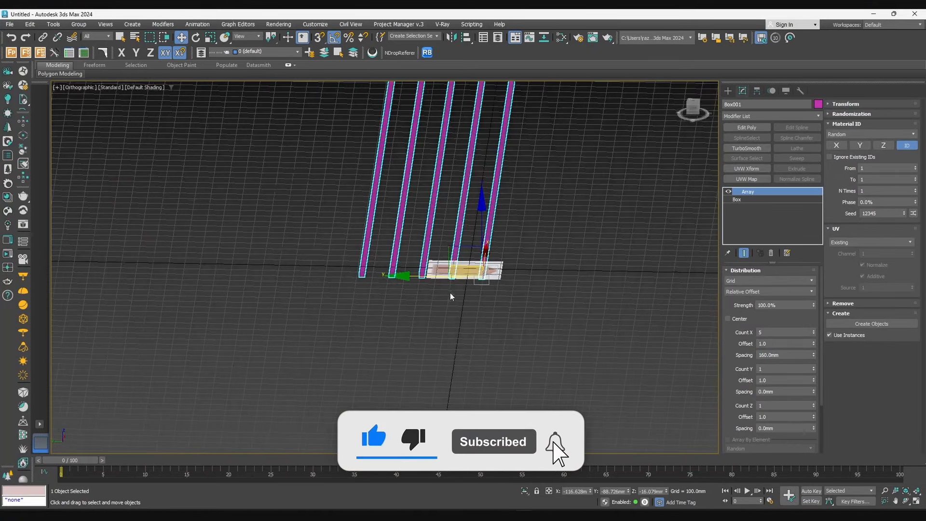
Try sliding the tile about 73 mm along the Y axis across the battens
{"action": "left_click", "coordinate": [465, 253]}
{"action": "left_click_drag", "start_coordinate": [454, 263], "coordinate": [519, 270]}
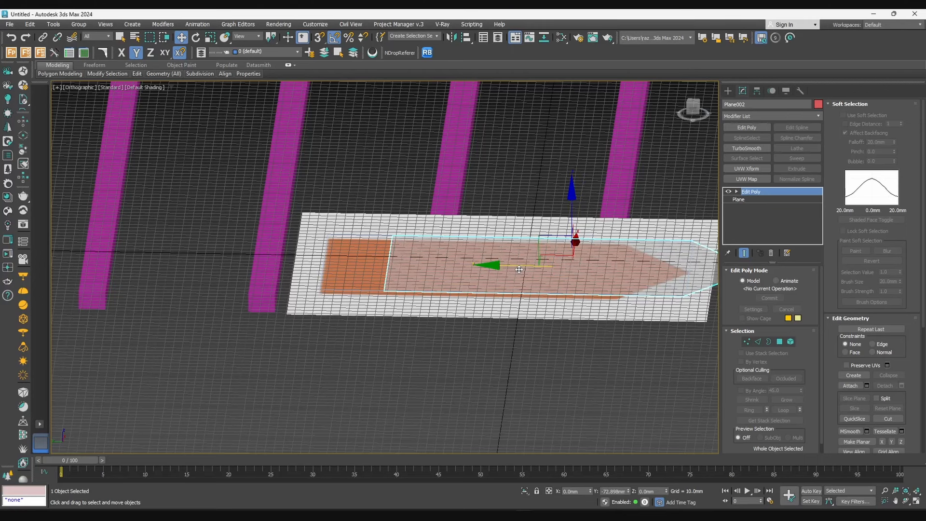
{"action": "middle_click_drag", "start_coordinate": [523, 265], "coordinate": [531, 290], "text": "alt"}
{"action": "scroll", "coordinate": [471, 299], "scroll_direction": "down", "scroll_amount": 2}
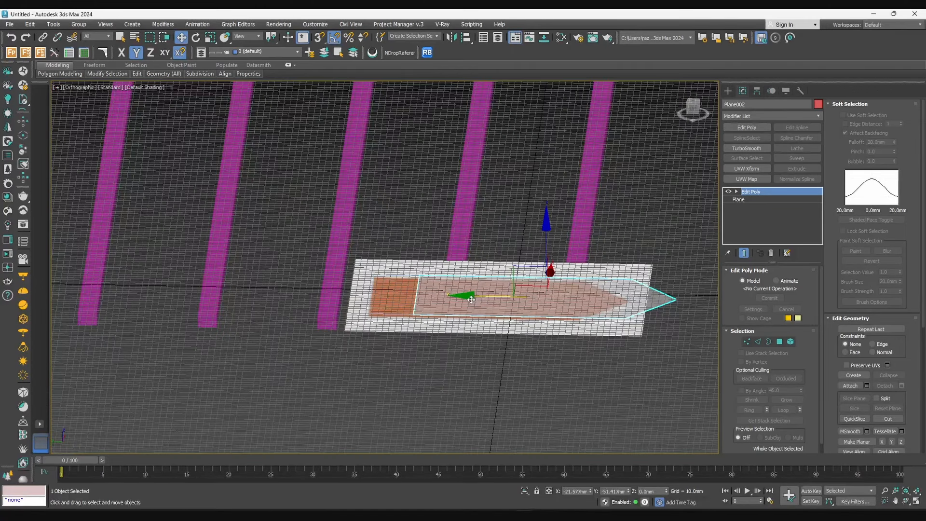
Increase the batten array's X count to 13
{"action": "left_click", "coordinate": [554, 209]}
{"action": "scroll", "coordinate": [531, 271], "scroll_direction": "down", "scroll_amount": 2}
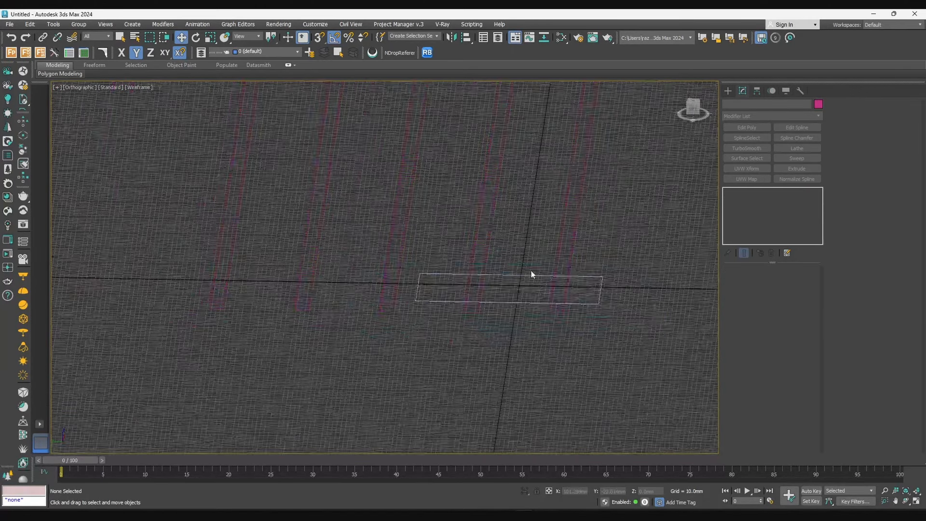
{"action": "left_click", "coordinate": [496, 253]}
{"action": "left_click_drag", "start_coordinate": [813, 332], "coordinate": [816, 319]}
{"action": "scroll", "coordinate": [470, 284], "scroll_direction": "down", "scroll_amount": 10}
{"action": "scroll", "coordinate": [484, 283], "scroll_direction": "up", "scroll_amount": 5}
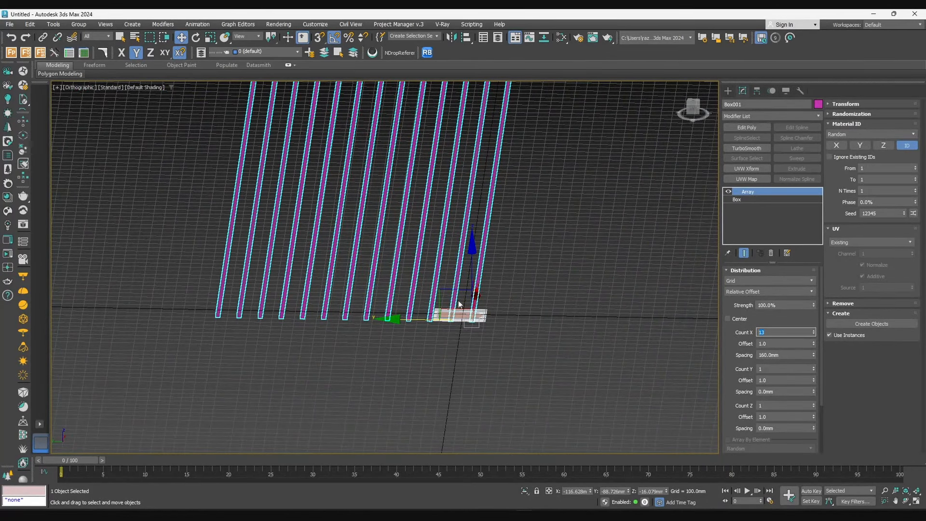
Examine the tile's position above the battens in the front and left views
{"action": "left_click", "coordinate": [458, 312]}
{"action": "scroll", "coordinate": [458, 312], "scroll_direction": "up", "scroll_amount": 5}
{"action": "key", "text": "F3"}
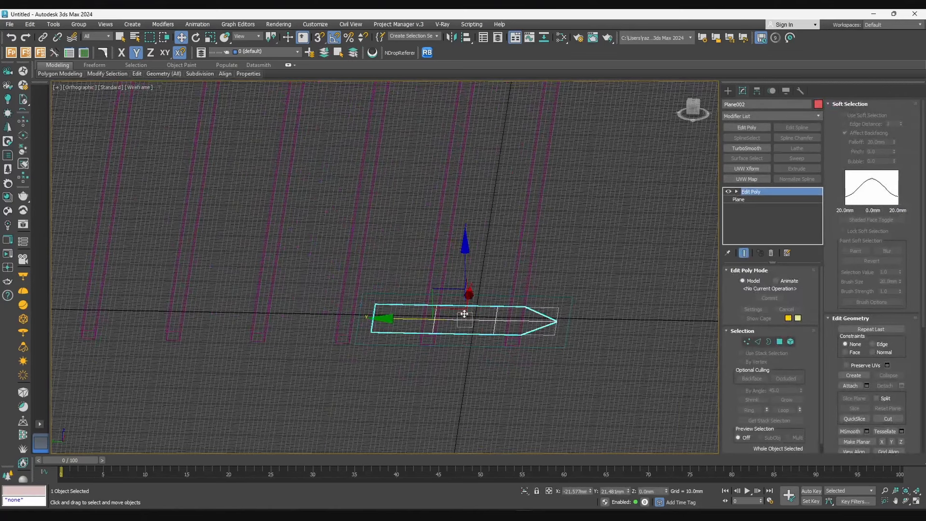
{"action": "key", "text": "f"}
{"action": "key", "text": "z"}
{"action": "middle_click_drag", "start_coordinate": [450, 267], "coordinate": [487, 284]}
{"action": "key", "text": "F3"}
{"action": "middle_click_drag", "start_coordinate": [287, 293], "coordinate": [288, 293]}
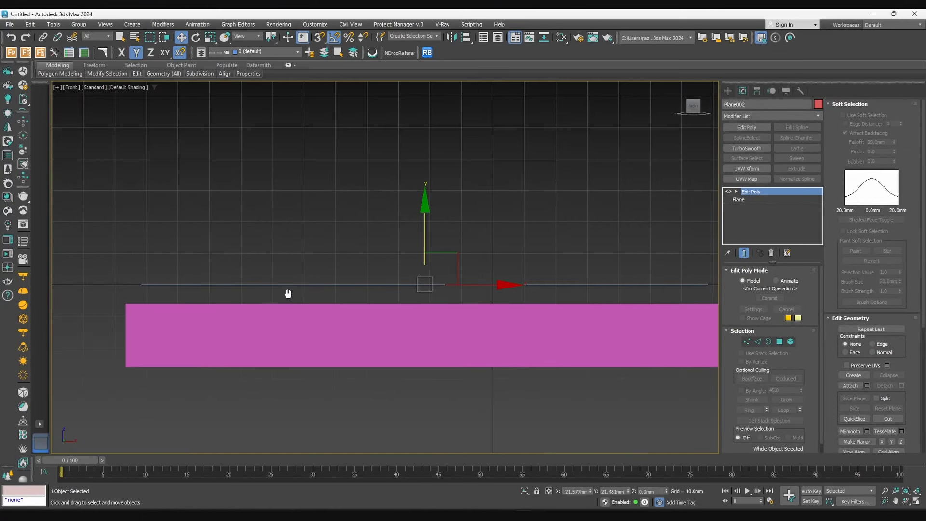
{"action": "scroll", "coordinate": [331, 300], "scroll_direction": "down", "scroll_amount": 5}
{"action": "key", "text": "F3"}
{"action": "key", "text": "z"}
{"action": "key", "text": "l"}
{"action": "key", "text": "z"}
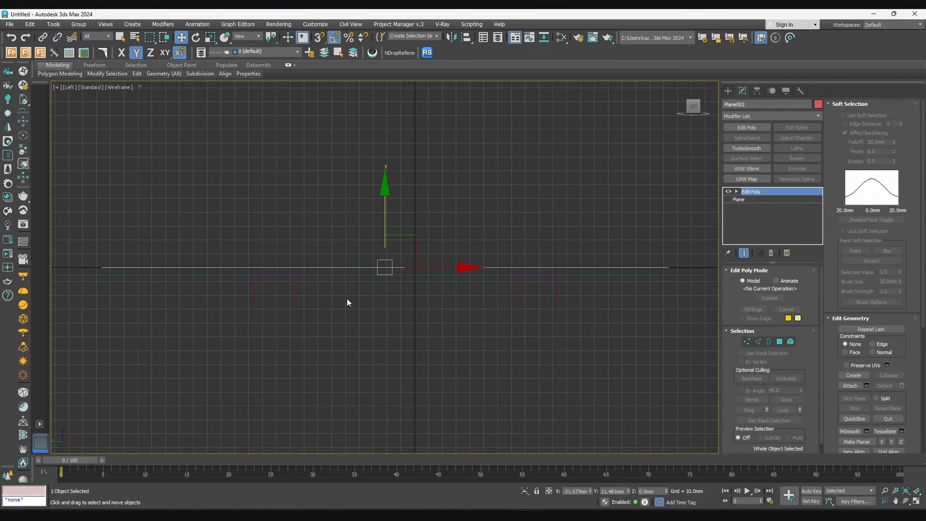
{"action": "scroll", "coordinate": [347, 303], "scroll_direction": "down", "scroll_amount": 2}
{"action": "key", "text": "F3"}
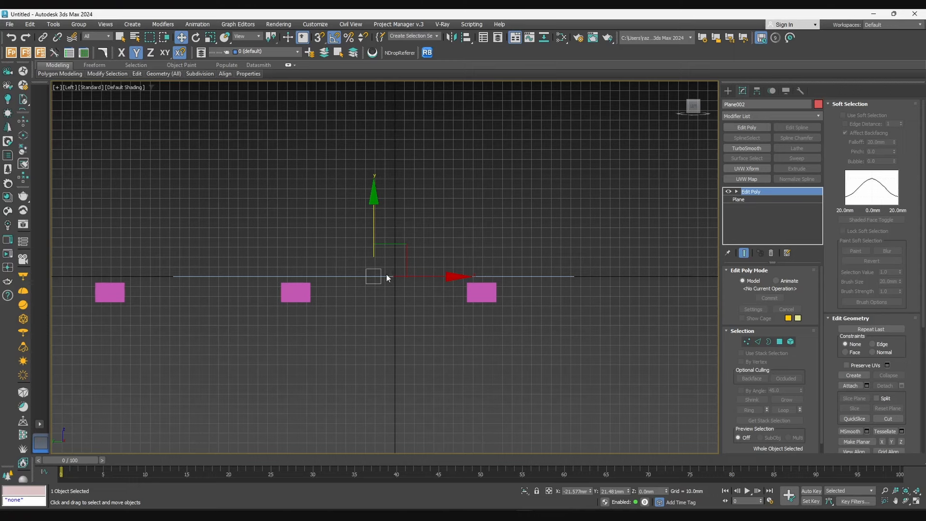
Thicken the tile with a Shell modifier and set its outer amount to 10 mm
{"action": "left_click", "coordinate": [771, 116]}
{"action": "type", "text": "shell"}
{"action": "key", "text": "Return"}
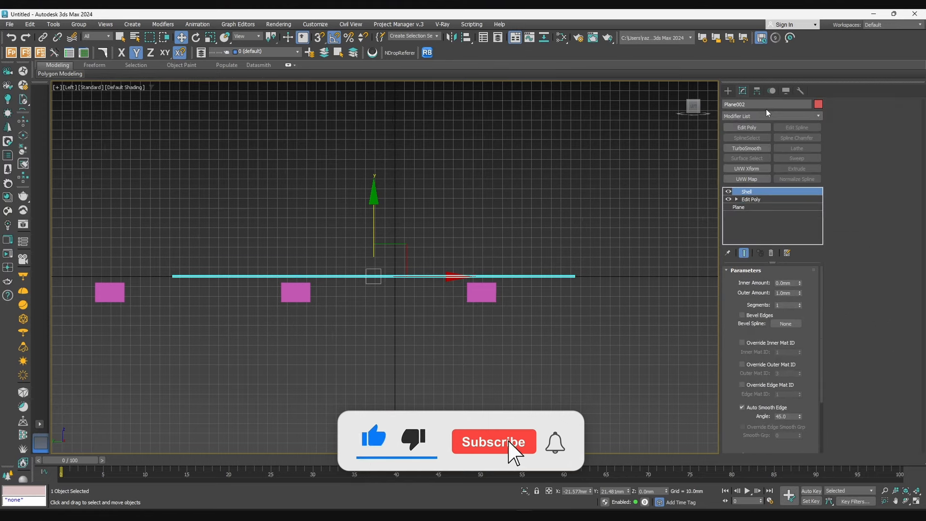
{"action": "double_click", "coordinate": [785, 293]}
{"action": "type", "text": "15"}
{"action": "key", "text": "Return"}
{"action": "type", "text": "150"}
{"action": "key", "text": "Return"}
{"action": "type", "text": "15"}
{"action": "key", "text": "Return"}
{"action": "type", "text": "10"}
{"action": "key", "text": "Return"}
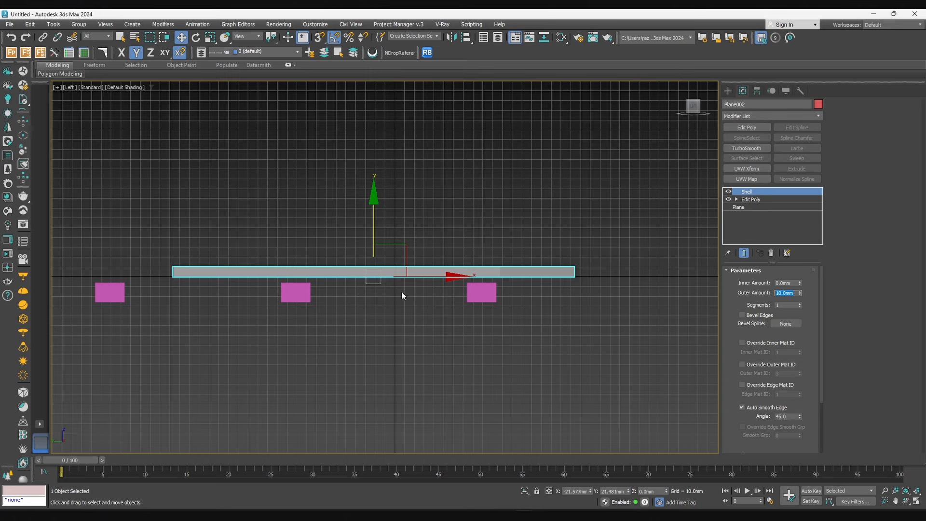
Slide the tile across the battens to a Y position of about -18 mm
{"action": "middle_click_drag", "start_coordinate": [402, 293], "coordinate": [487, 287]}
{"action": "left_click_drag", "start_coordinate": [495, 272], "coordinate": [533, 317]}
{"action": "mouse_move", "coordinate": [474, 305]}
{"action": "middle_mouse_down"}
{"action": "mouse_move", "coordinate": [454, 310]}
{"action": "mouse_move", "coordinate": [530, 292]}
{"action": "mouse_move", "coordinate": [464, 300]}
{"action": "mouse_move", "coordinate": [539, 275]}
{"action": "middle_mouse_up"}
{"action": "scroll", "coordinate": [480, 301], "scroll_direction": "up", "scroll_amount": 2}
{"action": "scroll", "coordinate": [475, 297], "scroll_direction": "down", "scroll_amount": 2}
{"action": "key", "text": "l"}
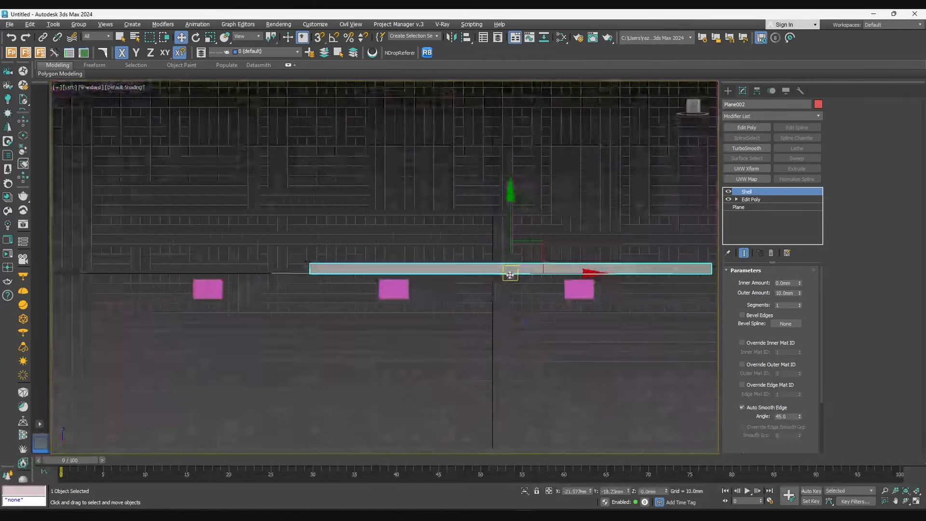
{"action": "key", "text": "F3"}
{"action": "mouse_move", "coordinate": [543, 254]}
{"action": "left_mouse_down", "text": "shift"}
{"action": "mouse_move", "coordinate": [260, 286]}
{"action": "mouse_move", "coordinate": [260, 255]}
{"action": "mouse_move", "coordinate": [263, 265]}
{"action": "left_mouse_up", "text": "shift"}
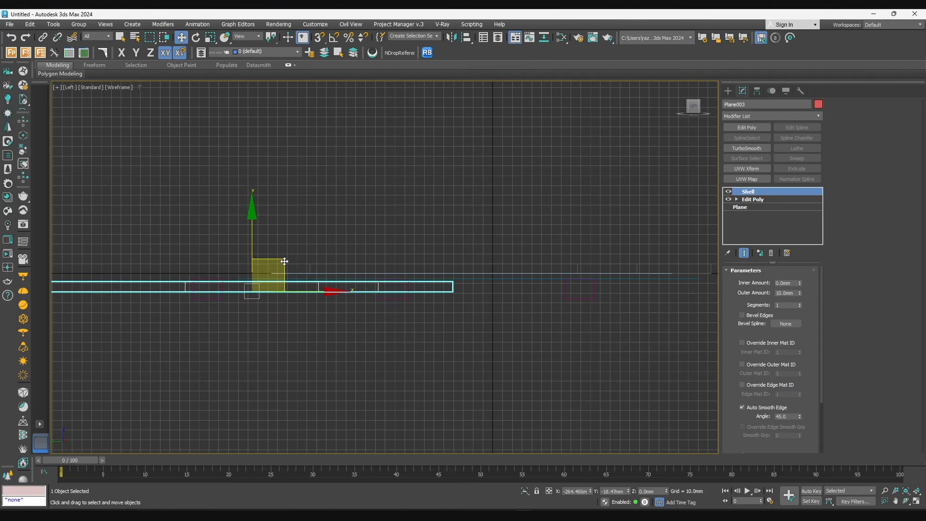
{"action": "right_click", "coordinate": [264, 265]}
{"action": "key", "text": "F3"}
Lower the tile onto the battens, to a Z position of about -5 mm, and add an Array modifier to it
{"action": "middle_click_drag", "start_coordinate": [492, 273], "coordinate": [464, 282]}
{"action": "left_click_drag", "start_coordinate": [481, 233], "coordinate": [478, 237]}
{"action": "left_click", "coordinate": [768, 116]}
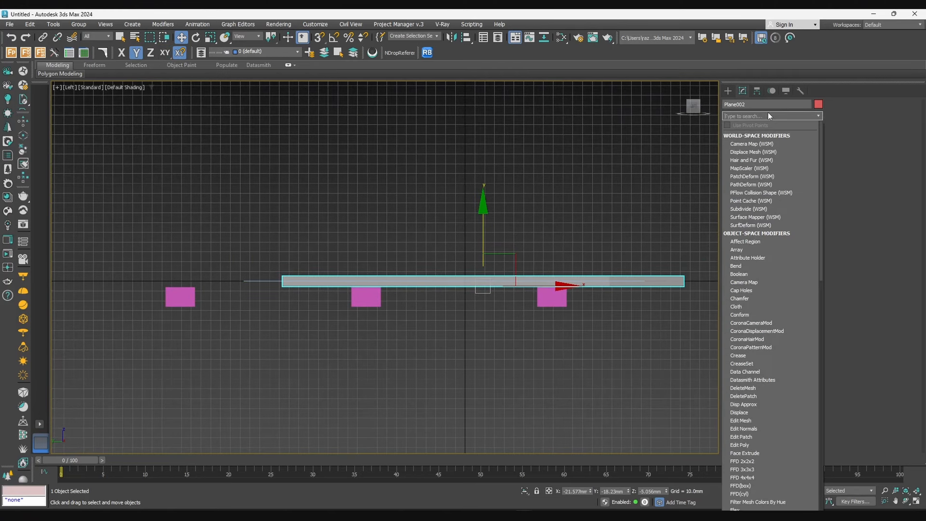
{"action": "type", "text": "array"}
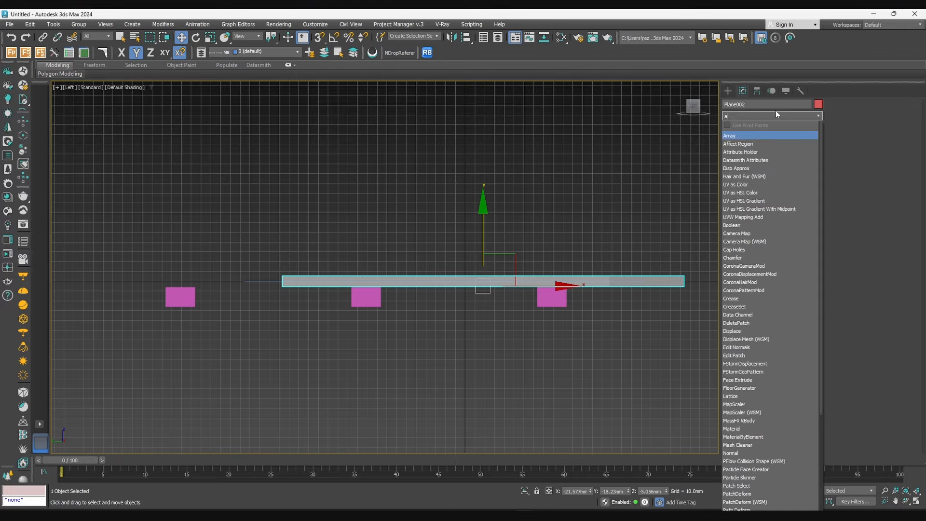
{"action": "key", "text": "Return"}
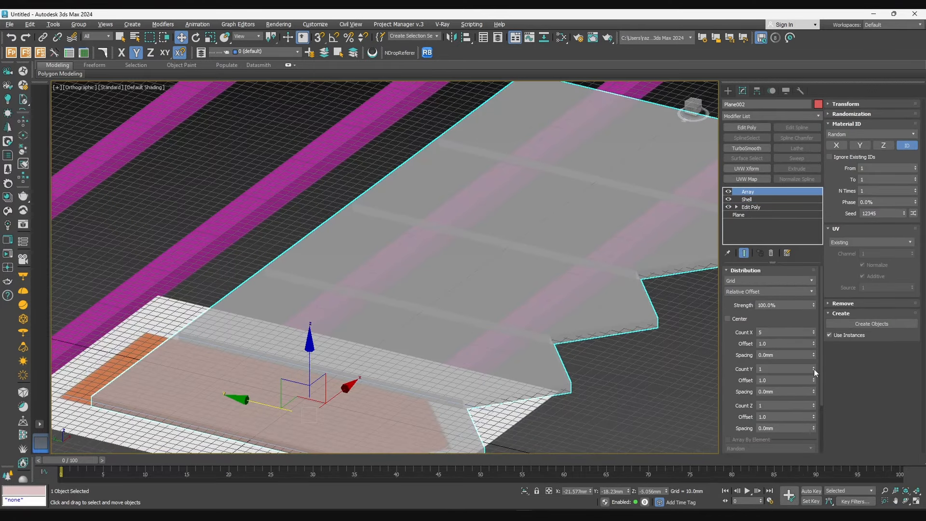
Set the tile array's Y count to 2 and its Y spacing to about -231 mm to overlap the rows
{"action": "left_click", "coordinate": [814, 368]}
{"action": "scroll", "coordinate": [477, 278], "scroll_direction": "down", "scroll_amount": 2}
{"action": "key", "text": "f"}
{"action": "key", "text": "F3"}
{"action": "scroll", "coordinate": [563, 269], "scroll_direction": "up", "scroll_amount": 2}
{"action": "middle_click_drag", "start_coordinate": [563, 269], "coordinate": [519, 285]}
{"action": "scroll", "coordinate": [460, 281], "scroll_direction": "down", "scroll_amount": 2}
{"action": "middle_click_drag", "start_coordinate": [460, 282], "coordinate": [415, 297], "text": "alt"}
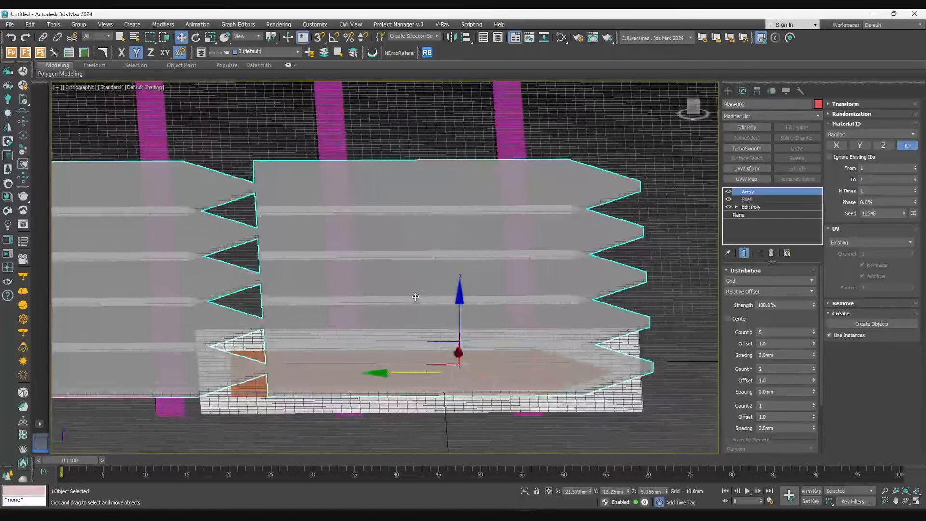
{"action": "middle_click_drag", "start_coordinate": [262, 365], "coordinate": [329, 343]}
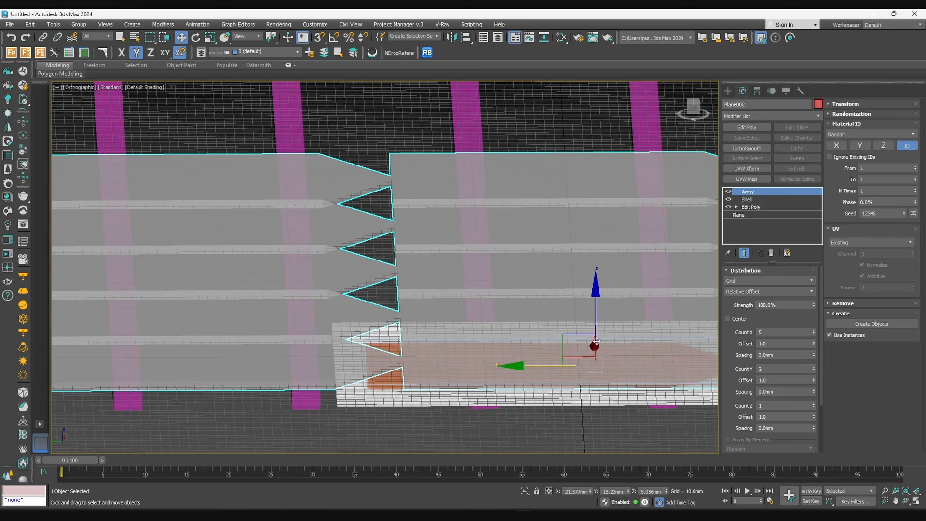
{"action": "left_click_drag", "start_coordinate": [813, 391], "coordinate": [826, 444]}
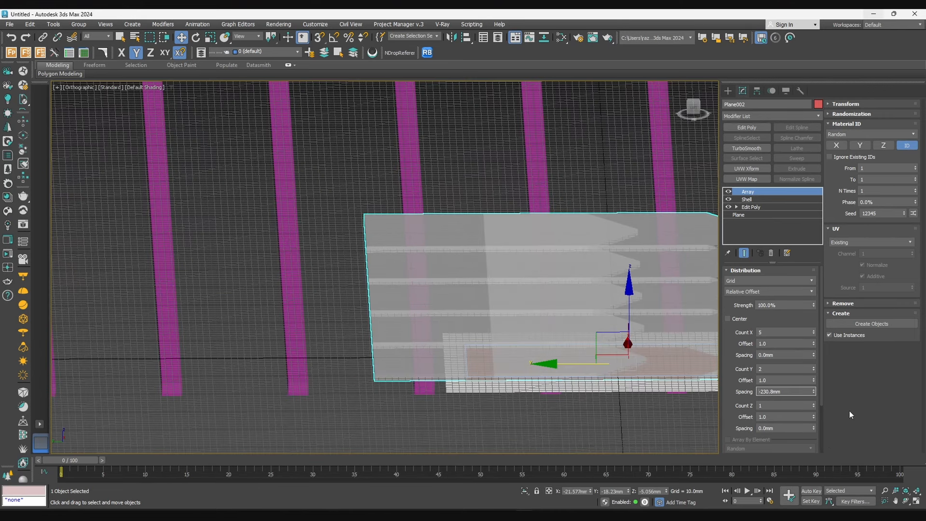
{"action": "key", "text": "l"}
{"action": "scroll", "coordinate": [502, 275], "scroll_direction": "up", "scroll_amount": 3}
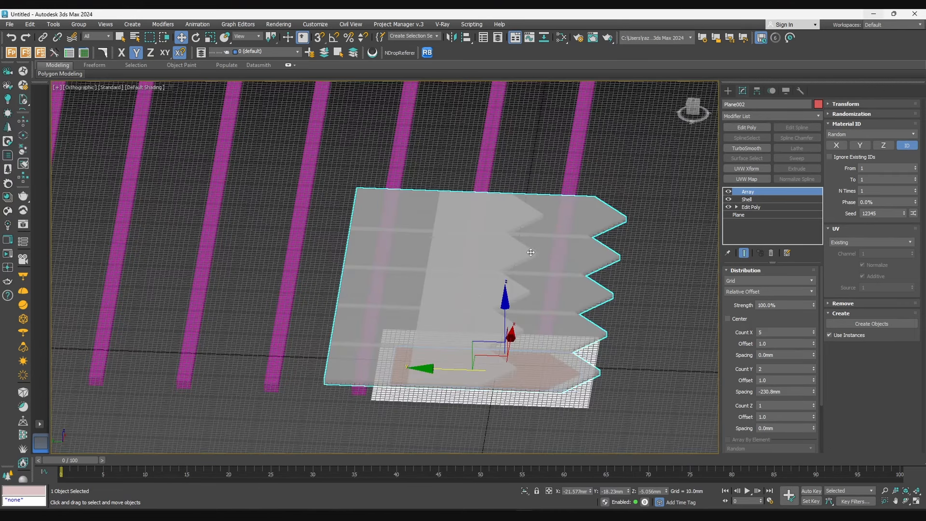
Disable the tile's Array modifier and add an Edit Poly modifier above the Shell
{"action": "left_click", "coordinate": [728, 192]}
{"action": "scroll", "coordinate": [453, 329], "scroll_direction": "up", "scroll_amount": 6}
{"action": "middle_click_drag", "start_coordinate": [455, 325], "coordinate": [474, 317], "text": "alt"}
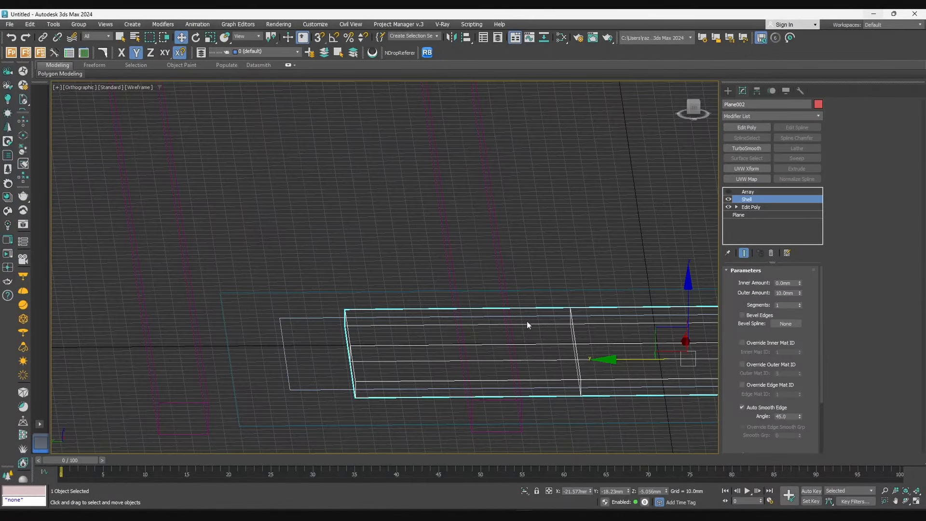
{"action": "middle_click_drag", "start_coordinate": [527, 321], "coordinate": [503, 326]}
{"action": "left_click", "coordinate": [746, 128]}
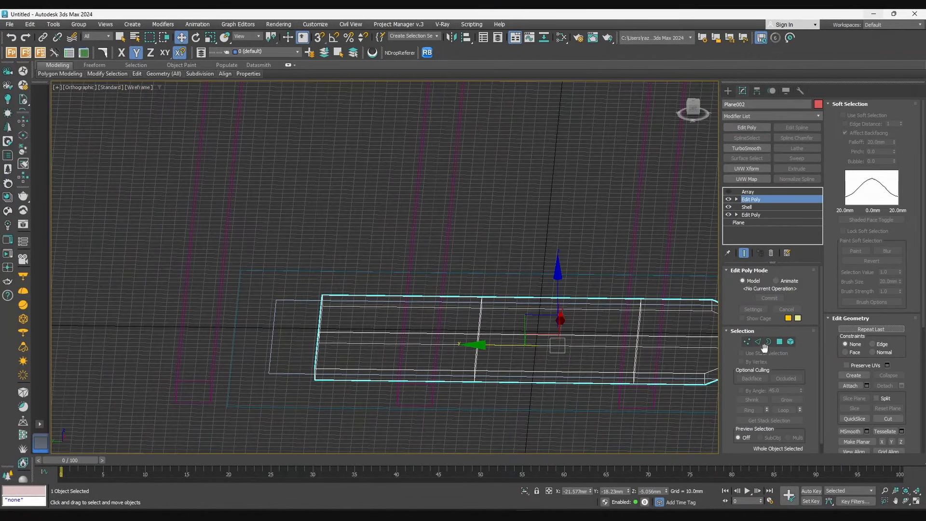
Pull the two underside polygons at the tile's square end down about 7 mm to form a stepped lug
{"action": "left_click", "coordinate": [758, 341]}
{"action": "scroll", "coordinate": [402, 327], "scroll_direction": "up", "scroll_amount": 2}
{"action": "scroll", "coordinate": [408, 328], "scroll_direction": "up", "scroll_amount": 8}
{"action": "left_click", "coordinate": [421, 328]}
{"action": "scroll", "coordinate": [421, 328], "scroll_direction": "down", "scroll_amount": 8}
{"action": "middle_click_drag", "start_coordinate": [422, 330], "coordinate": [437, 338], "text": "alt"}
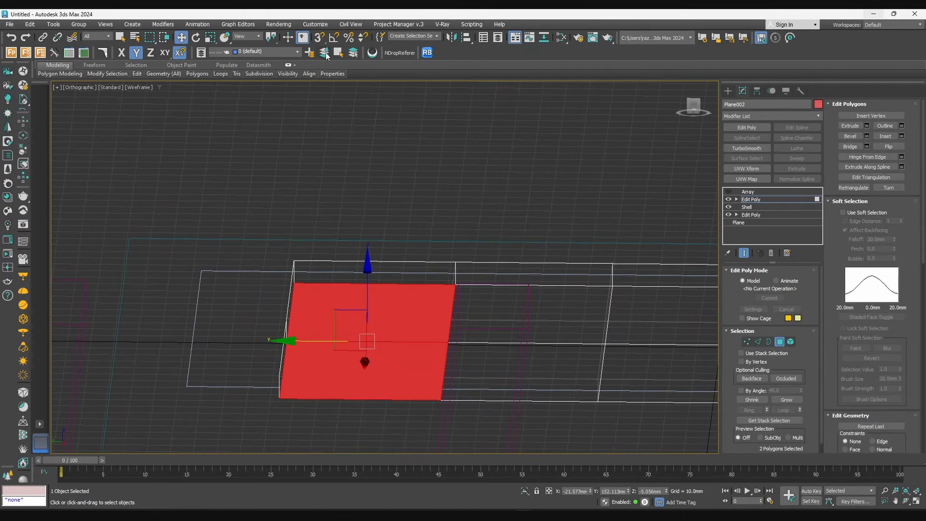
{"action": "left_click", "coordinate": [320, 39]}
{"action": "mouse_move", "coordinate": [368, 289]}
{"action": "left_mouse_down"}
{"action": "mouse_move", "coordinate": [347, 319]}
{"action": "mouse_move", "coordinate": [377, 283]}
{"action": "mouse_move", "coordinate": [333, 366]}
{"action": "left_mouse_up"}
{"action": "mouse_move", "coordinate": [333, 367]}
{"action": "middle_mouse_down", "text": "alt"}
{"action": "mouse_move", "coordinate": [247, 293]}
{"action": "mouse_move", "coordinate": [307, 284]}
{"action": "middle_mouse_up", "text": "alt"}
{"action": "key", "text": "F3"}
{"action": "key", "text": "F3"}
{"action": "key", "text": "F3"}
{"action": "key", "text": "F3"}
{"action": "key", "text": "F3"}
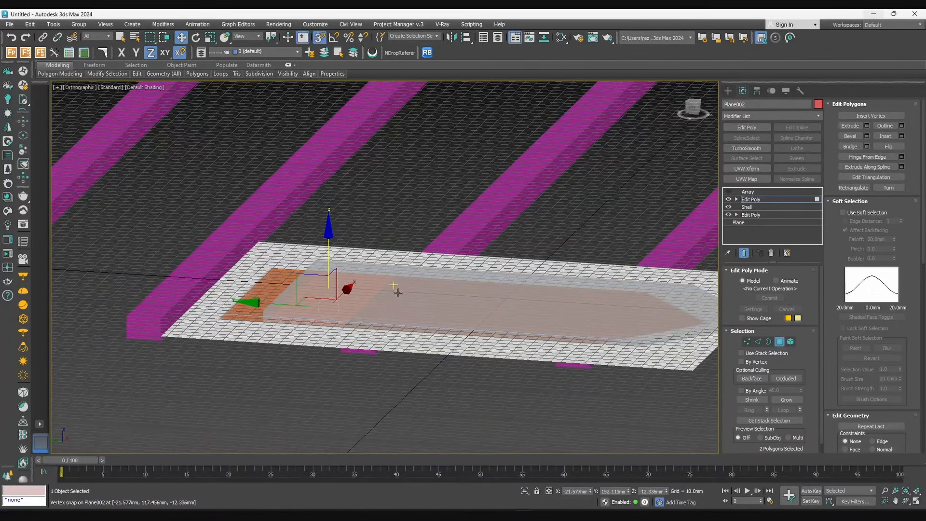
Turn the tile's Array modifier back on and bring the lugs and battens into the left view
{"action": "middle_click_drag", "start_coordinate": [424, 282], "coordinate": [405, 304], "text": "alt"}
{"action": "key", "text": "l"}
{"action": "left_click", "coordinate": [745, 192]}
{"action": "left_click", "coordinate": [728, 191]}
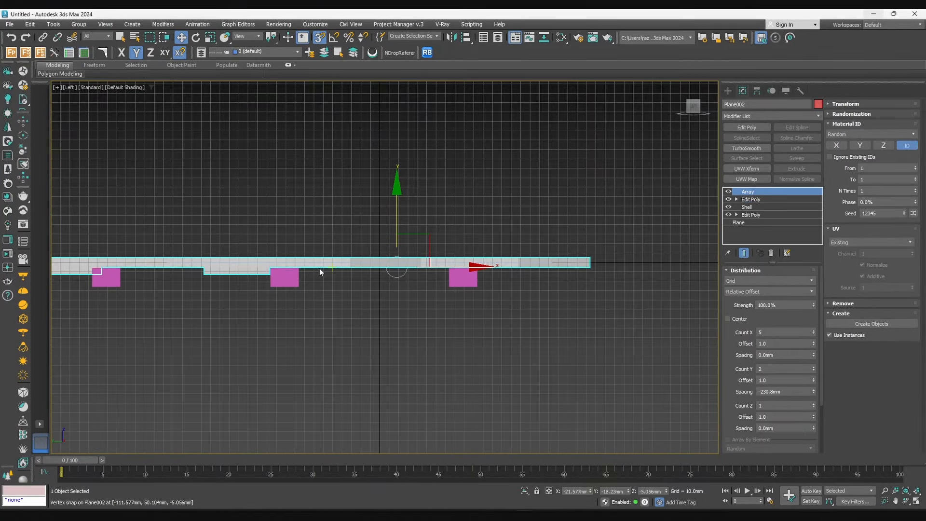
{"action": "middle_click_drag", "start_coordinate": [320, 271], "coordinate": [378, 277]}
{"action": "scroll", "coordinate": [333, 276], "scroll_direction": "up", "scroll_amount": 8}
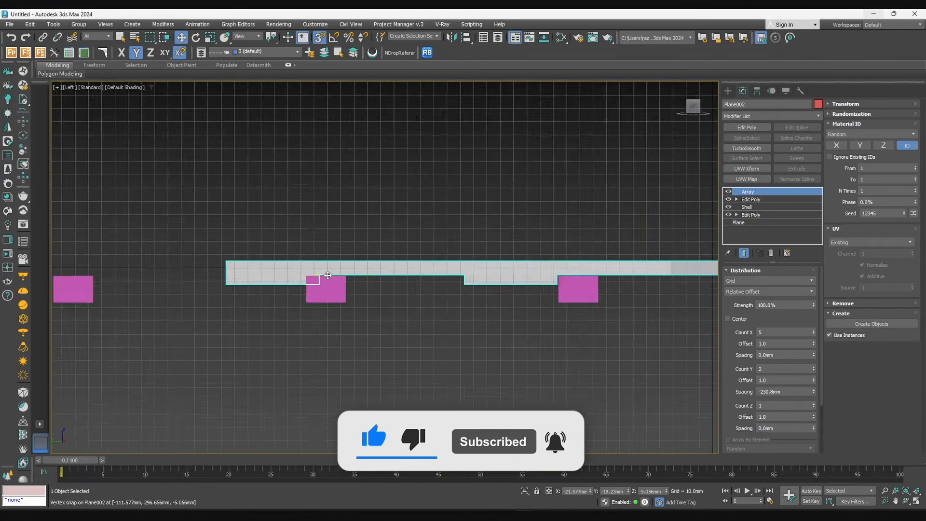
Change the tile array's Y spacing to -220.5 mm
{"action": "key", "text": "F3"}
{"action": "left_click_drag", "start_coordinate": [814, 392], "coordinate": [814, 382]}
{"action": "scroll", "coordinate": [562, 368], "scroll_direction": "down", "scroll_amount": 3}
{"action": "scroll", "coordinate": [491, 368], "scroll_direction": "down", "scroll_amount": 5}
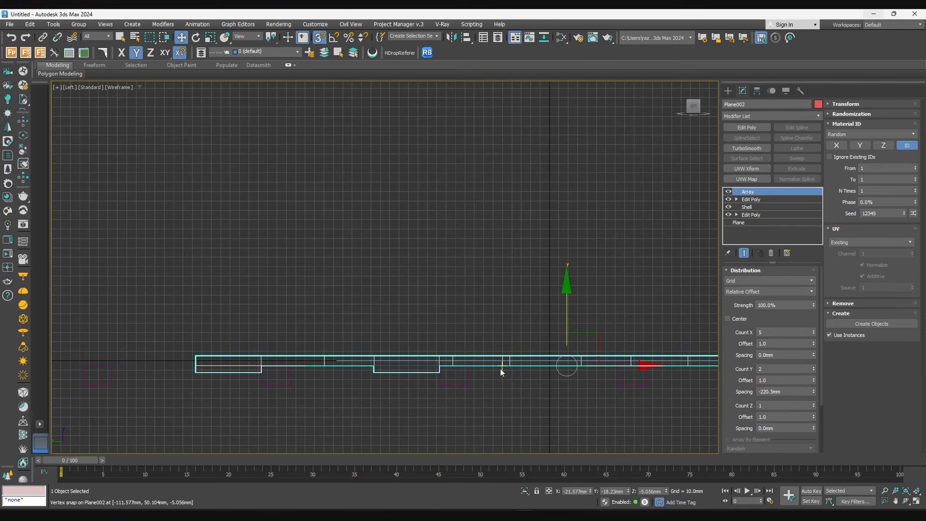
{"action": "key", "text": "F3"}
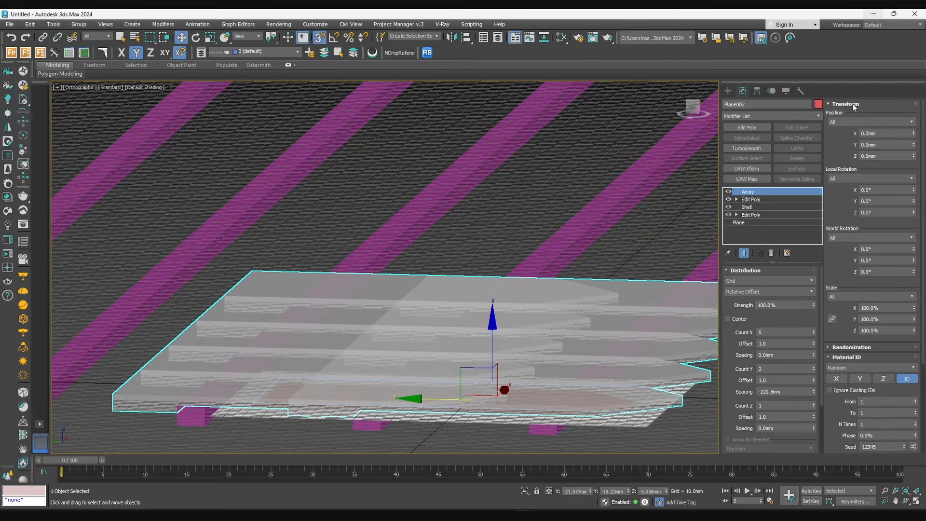
Tilt each arrayed tile by setting the array's local X rotation to -2.5 degrees
{"action": "mouse_move", "coordinate": [913, 201]}
{"action": "left_mouse_down"}
{"action": "mouse_move", "coordinate": [906, 161]}
{"action": "mouse_move", "coordinate": [908, 201]}
{"action": "left_mouse_up"}
{"action": "key", "text": "l"}
{"action": "scroll", "coordinate": [521, 345], "scroll_direction": "down", "scroll_amount": 3}
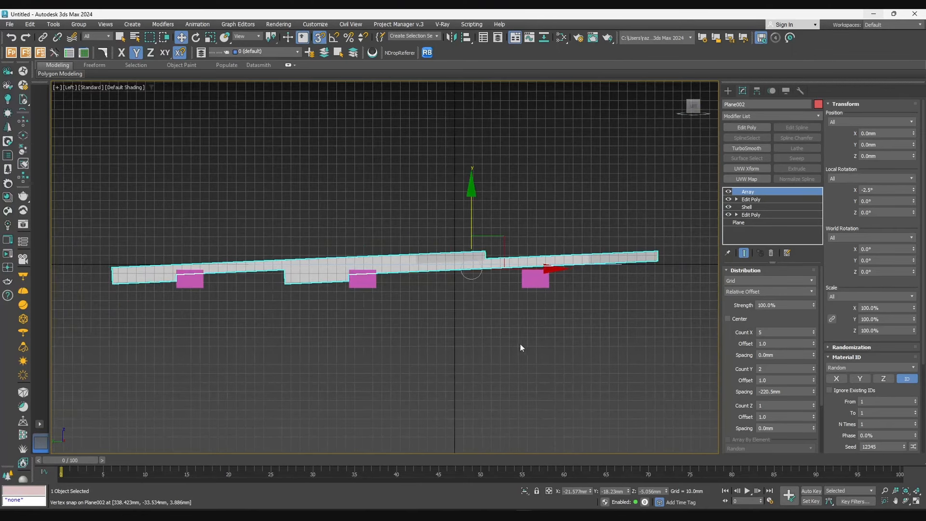
{"action": "key", "text": "F3"}
{"action": "scroll", "coordinate": [341, 268], "scroll_direction": "up", "scroll_amount": 5}
{"action": "middle_click_drag", "start_coordinate": [448, 254], "coordinate": [294, 276]}
{"action": "left_click_drag", "start_coordinate": [813, 406], "coordinate": [814, 404]}
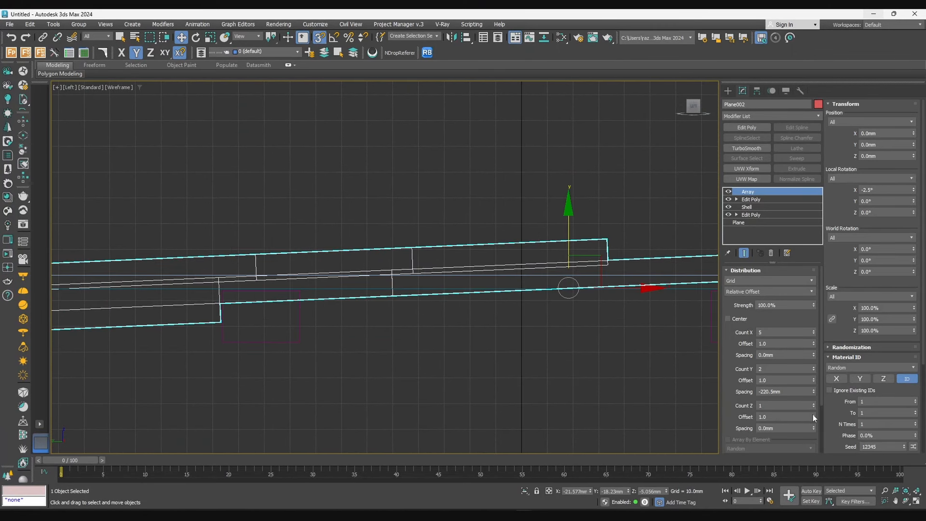
Examine how the tilted tiles overlap and rest on the battens, in the left view and at an angle
{"action": "scroll", "coordinate": [484, 327], "scroll_direction": "down", "scroll_amount": 4}
{"action": "scroll", "coordinate": [363, 309], "scroll_direction": "up", "scroll_amount": 6}
{"action": "key", "text": "F3"}
{"action": "key", "text": "F3"}
{"action": "scroll", "coordinate": [359, 277], "scroll_direction": "down", "scroll_amount": 2}
{"action": "scroll", "coordinate": [182, 287], "scroll_direction": "up", "scroll_amount": 4}
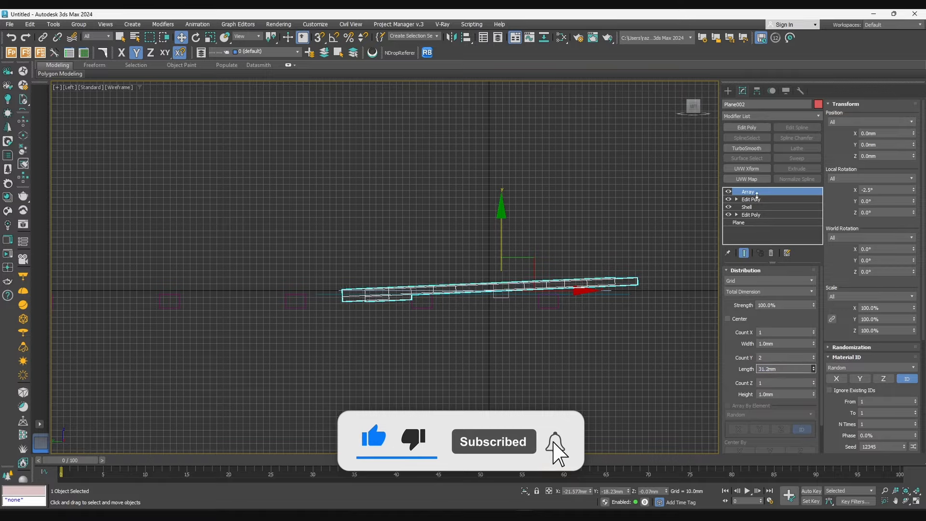
{"action": "scroll", "coordinate": [302, 294], "scroll_direction": "up", "scroll_amount": 3}
{"action": "scroll", "coordinate": [303, 294], "scroll_direction": "up", "scroll_amount": 3}
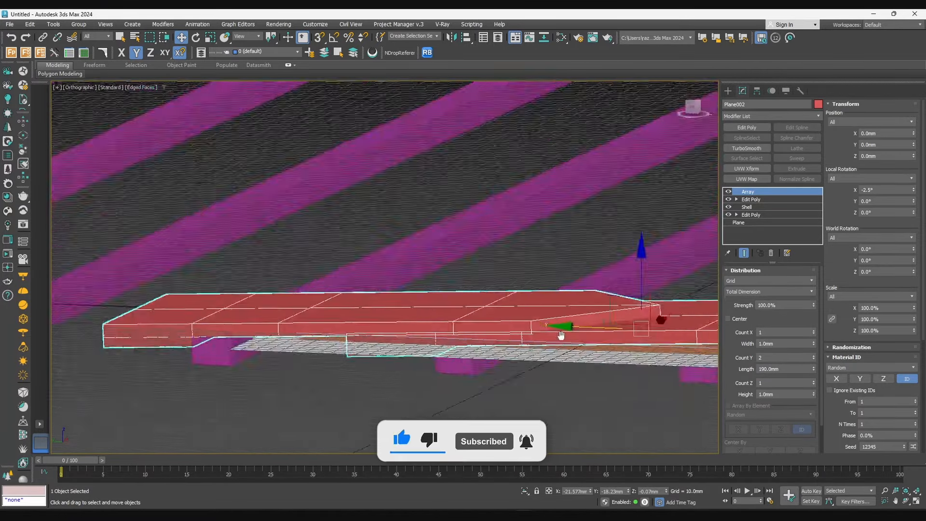
Set the tile Shell modifier's outer amount to 8.3 mm, checking the overlap from the side
{"action": "left_click", "coordinate": [746, 206]}
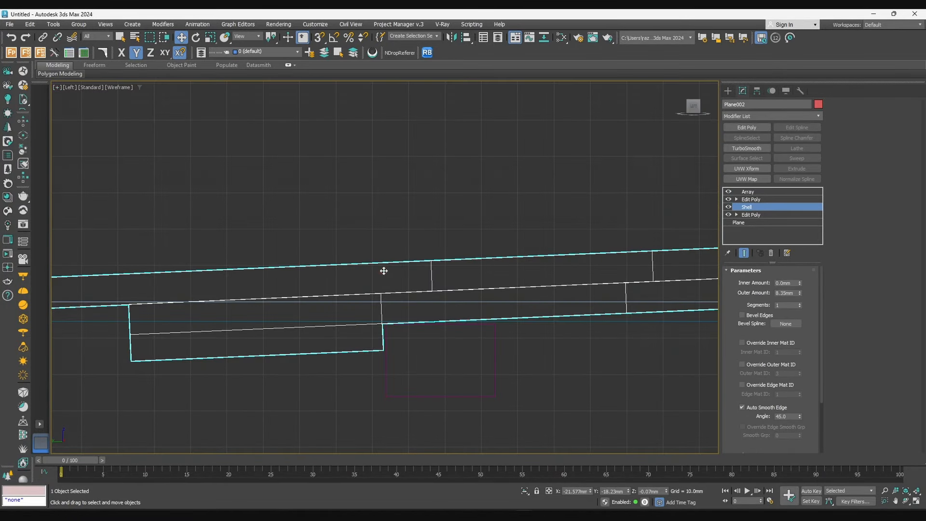
{"action": "left_click_drag", "start_coordinate": [801, 293], "coordinate": [800, 295]}
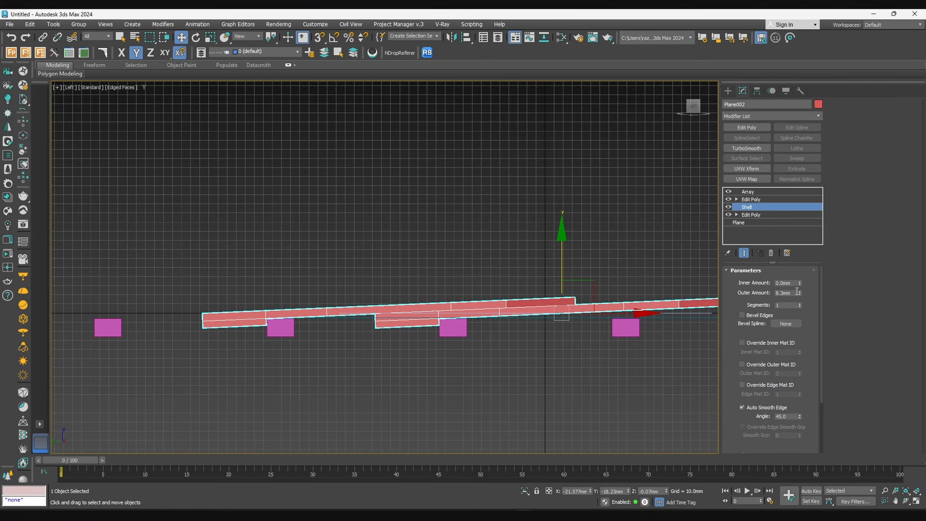
{"action": "left_click", "coordinate": [787, 293]}
{"action": "scroll", "coordinate": [580, 329], "scroll_direction": "up", "scroll_amount": 10}
{"action": "key", "text": "F3"}
{"action": "scroll", "coordinate": [516, 359], "scroll_direction": "up", "scroll_amount": 2}
{"action": "scroll", "coordinate": [710, 298], "scroll_direction": "down", "scroll_amount": 8}
{"action": "middle_click_drag", "start_coordinate": [613, 292], "coordinate": [664, 279]}
Try moving the upper Edit Poly modifier above the Array modifier, and undo the change
{"action": "mouse_move", "coordinate": [747, 199]}
{"action": "left_mouse_down"}
{"action": "mouse_move", "coordinate": [761, 192]}
{"action": "mouse_move", "coordinate": [753, 204]}
{"action": "mouse_move", "coordinate": [758, 189]}
{"action": "left_mouse_up"}
{"action": "key", "text": "ctrl+z"}
{"action": "left_click", "coordinate": [578, 209]}
{"action": "scroll", "coordinate": [567, 277], "scroll_direction": "up", "scroll_amount": 2}
{"action": "key", "text": "F3"}
Set the tile array's X count to 106 and its total width to 180 mm
{"action": "left_click", "coordinate": [569, 286]}
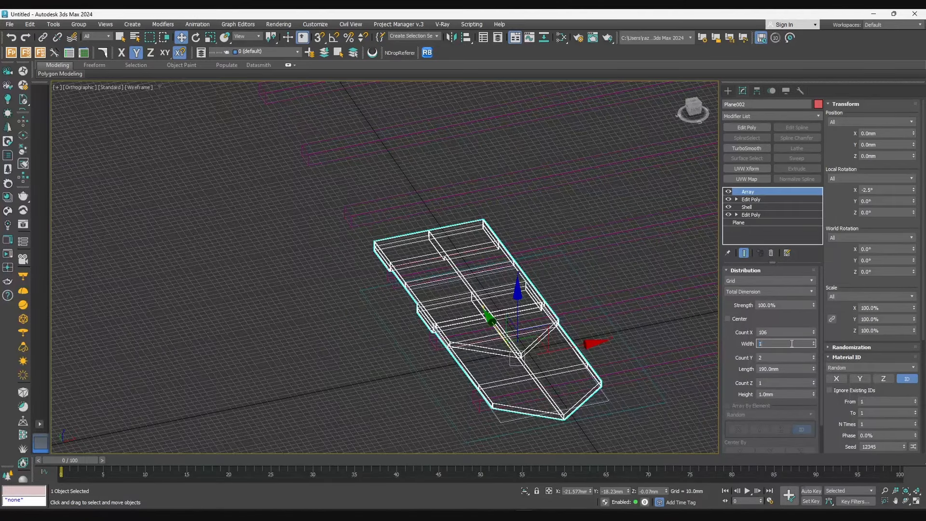
{"action": "type", "text": "180"}
{"action": "key", "text": "Return"}
Switch the tile array to a Grid distribution with Relative Offset and set its Y offset to 1.0
{"action": "left_click", "coordinate": [770, 280]}
{"action": "left_click", "coordinate": [770, 279]}
{"action": "left_click", "coordinate": [766, 291]}
{"action": "left_click", "coordinate": [764, 308]}
{"action": "middle_click_drag", "start_coordinate": [603, 356], "coordinate": [605, 295]}
{"action": "key", "text": "F3"}
{"action": "scroll", "coordinate": [606, 295], "scroll_direction": "up", "scroll_amount": 5}
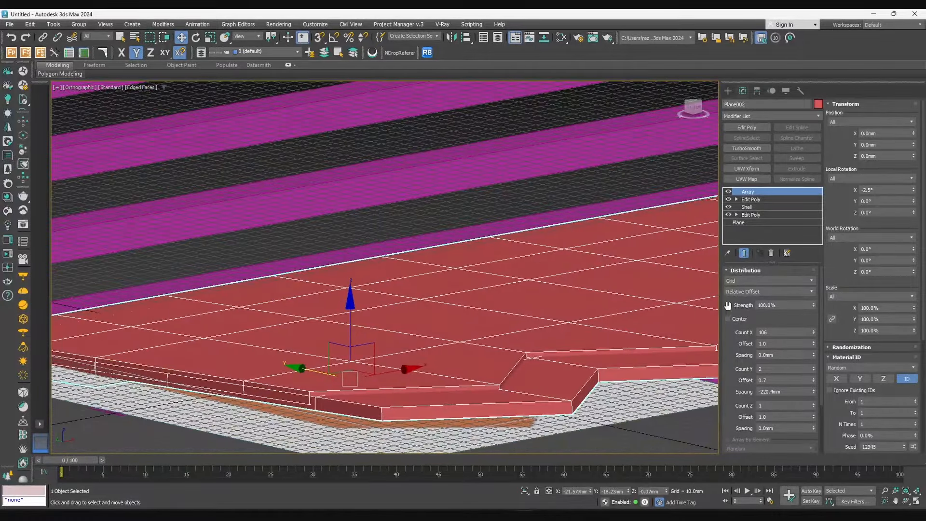
{"action": "double_click", "coordinate": [791, 380]}
{"action": "type", "text": "1"}
Set the tile array's counts to 46 in X and 22 in Y so the rows cover the battens
{"action": "left_click", "coordinate": [813, 367]}
{"action": "scroll", "coordinate": [442, 321], "scroll_direction": "down", "scroll_amount": 4}
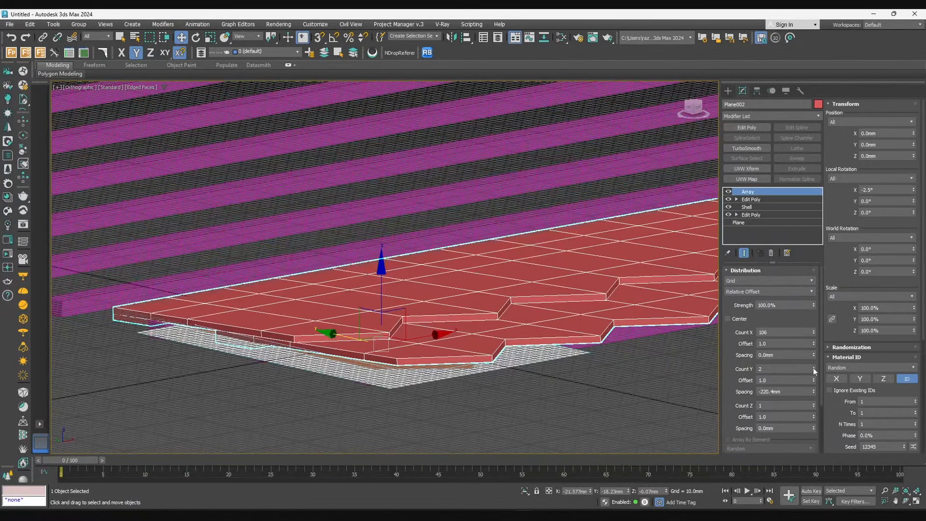
{"action": "left_click_drag", "start_coordinate": [814, 368], "coordinate": [814, 354]}
{"action": "scroll", "coordinate": [488, 295], "scroll_direction": "down", "scroll_amount": 5}
{"action": "middle_click_drag", "start_coordinate": [488, 295], "coordinate": [518, 314], "text": "alt"}
{"action": "scroll", "coordinate": [518, 314], "scroll_direction": "up", "scroll_amount": 3}
{"action": "left_click", "coordinate": [814, 368]}
{"action": "key", "text": "t"}
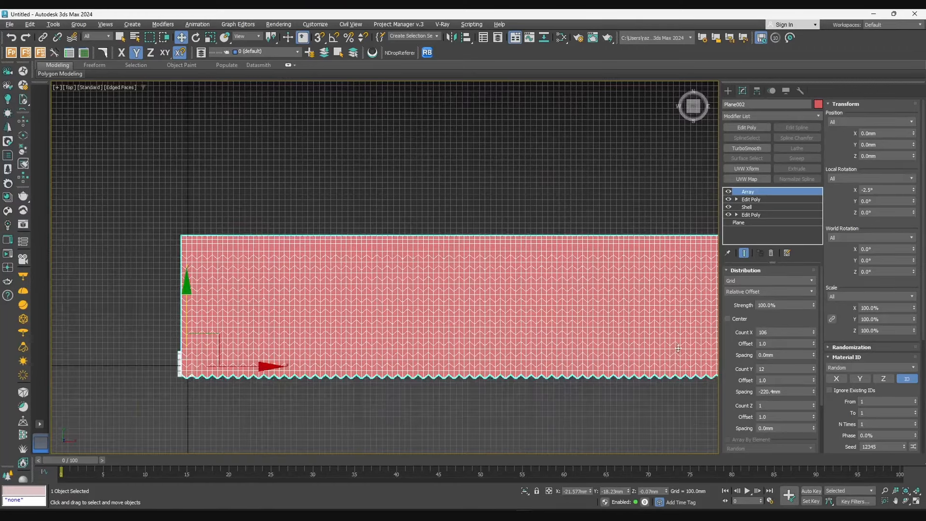
{"action": "left_click_drag", "start_coordinate": [814, 335], "coordinate": [818, 361]}
{"action": "middle_click_drag", "start_coordinate": [441, 311], "coordinate": [415, 357]}
{"action": "scroll", "coordinate": [381, 356], "scroll_direction": "up", "scroll_amount": 3}
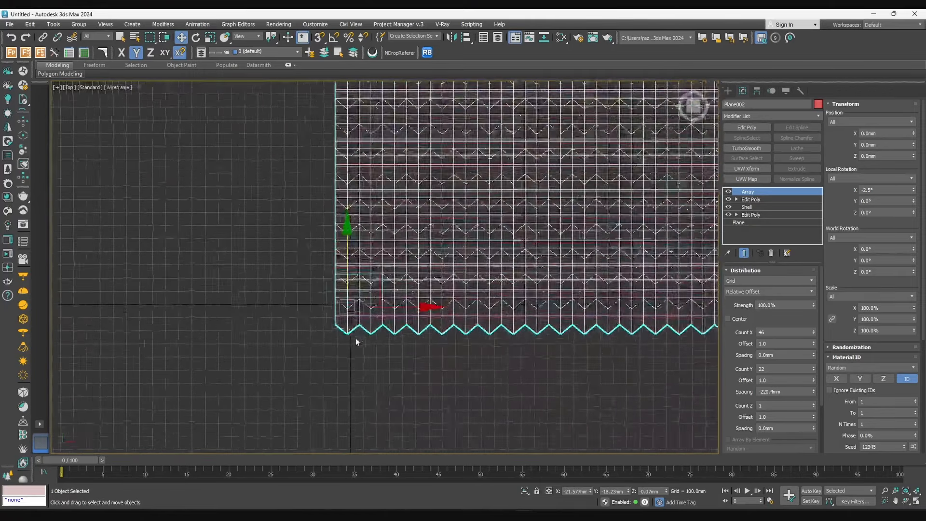
Set the tile array's X offset to 1.0, checking the gap between neighbouring tiles from above
{"action": "scroll", "coordinate": [355, 341], "scroll_direction": "up", "scroll_amount": 8}
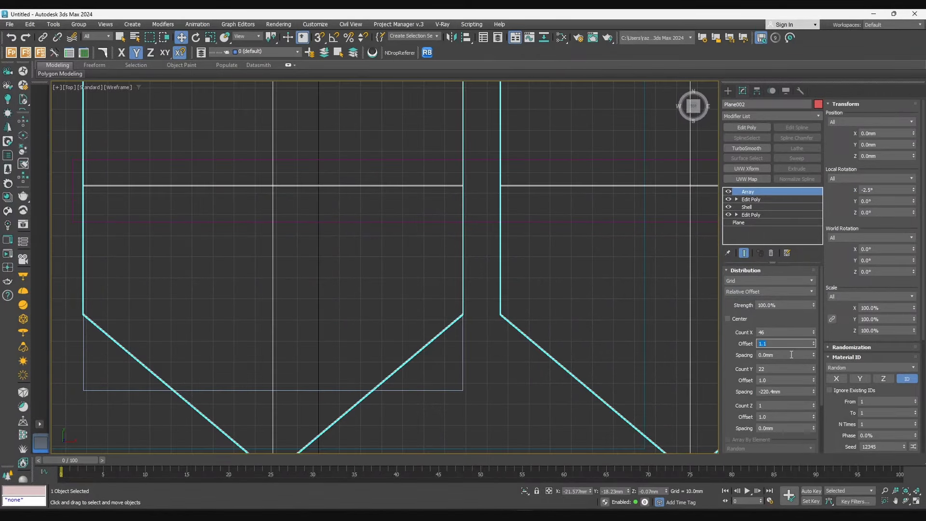
{"action": "type", "text": "1.0"}
{"action": "key", "text": "Return"}
{"action": "key", "text": "F3"}
Add a Chamfer modifier above the tile array with an amount of 2 mm and 2 segments
{"action": "left_click", "coordinate": [775, 117]}
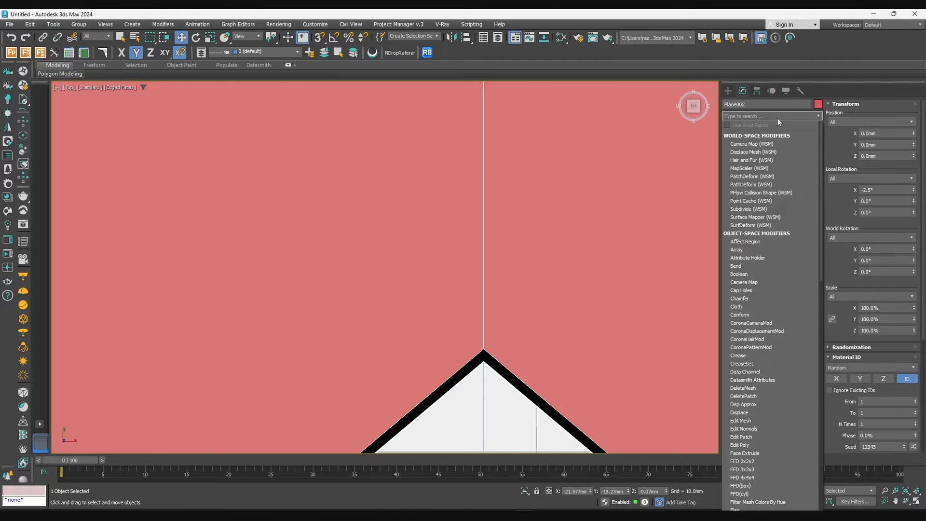
{"action": "type", "text": "ch"}
{"action": "key", "text": "Return"}
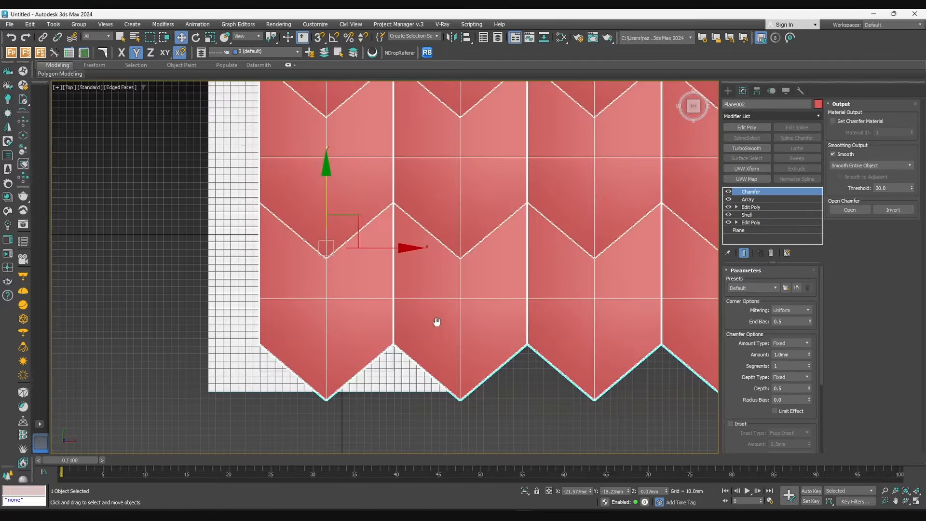
{"action": "scroll", "coordinate": [435, 323], "scroll_direction": "down", "scroll_amount": 5}
{"action": "middle_click_drag", "start_coordinate": [436, 322], "coordinate": [496, 262], "text": "alt"}
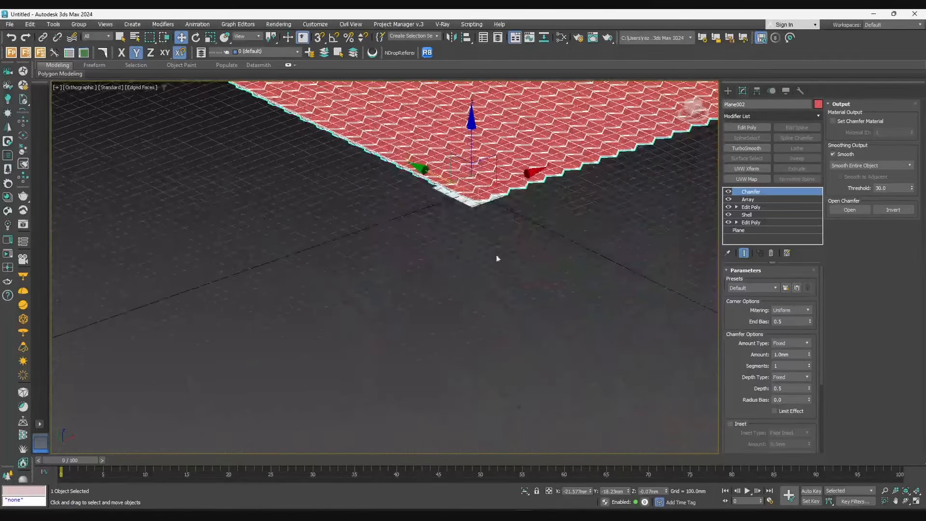
{"action": "scroll", "coordinate": [475, 231], "scroll_direction": "up", "scroll_amount": 10}
{"action": "scroll", "coordinate": [514, 255], "scroll_direction": "up", "scroll_amount": 5}
{"action": "left_click", "coordinate": [790, 354]}
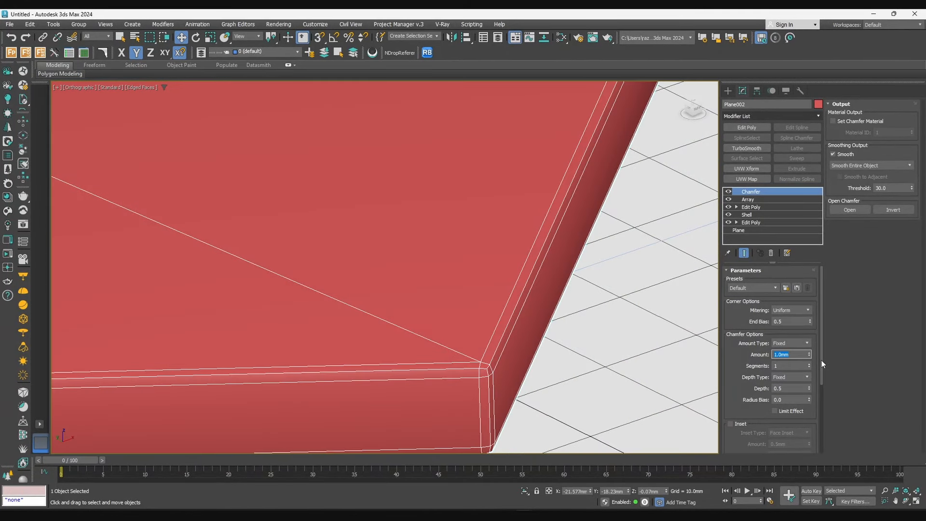
{"action": "left_click", "coordinate": [792, 365]}
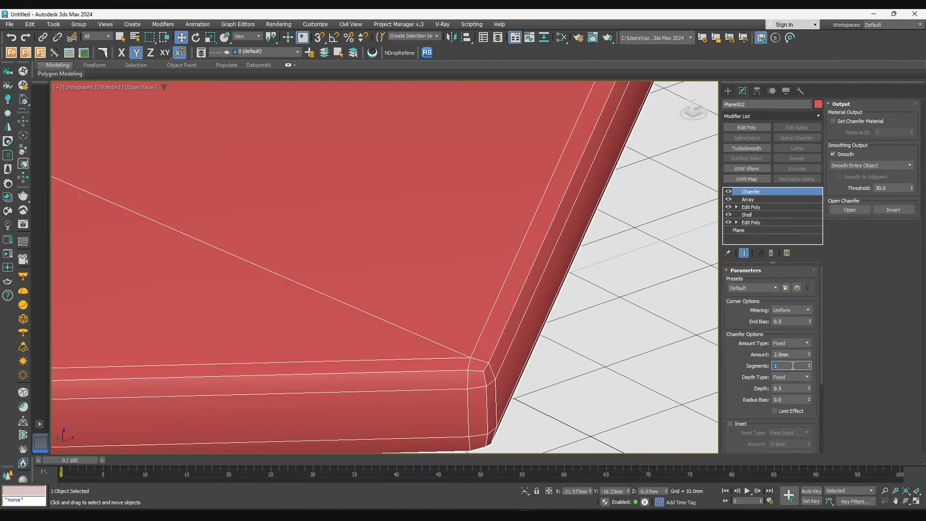
{"action": "type", "text": "2"}
Insert a UVW Map modifier with Box mapping directly above the tile's lower Edit Poly, without real-world map size
{"action": "left_click", "coordinate": [755, 223]}
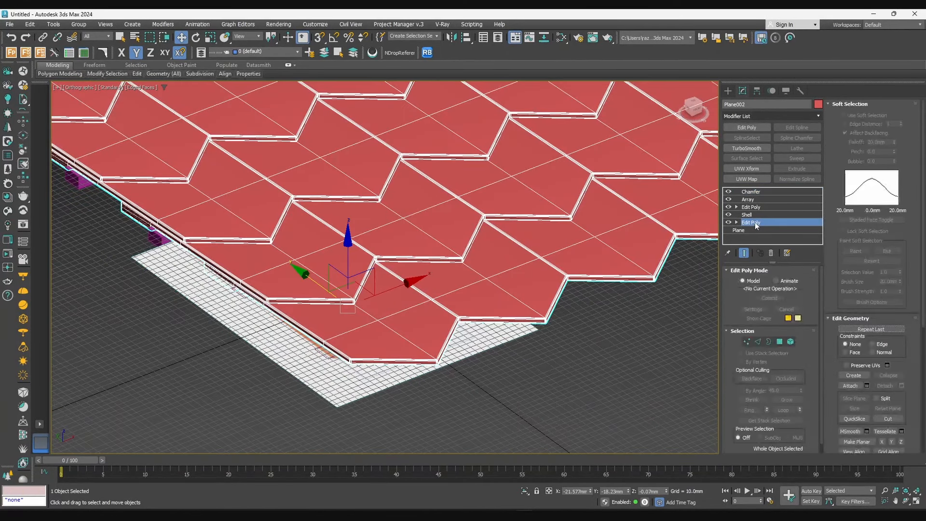
{"action": "left_click", "coordinate": [760, 116]}
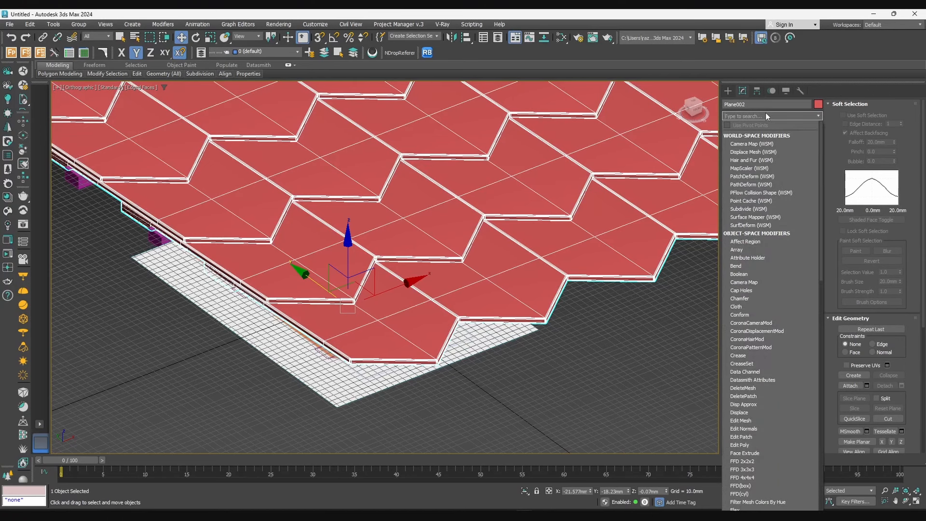
{"action": "type", "text": "uvw"}
{"action": "key", "text": "Return"}
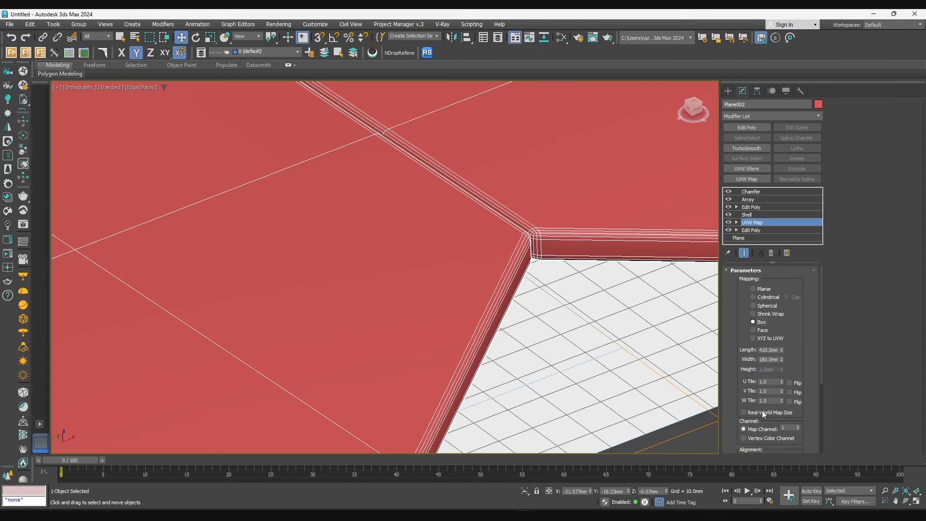
Switch to the browser, open cgmood.com in a new tab and open the Ceramic Orange Material page from the account's uploads
{"action": "key", "text": "alt+Tab"}
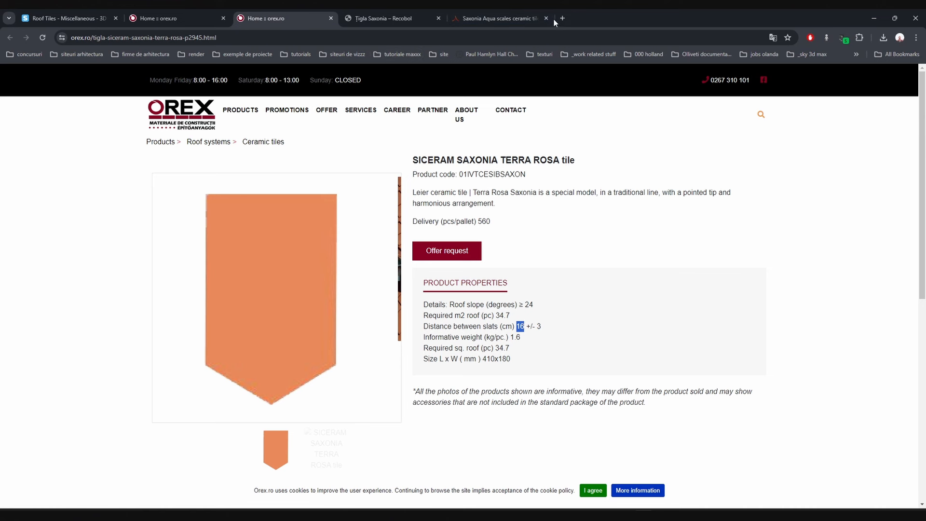
{"action": "left_click", "coordinate": [563, 17]}
{"action": "type", "text": "cgmood.com"}
{"action": "key", "text": "Return"}
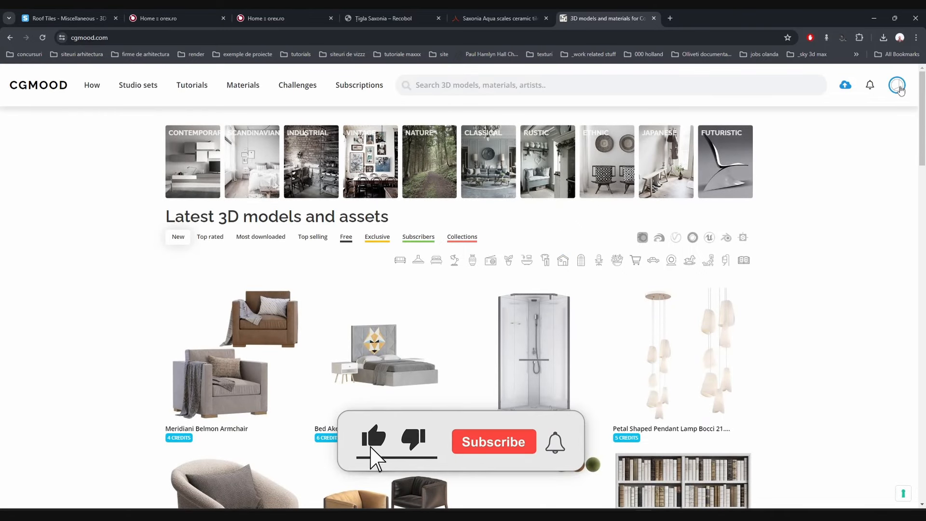
{"action": "left_click", "coordinate": [896, 85]}
{"action": "left_click", "coordinate": [795, 179]}
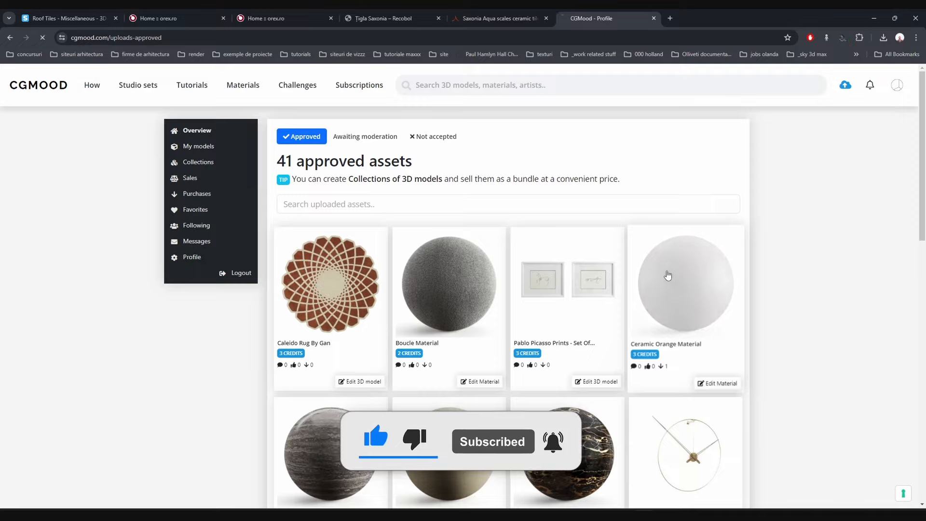
{"action": "left_click", "coordinate": [667, 274]}
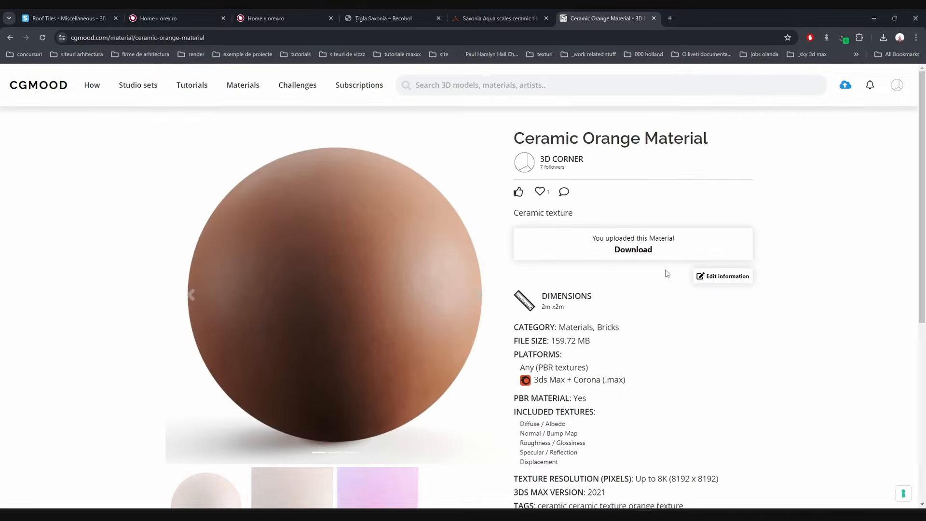
Examine the Ceramic Orange Material's enlarged preview and its page details
{"action": "left_click", "coordinate": [347, 319]}
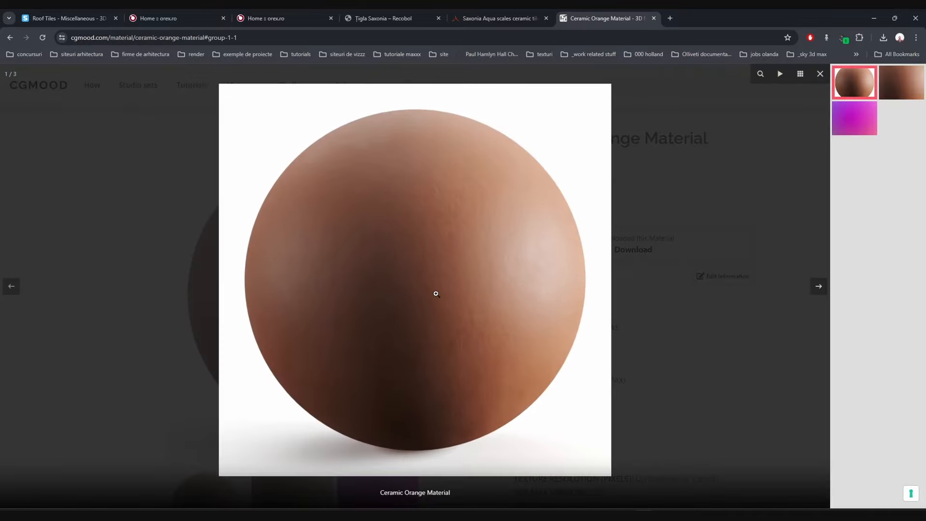
{"action": "left_click", "coordinate": [137, 200]}
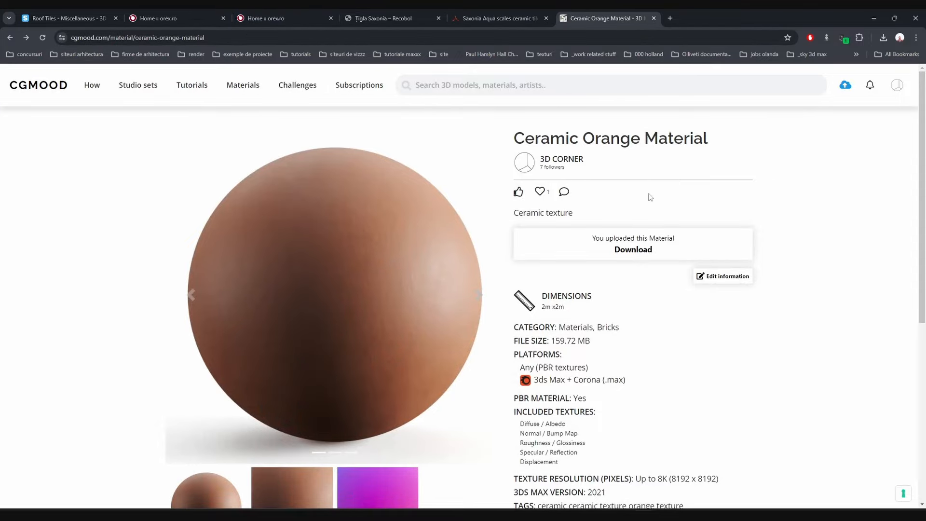
{"action": "scroll", "coordinate": [625, 200], "scroll_direction": "down", "scroll_amount": 2}
{"action": "scroll", "coordinate": [625, 198], "scroll_direction": "down", "scroll_amount": 5}
{"action": "scroll", "coordinate": [622, 196], "scroll_direction": "up", "scroll_amount": 6}
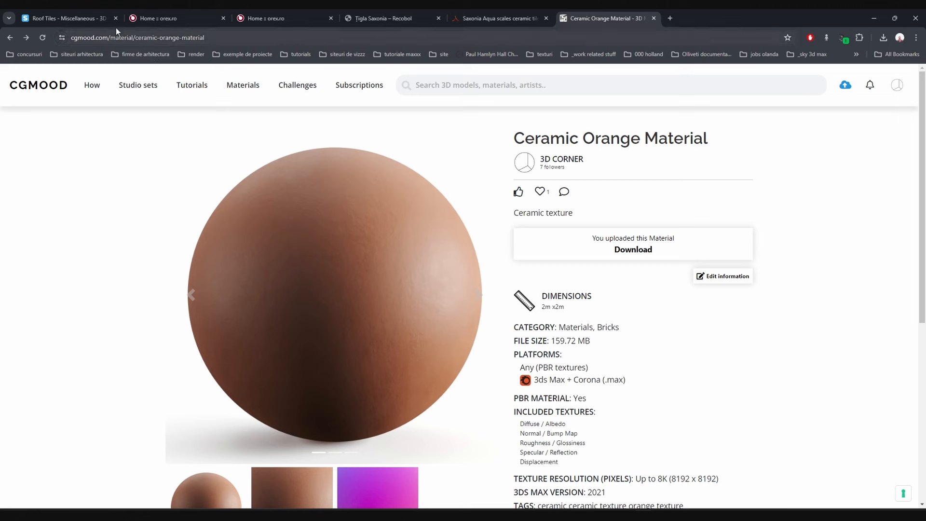
Switch back to 3ds Max and create a CoronaPhysicalMtl in the maximized Slate Material Editor, showing its parameters
{"action": "left_click", "coordinate": [873, 18]}
{"action": "left_click_drag", "start_coordinate": [529, 48], "coordinate": [676, 55]}
{"action": "double_click", "coordinate": [676, 54]}
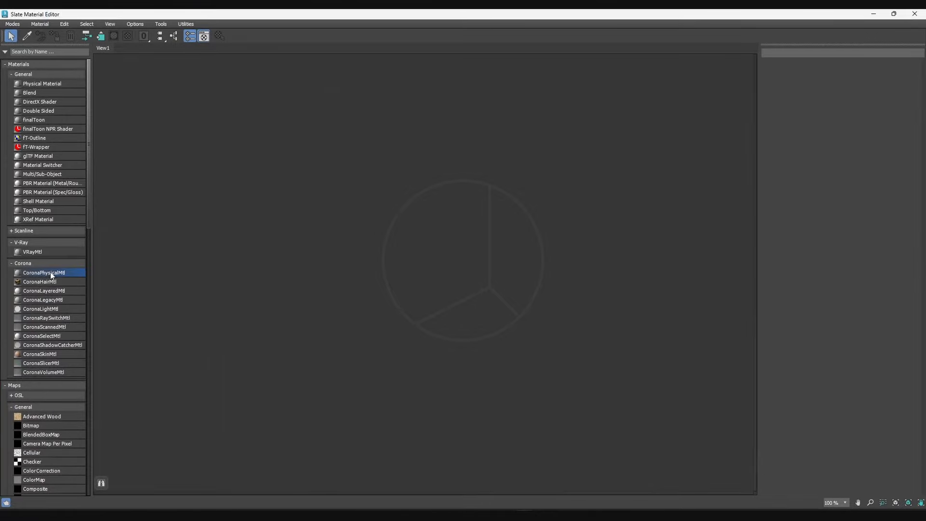
{"action": "left_click_drag", "start_coordinate": [50, 271], "coordinate": [501, 204]}
{"action": "double_click", "coordinate": [502, 209]}
Load Ceramic-Orange_D.jpg into a CoronaBitmap map and connect it to the Corona material's Base color
{"action": "scroll", "coordinate": [64, 328], "scroll_direction": "down", "scroll_amount": 3}
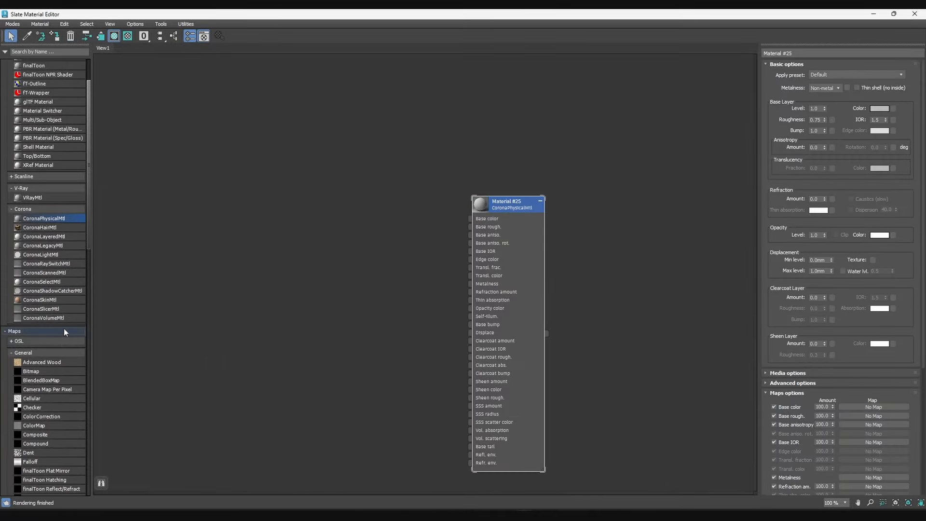
{"action": "left_click", "coordinate": [30, 298]}
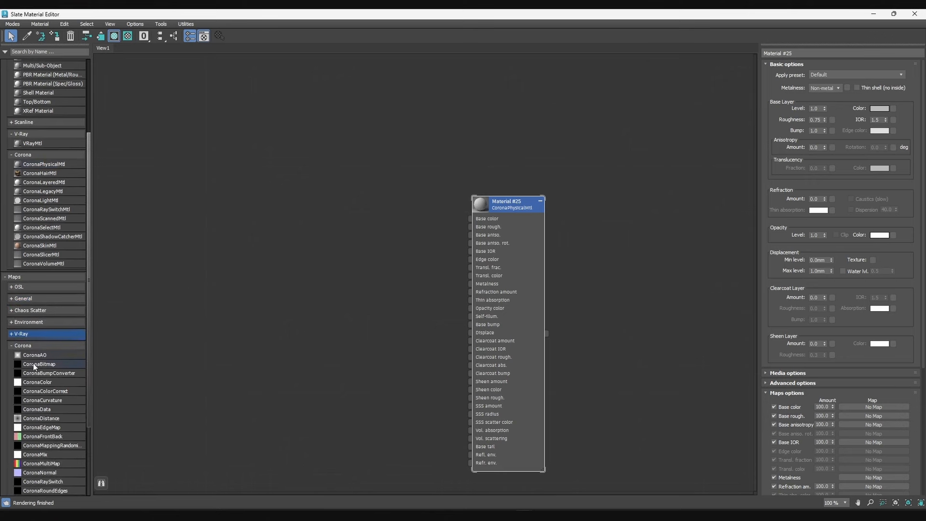
{"action": "left_click", "coordinate": [45, 365]}
{"action": "left_click_drag", "start_coordinate": [331, 217], "coordinate": [331, 218]}
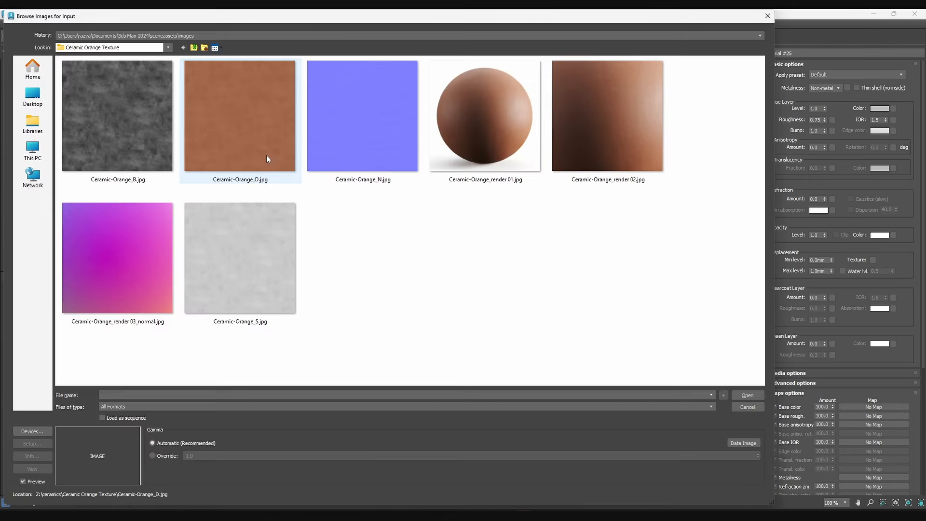
{"action": "left_click", "coordinate": [266, 154]}
{"action": "left_click_drag", "start_coordinate": [357, 189], "coordinate": [516, 213]}
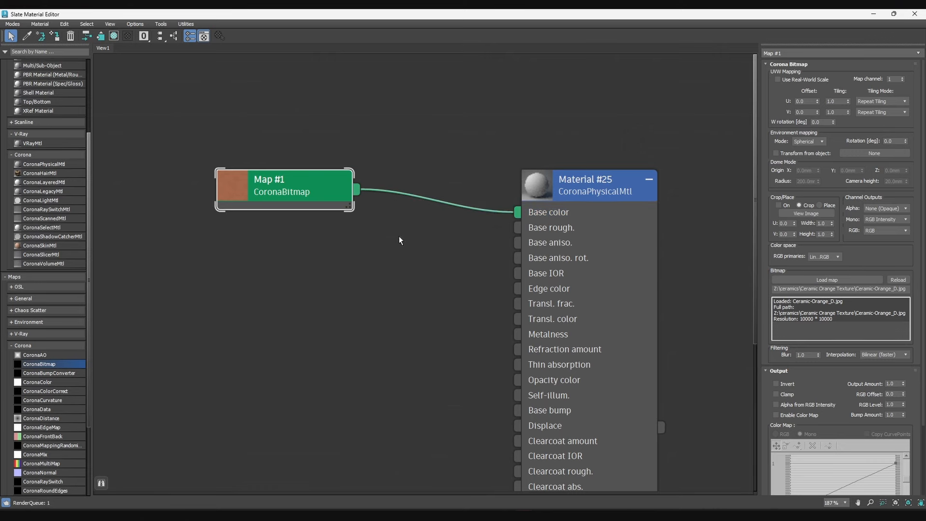
Enlarge the CoronaBitmap node's preview and reposition the node beside the upper part of the material
{"action": "left_click", "coordinate": [309, 194]}
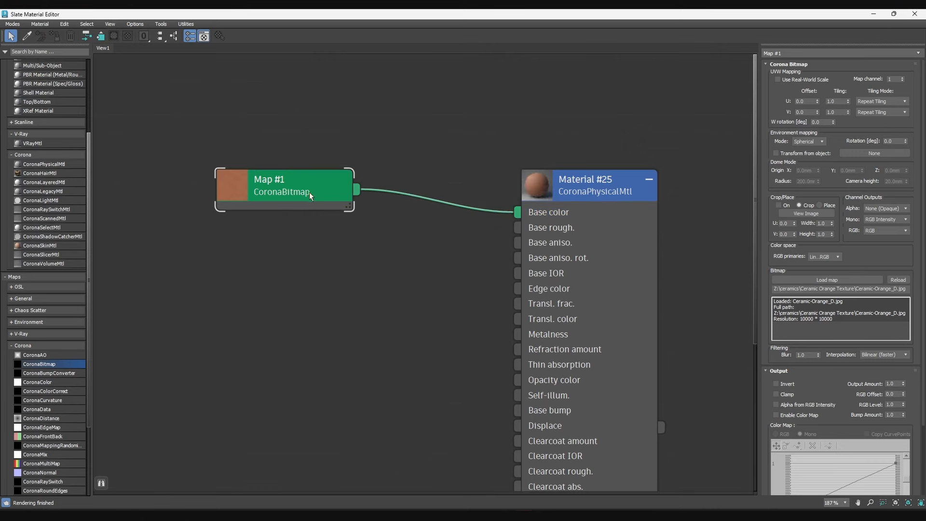
{"action": "double_click", "coordinate": [240, 182]}
{"action": "left_click_drag", "start_coordinate": [240, 182], "coordinate": [232, 170]}
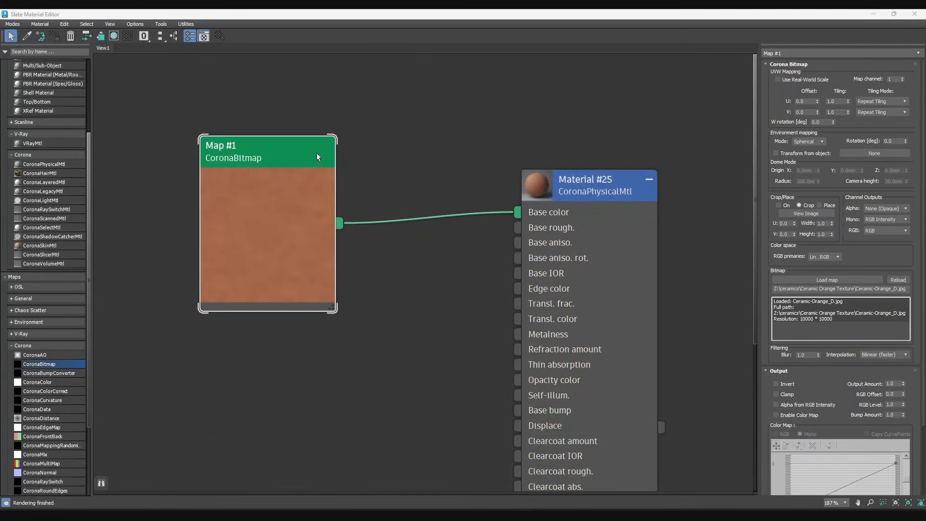
{"action": "left_click_drag", "start_coordinate": [316, 157], "coordinate": [316, 140]}
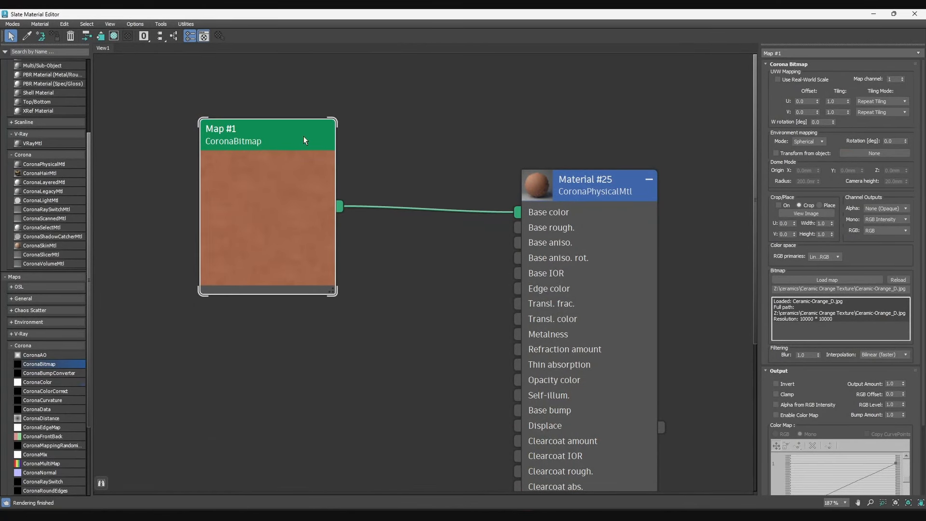
Enable real-world scale on the ceramic bitmap and set its width and height to 200 mm
{"action": "left_click", "coordinate": [777, 79]}
{"action": "double_click", "coordinate": [843, 101]}
{"action": "type", "text": "200.0"}
{"action": "key", "text": "Tab"}
{"action": "type", "text": "20"}
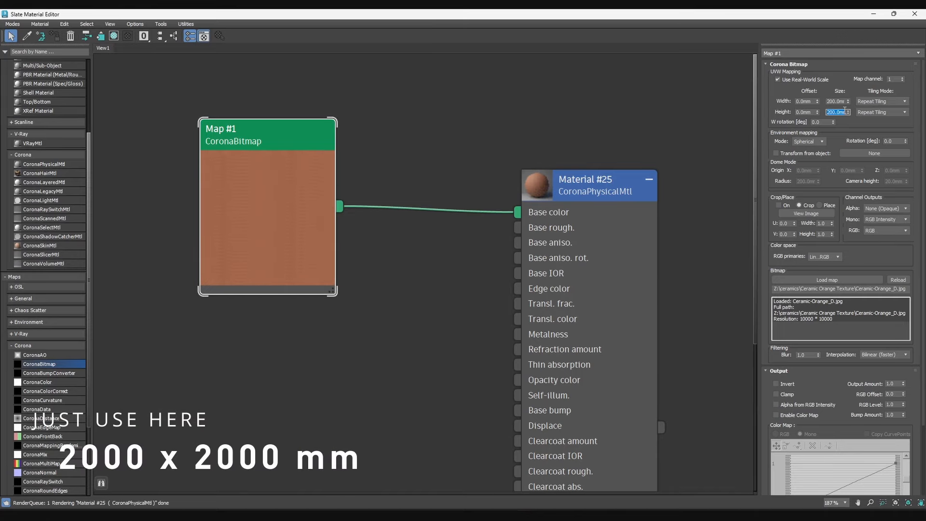
Reduce the material editor to a smaller window and assign the CoronaPhysicalMtl ceramic material to the selected roof tiles
{"action": "left_click", "coordinate": [585, 196]}
{"action": "double_click", "coordinate": [538, 16]}
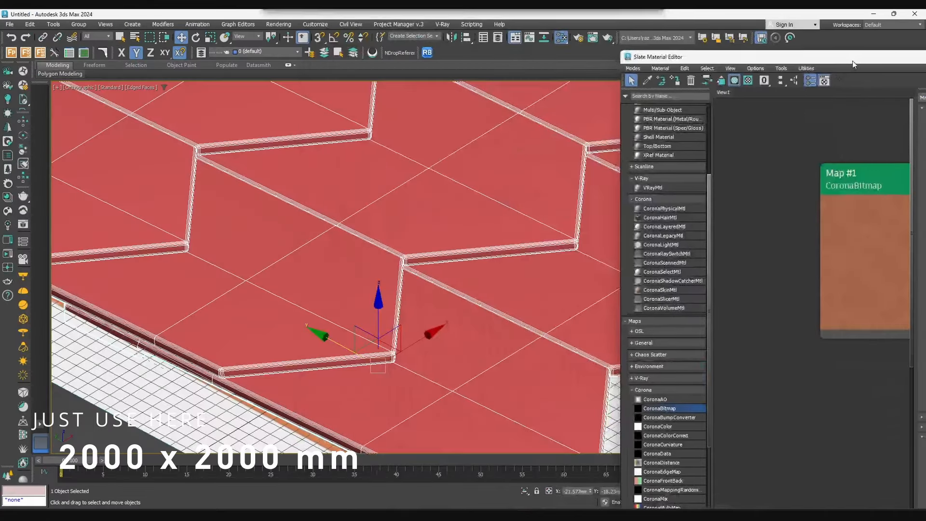
{"action": "left_click_drag", "start_coordinate": [820, 61], "coordinate": [594, 93]}
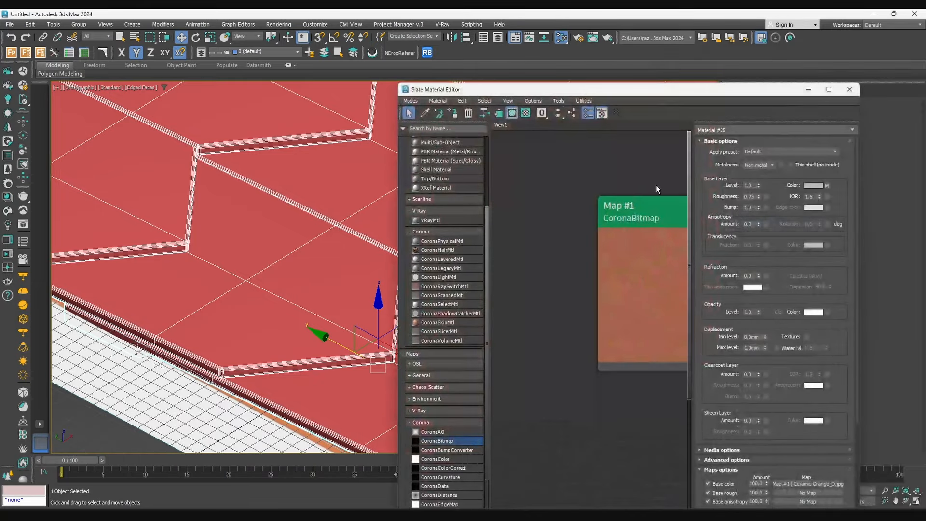
{"action": "middle_click_drag", "start_coordinate": [667, 192], "coordinate": [502, 200]}
{"action": "middle_click_drag", "start_coordinate": [663, 216], "coordinate": [577, 223]}
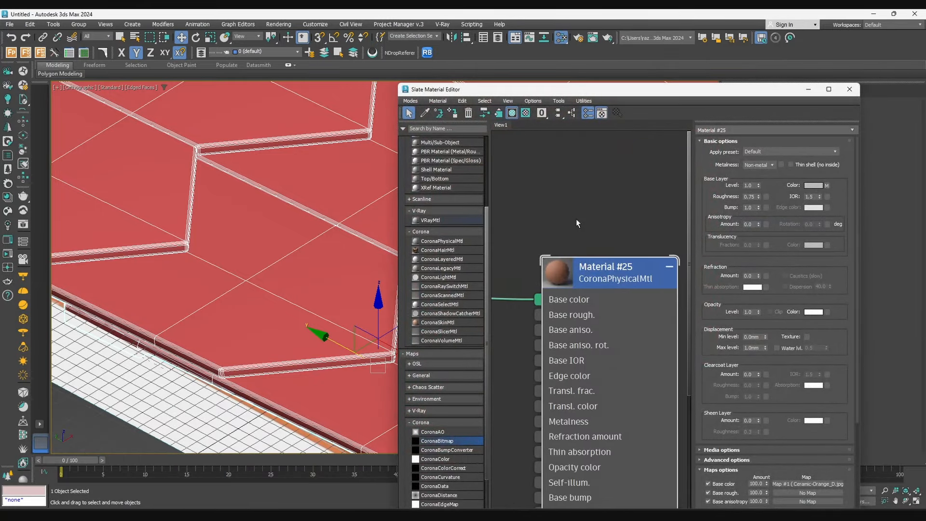
{"action": "left_click", "coordinate": [454, 114]}
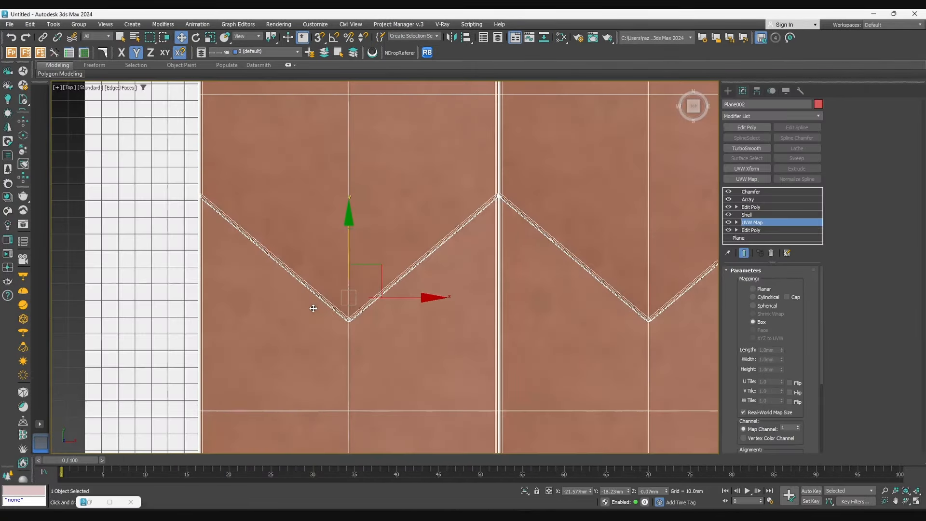
Set the Array modifier's Material ID mode to Random with IDs from 1 to 20
{"action": "scroll", "coordinate": [310, 306], "scroll_direction": "down", "scroll_amount": 5}
{"action": "scroll", "coordinate": [492, 266], "scroll_direction": "up", "scroll_amount": 8}
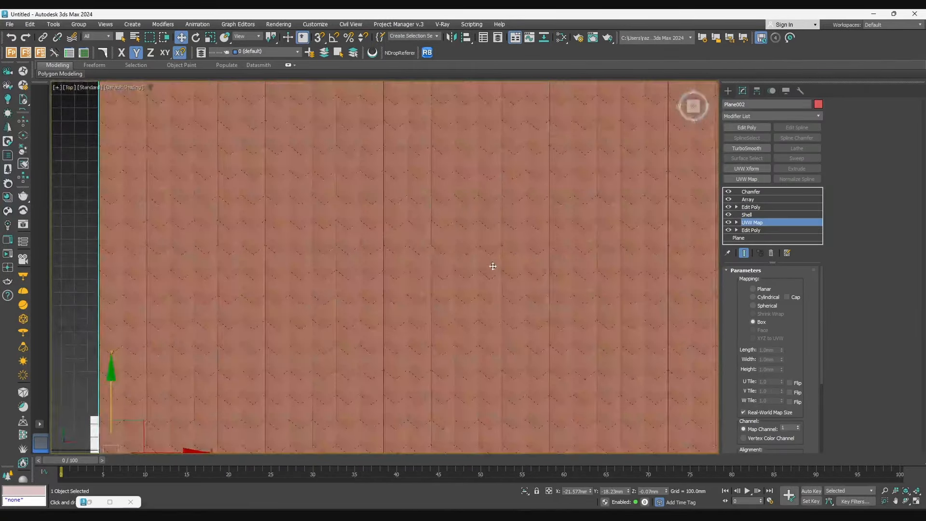
{"action": "scroll", "coordinate": [492, 266], "scroll_direction": "up", "scroll_amount": 4}
{"action": "scroll", "coordinate": [457, 165], "scroll_direction": "up", "scroll_amount": 3}
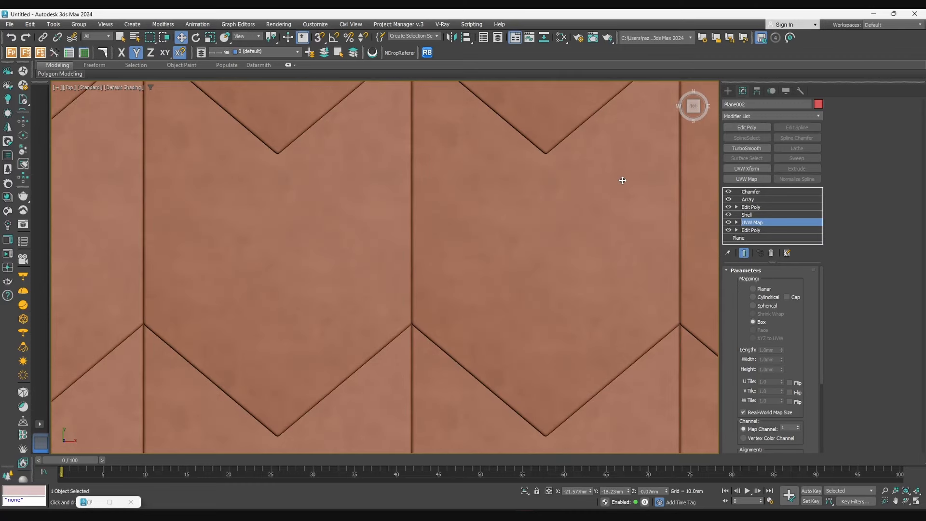
{"action": "middle_click_drag", "start_coordinate": [670, 163], "coordinate": [482, 225]}
{"action": "scroll", "coordinate": [512, 234], "scroll_direction": "down", "scroll_amount": 2}
{"action": "left_click", "coordinate": [767, 198]}
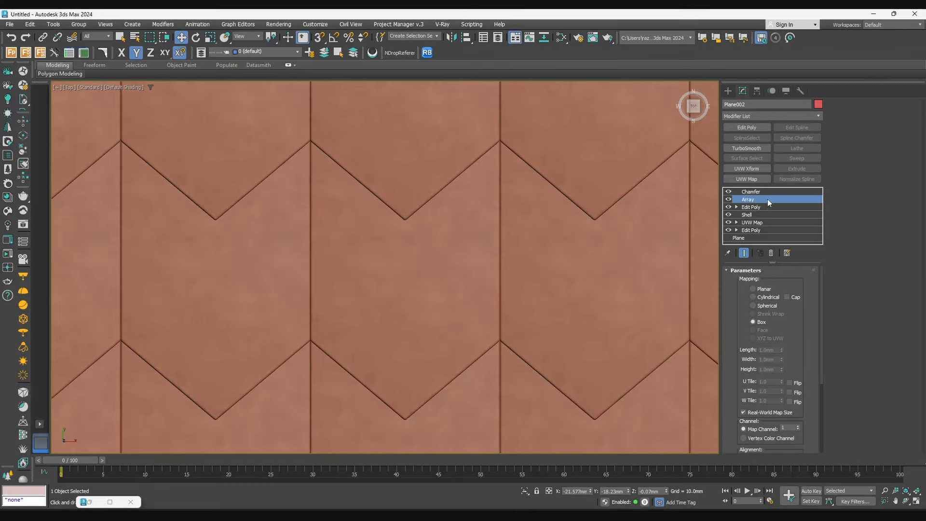
{"action": "scroll", "coordinate": [842, 269], "scroll_direction": "down", "scroll_amount": 3}
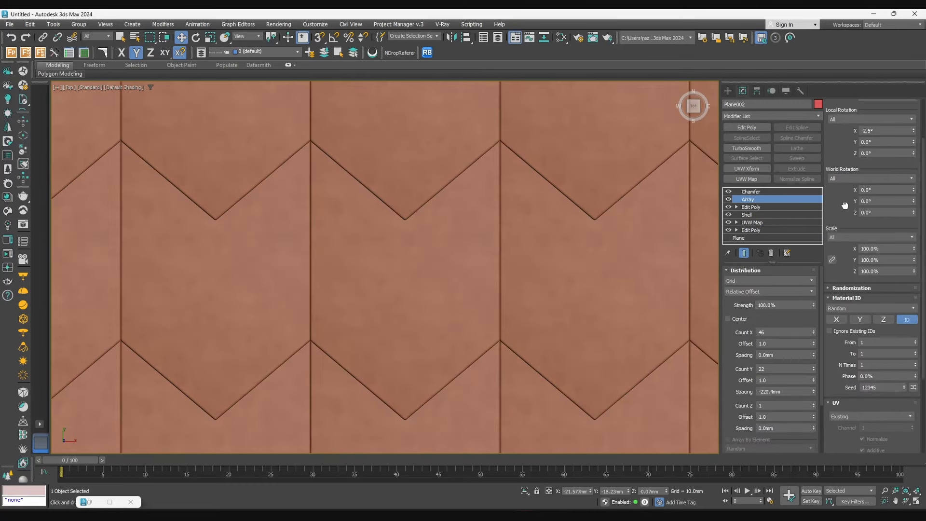
{"action": "left_click", "coordinate": [843, 301]}
{"action": "left_click", "coordinate": [844, 310]}
{"action": "left_click", "coordinate": [898, 346]}
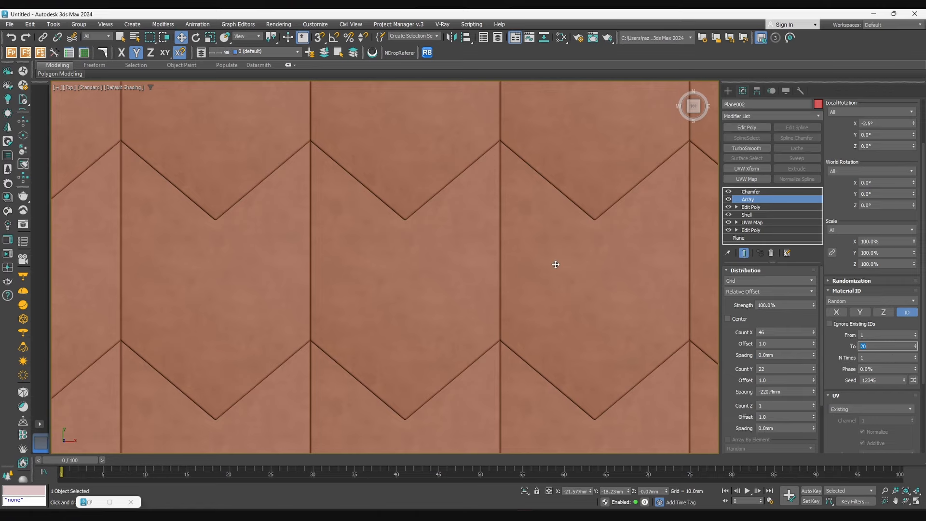
Add an Edit Poly modifier above Array, show edged faces and check the polygon material IDs on two different tiles
{"action": "scroll", "coordinate": [549, 269], "scroll_direction": "down", "scroll_amount": 3}
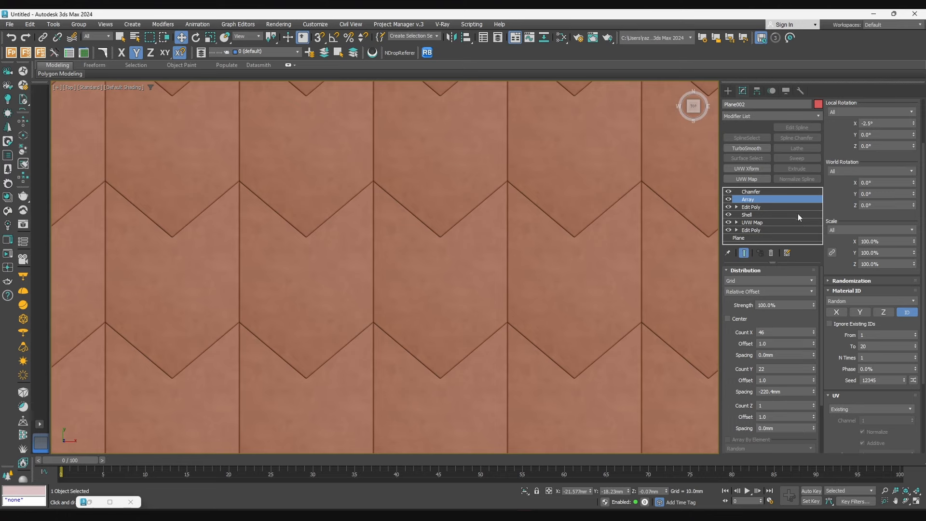
{"action": "left_click", "coordinate": [588, 300]}
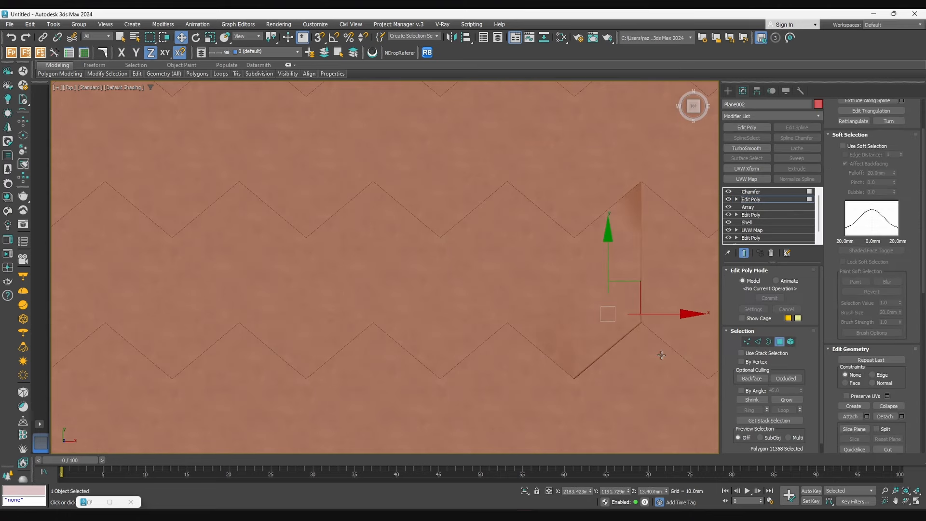
{"action": "scroll", "coordinate": [903, 417], "scroll_direction": "down", "scroll_amount": 5}
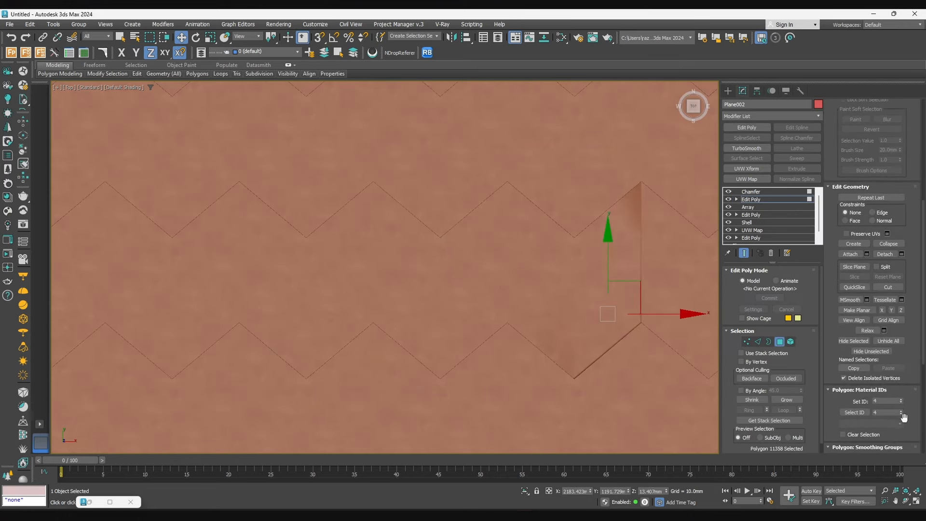
{"action": "key", "text": "F4"}
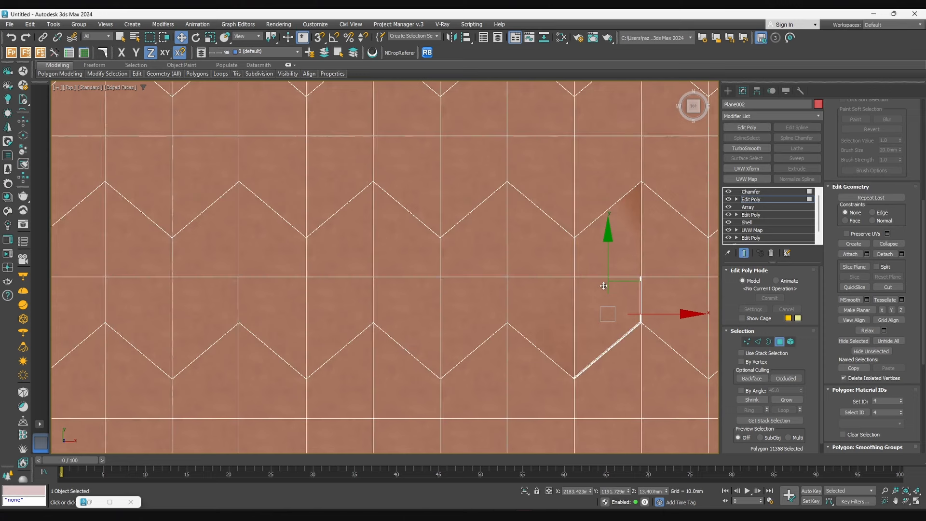
{"action": "left_click", "coordinate": [526, 378]}
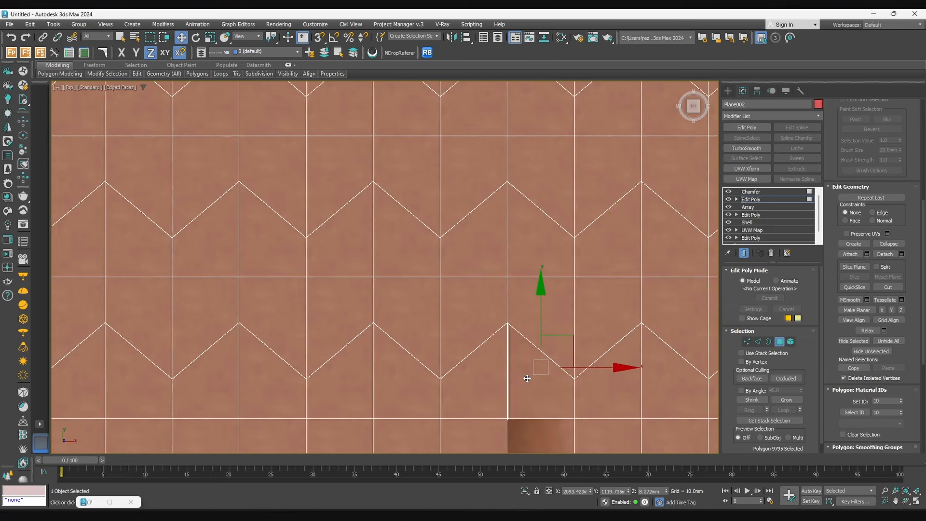
{"action": "left_click", "coordinate": [780, 342]}
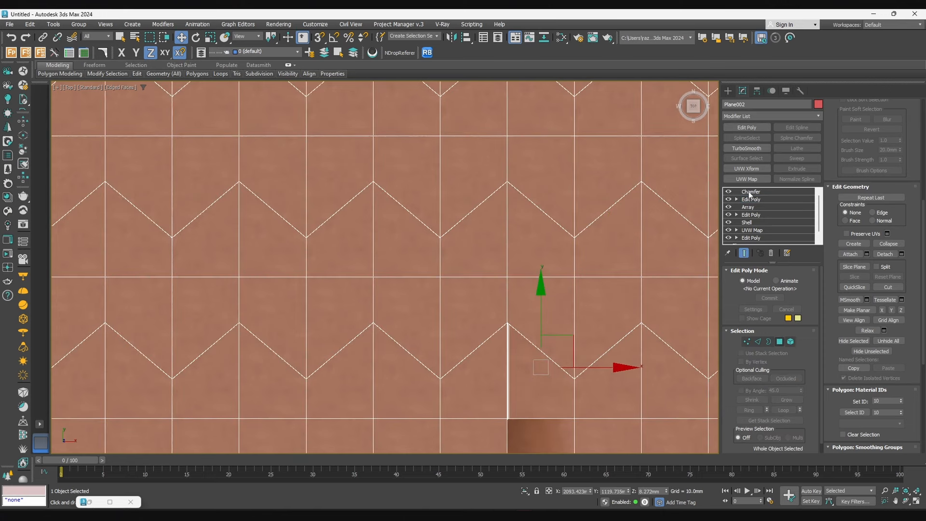
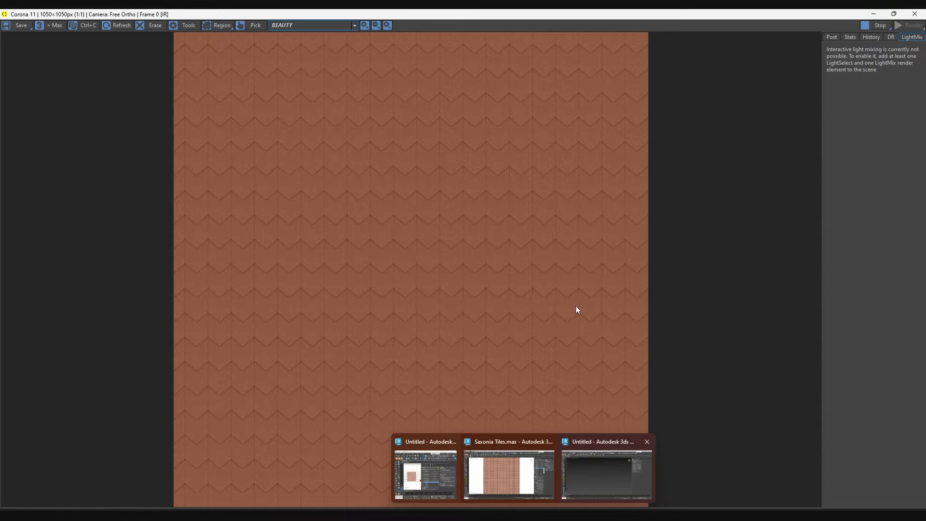
Switch to the Saxonia Tiles.max window and place a standard Free camera near the centre of the tile field in the top view
{"action": "key", "text": "alt+Tab"}
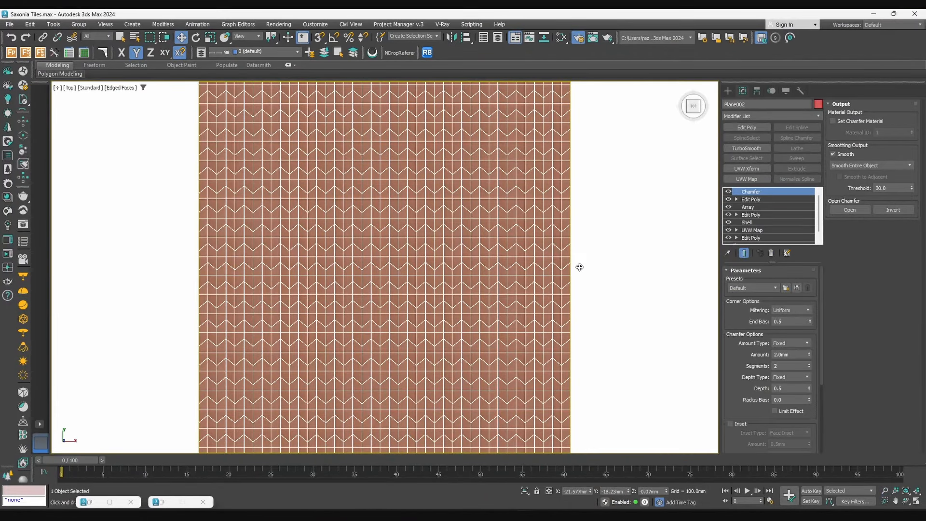
{"action": "left_click", "coordinate": [732, 91]}
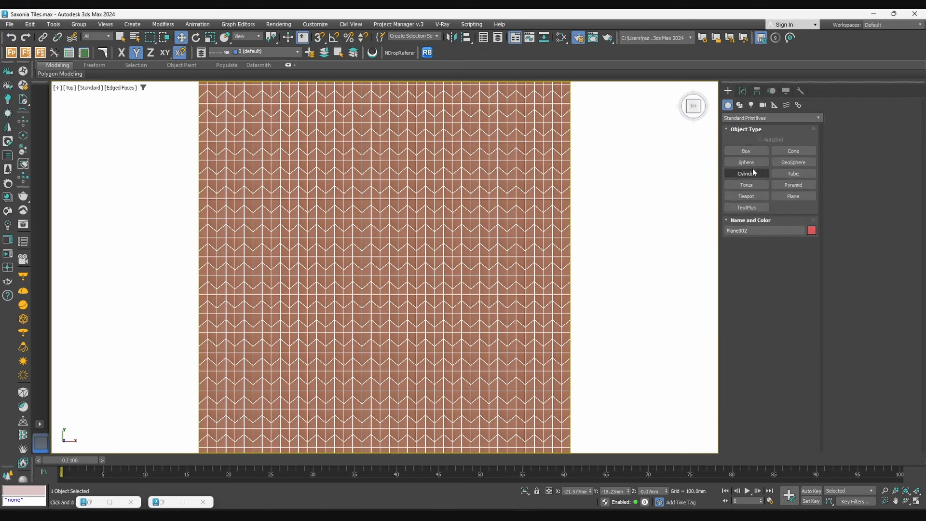
{"action": "left_click", "coordinate": [762, 105]}
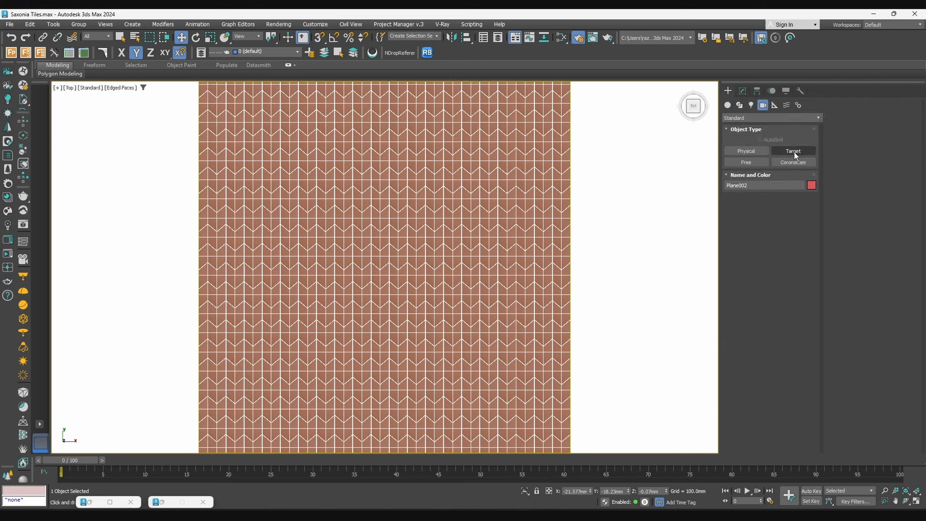
{"action": "left_click", "coordinate": [746, 163]}
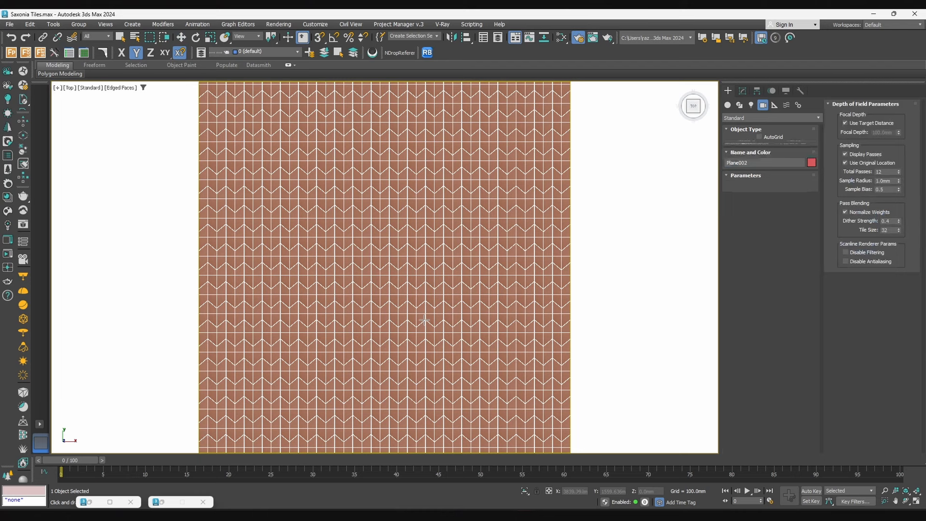
{"action": "left_click", "coordinate": [389, 273]}
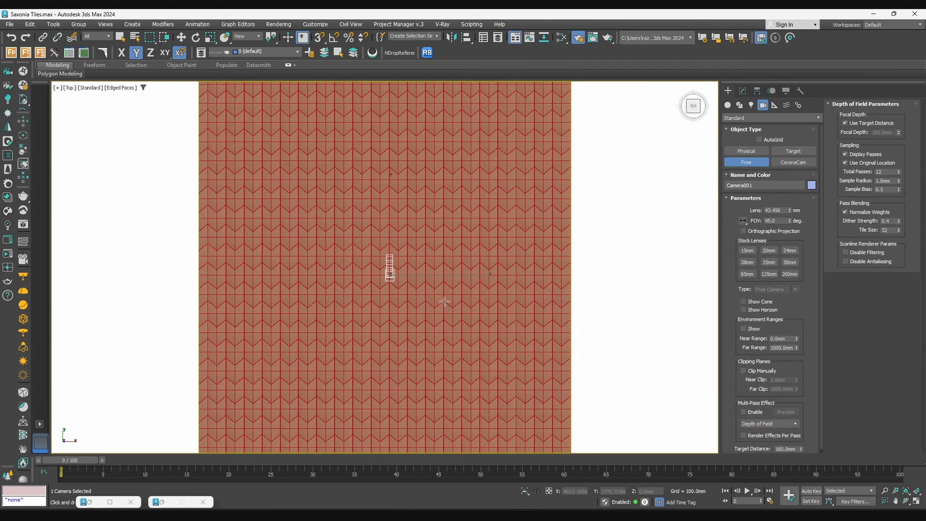
Raise the free camera above the tiles to a height of about 17 mm in the left wireframe view
{"action": "key", "text": "f"}
{"action": "key", "text": "l"}
{"action": "key", "text": "F3"}
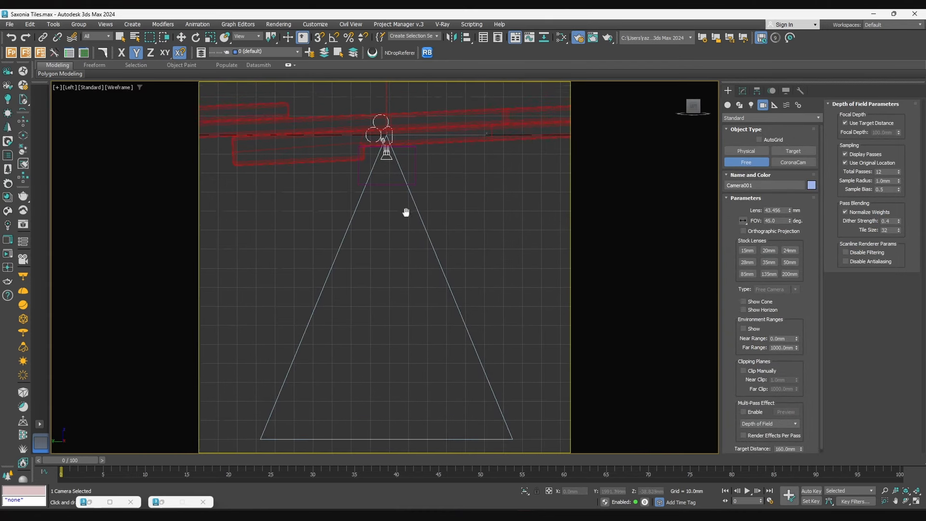
{"action": "key", "text": "w"}
{"action": "left_click_drag", "start_coordinate": [405, 207], "coordinate": [362, 261]}
{"action": "key", "text": "s"}
{"action": "scroll", "coordinate": [317, 239], "scroll_direction": "up", "scroll_amount": 3}
{"action": "scroll", "coordinate": [319, 239], "scroll_direction": "down", "scroll_amount": 8}
Look through the camera with shading on, widen its field of view to about 156.5 degrees and undo the tilted view
{"action": "key", "text": "c"}
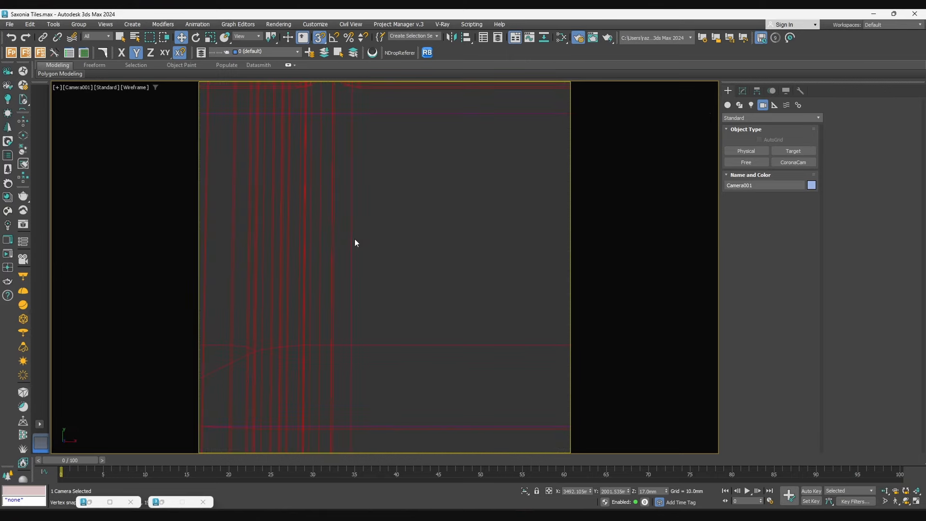
{"action": "key", "text": "F3"}
{"action": "left_click", "coordinate": [885, 501]}
{"action": "left_click_drag", "start_coordinate": [439, 270], "coordinate": [441, 359]}
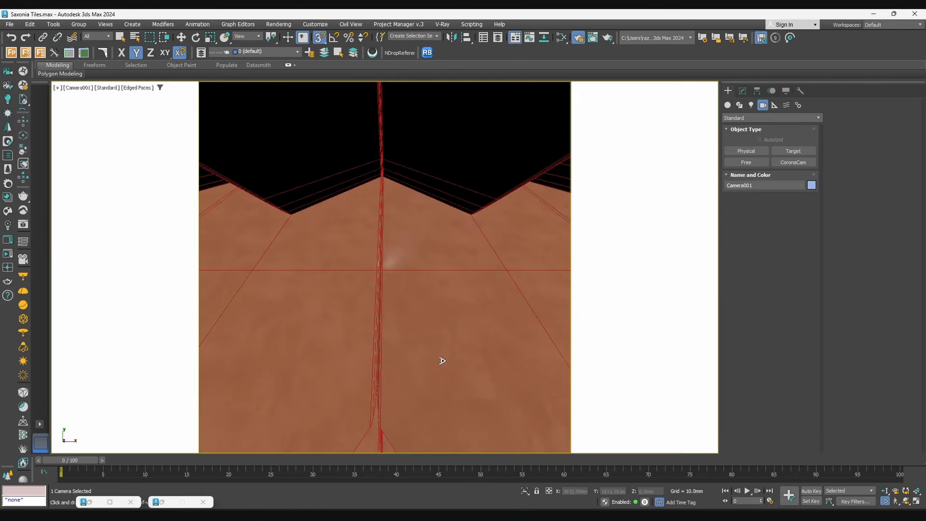
{"action": "key", "text": "ctrl+z"}
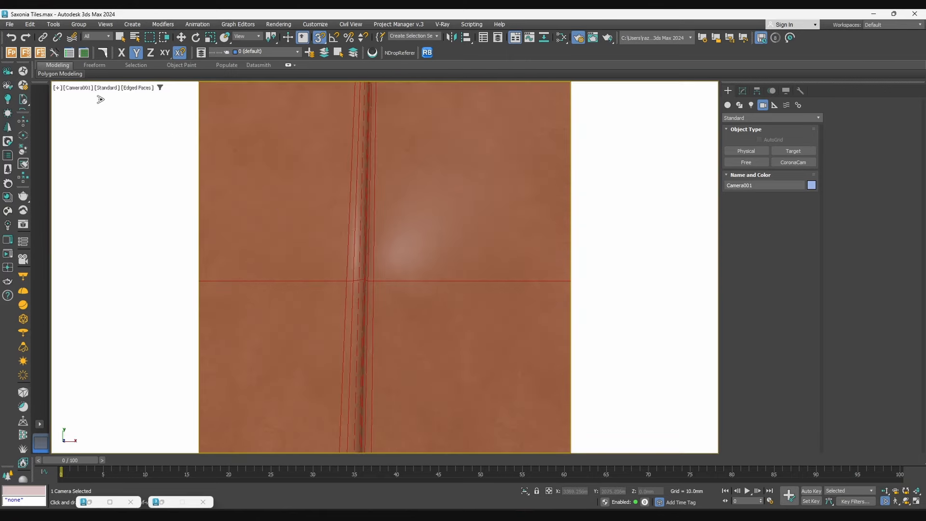
Turn on the camera's orthographic projection and widen its field of view to about 170.4 degrees, filling the frame with tiles
{"action": "left_click", "coordinate": [82, 88]}
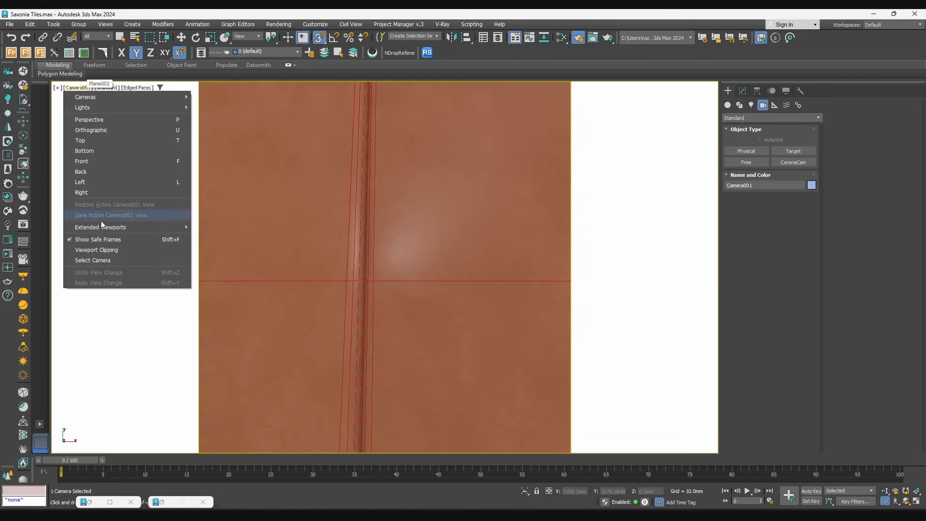
{"action": "left_click", "coordinate": [94, 260]}
{"action": "left_click", "coordinate": [742, 90]}
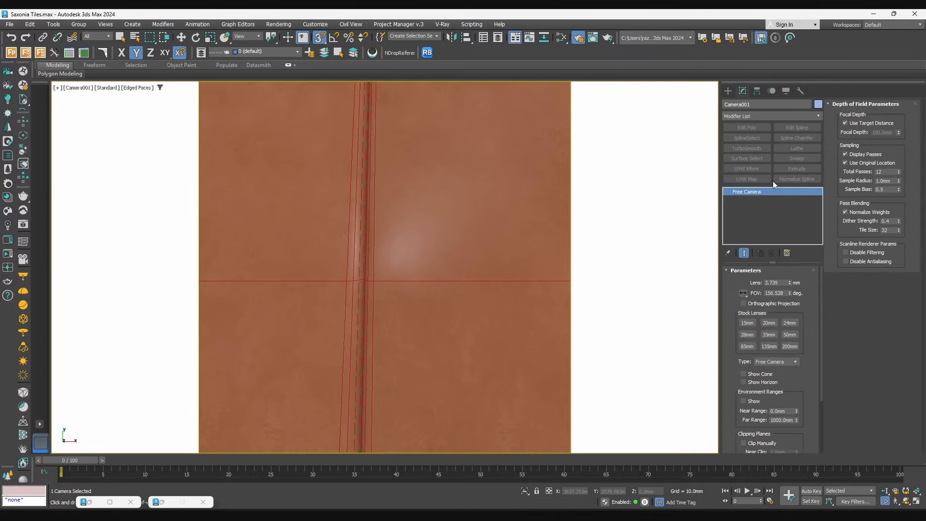
{"action": "left_click", "coordinate": [770, 303]}
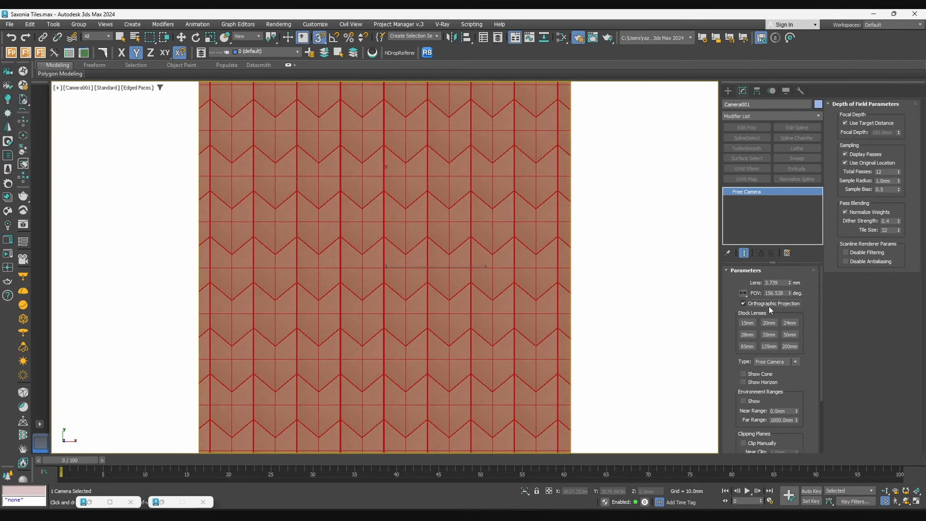
{"action": "scroll", "coordinate": [423, 308], "scroll_direction": "down", "scroll_amount": 6}
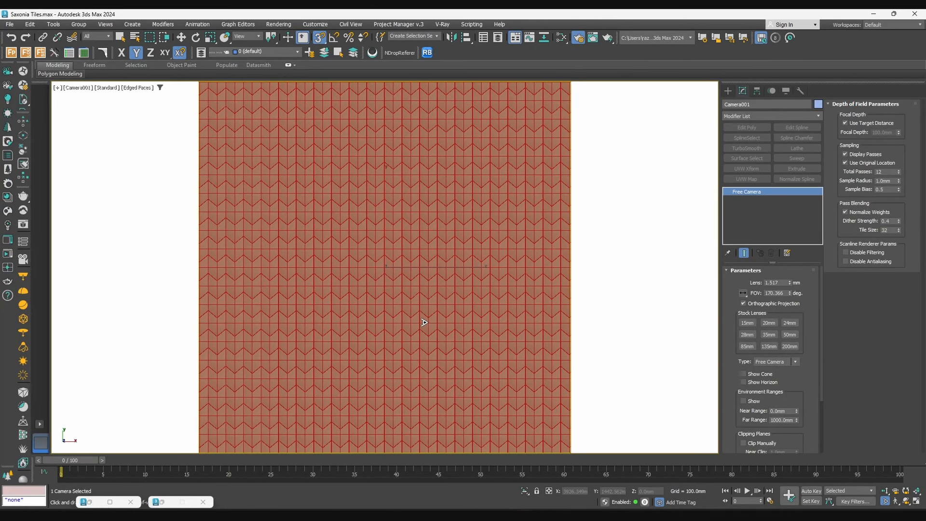
{"action": "middle_click_drag", "start_coordinate": [424, 322], "coordinate": [421, 314]}
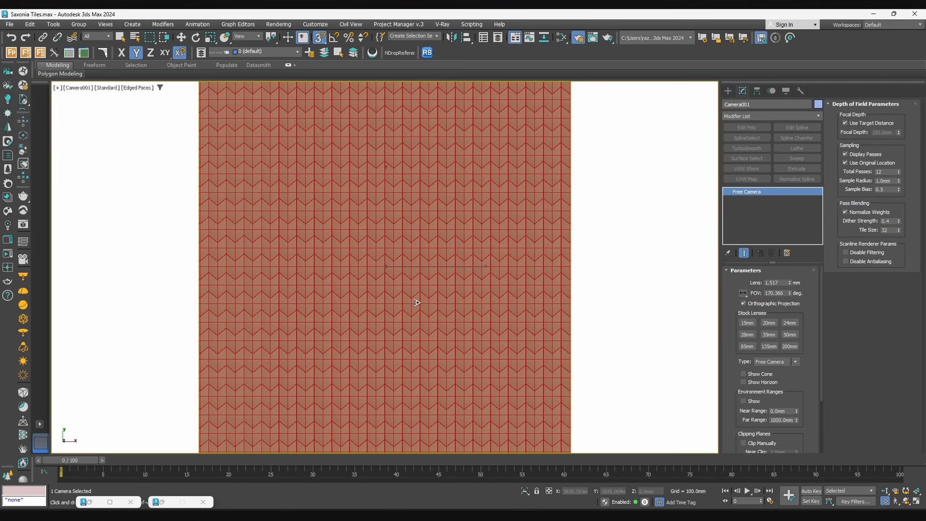
Add a CoronaCameraMod modifier to the free camera
{"action": "left_click", "coordinate": [760, 115]}
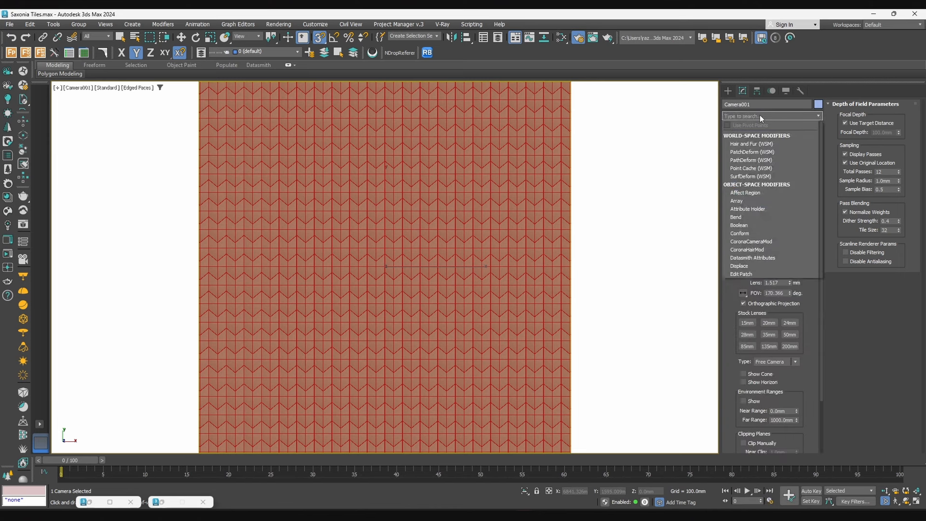
{"action": "type", "text": "co"}
{"action": "key", "text": "Return"}
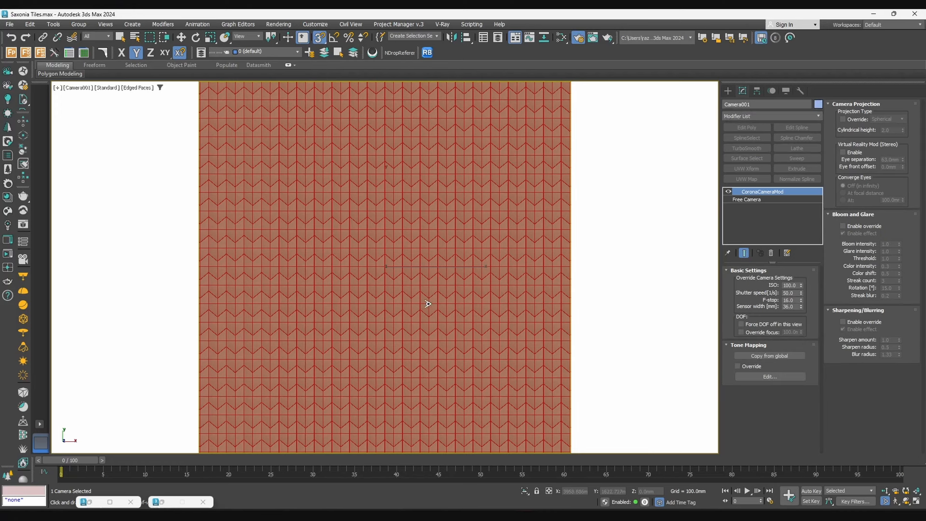
Open the Corona frame buffer and start rendering the orthographic camera view of the tiles
{"action": "key", "text": "w"}
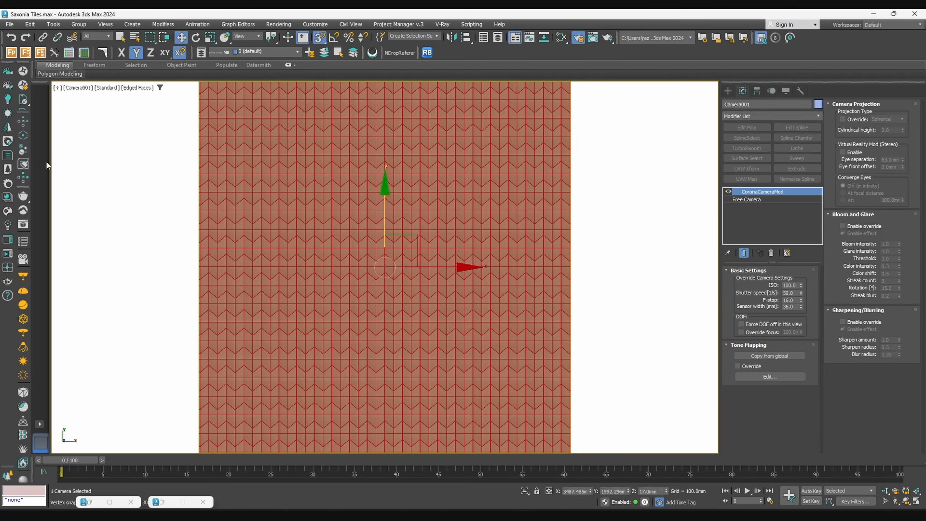
{"action": "left_click", "coordinate": [23, 223]}
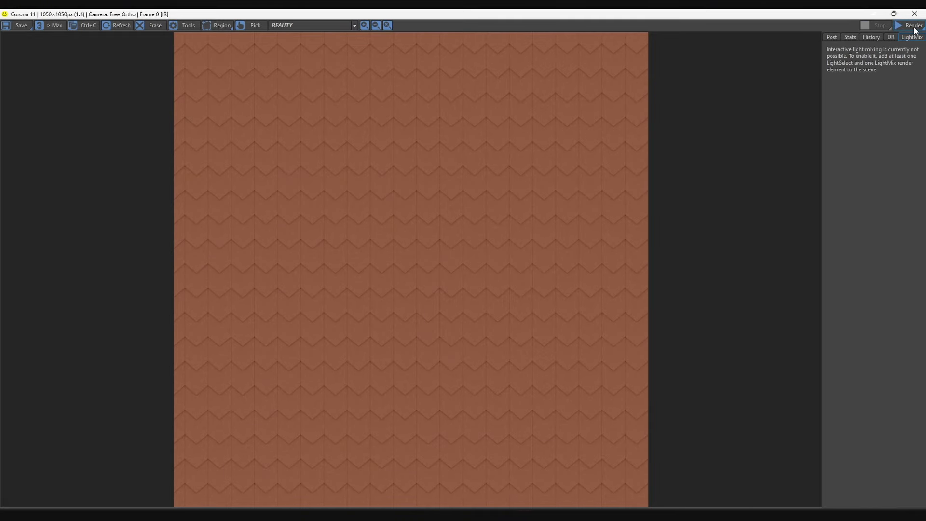
{"action": "left_click", "coordinate": [910, 25]}
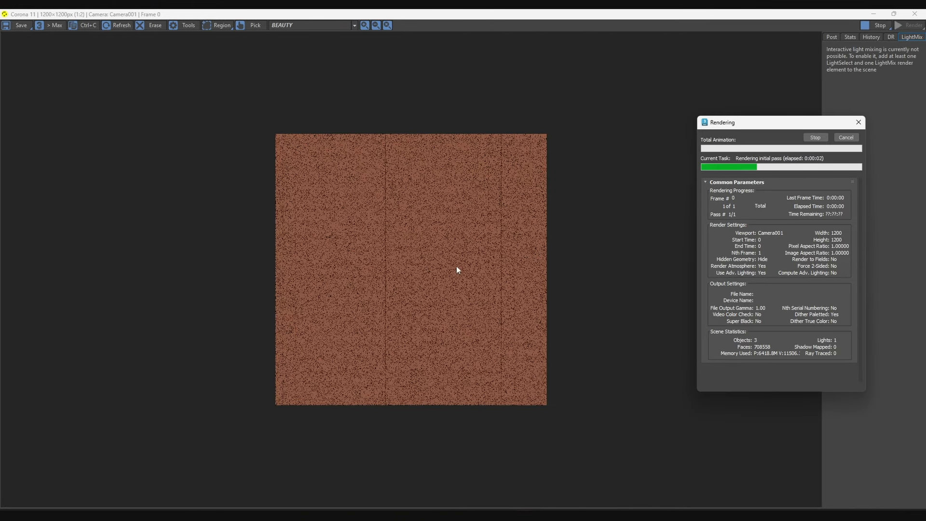
Examine the beauty render of the tiles, checking the pointed edges and seams at several magnifications
{"action": "scroll", "coordinate": [424, 273], "scroll_direction": "up", "scroll_amount": 3}
{"action": "scroll", "coordinate": [425, 271], "scroll_direction": "down", "scroll_amount": 1}
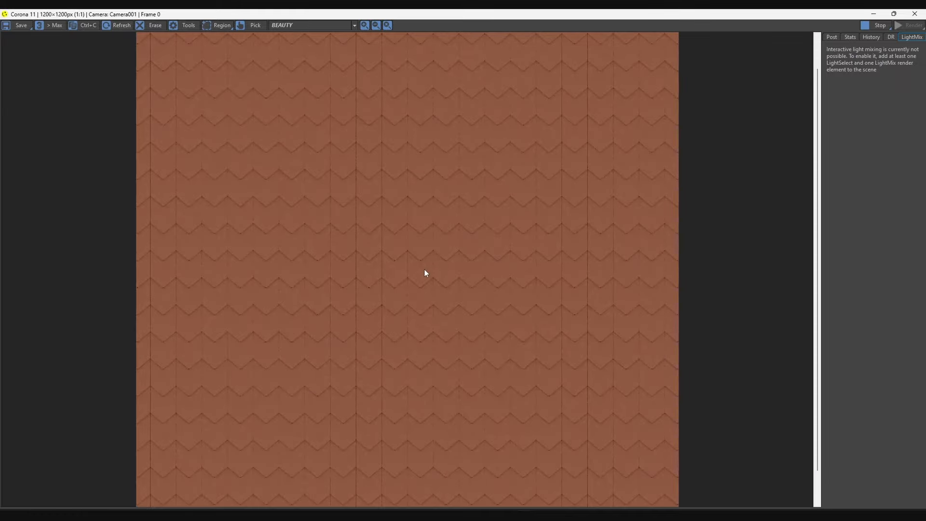
{"action": "scroll", "coordinate": [105, 283], "scroll_direction": "up", "scroll_amount": 1}
{"action": "scroll", "coordinate": [316, 278], "scroll_direction": "down", "scroll_amount": 2}
{"action": "scroll", "coordinate": [316, 278], "scroll_direction": "up", "scroll_amount": 1}
{"action": "scroll", "coordinate": [519, 192], "scroll_direction": "up", "scroll_amount": 1}
{"action": "scroll", "coordinate": [519, 194], "scroll_direction": "down", "scroll_amount": 1}
{"action": "scroll", "coordinate": [518, 197], "scroll_direction": "down", "scroll_amount": 1}
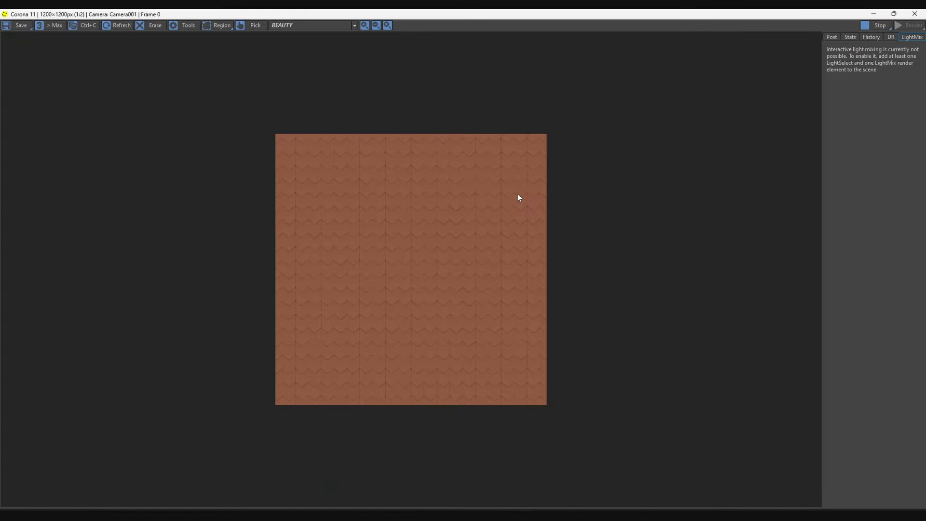
{"action": "scroll", "coordinate": [516, 198], "scroll_direction": "up", "scroll_amount": 1}
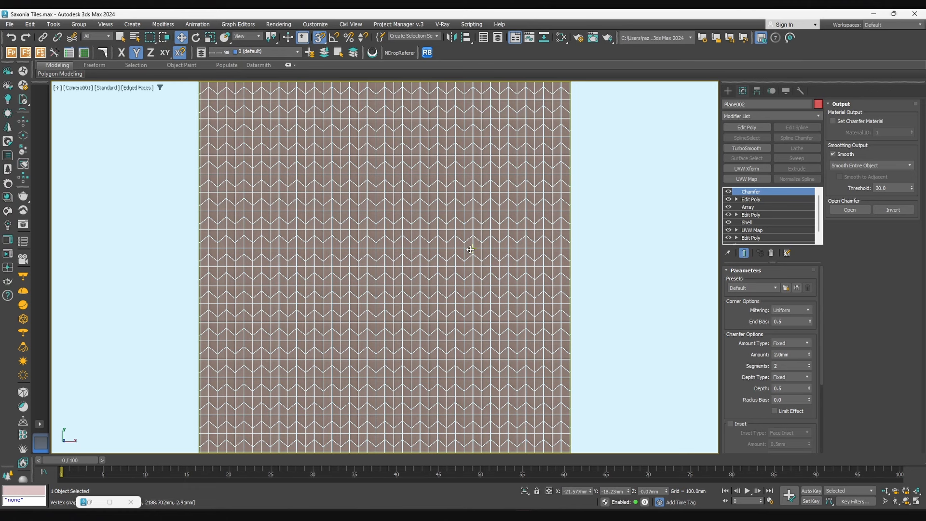
Add the CGeometry_ZDepth and CGeometry_NormalsGeometry render elements to the Corona render setup
{"action": "key", "text": "F10"}
{"action": "left_click", "coordinate": [677, 162]}
{"action": "left_click", "coordinate": [729, 255]}
{"action": "left_click", "coordinate": [701, 269]}
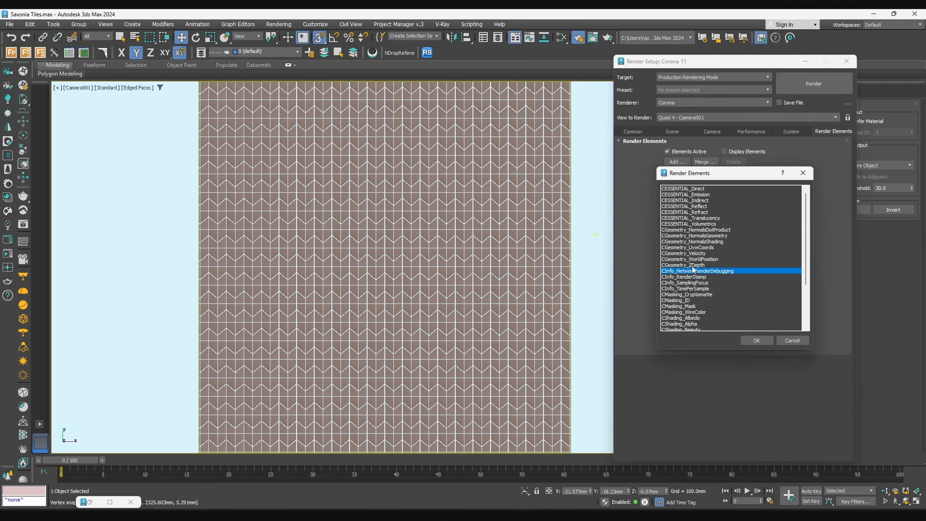
{"action": "left_click", "coordinate": [673, 265]}
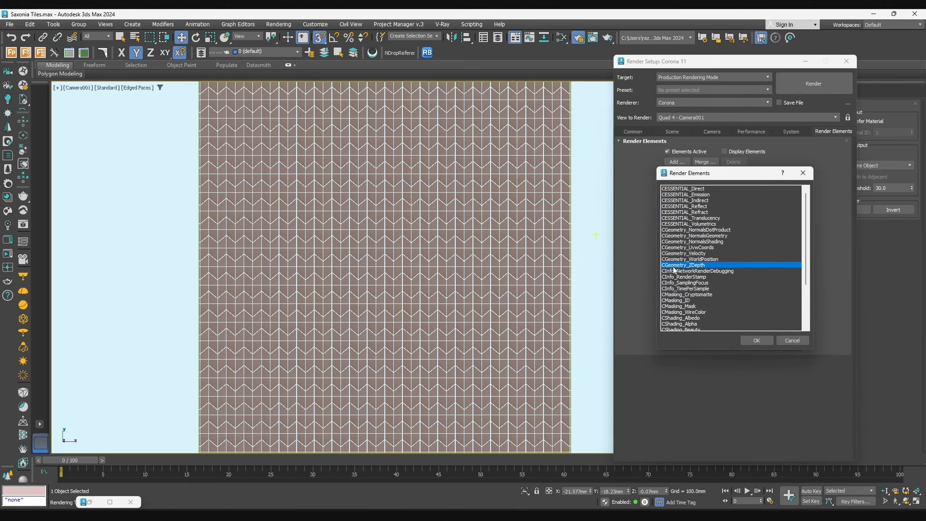
{"action": "left_click", "coordinate": [704, 236], "text": "ctrl"}
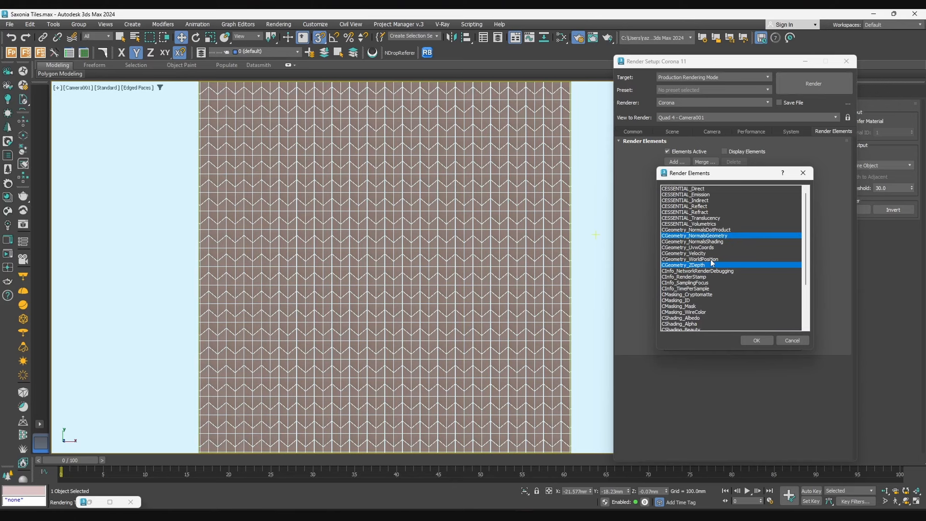
{"action": "left_click", "coordinate": [756, 339]}
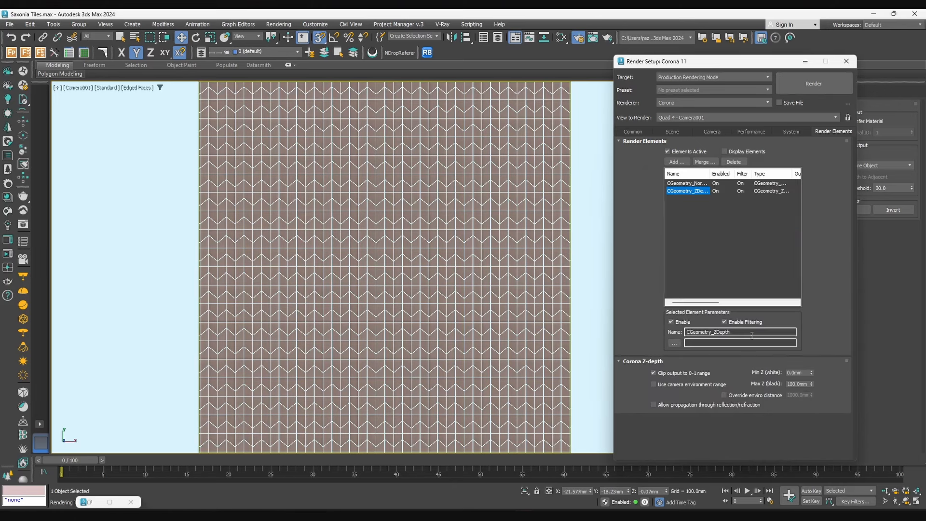
Turn off the Z-depth element's clipping to the 0-1 range and measure the height of the tile profile in the left view
{"action": "double_click", "coordinate": [799, 384]}
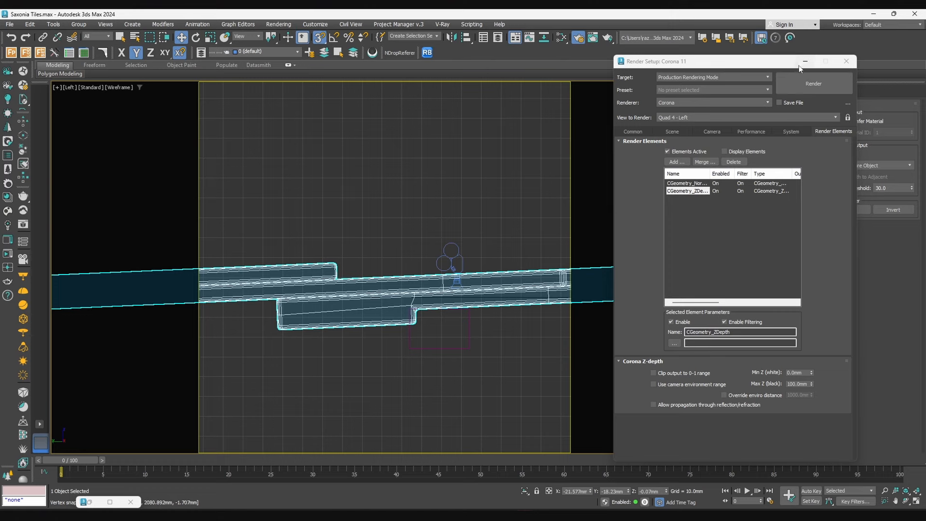
{"action": "left_click", "coordinate": [846, 61]}
{"action": "left_click", "coordinate": [728, 90]}
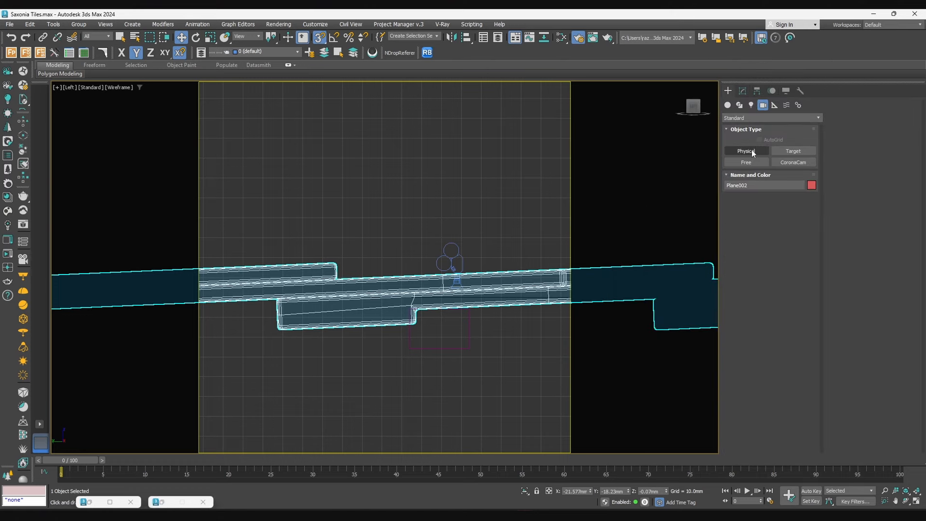
{"action": "left_click", "coordinate": [793, 154]}
{"action": "left_click_drag", "start_coordinate": [333, 264], "coordinate": [275, 302]}
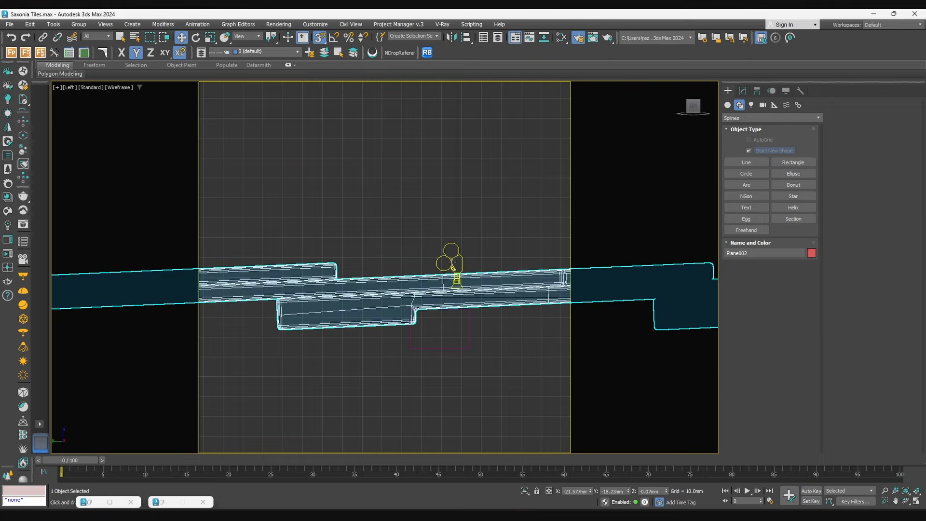
Return to the Camera001 view, select the tiles and set the Z-depth element's Max Z (black) to 19 mm
{"action": "left_click", "coordinate": [452, 264]}
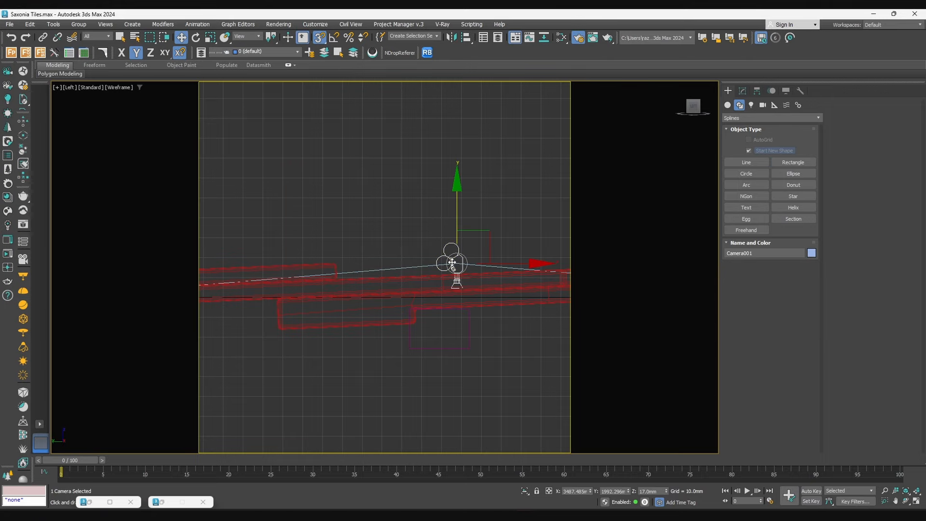
{"action": "key", "text": "c"}
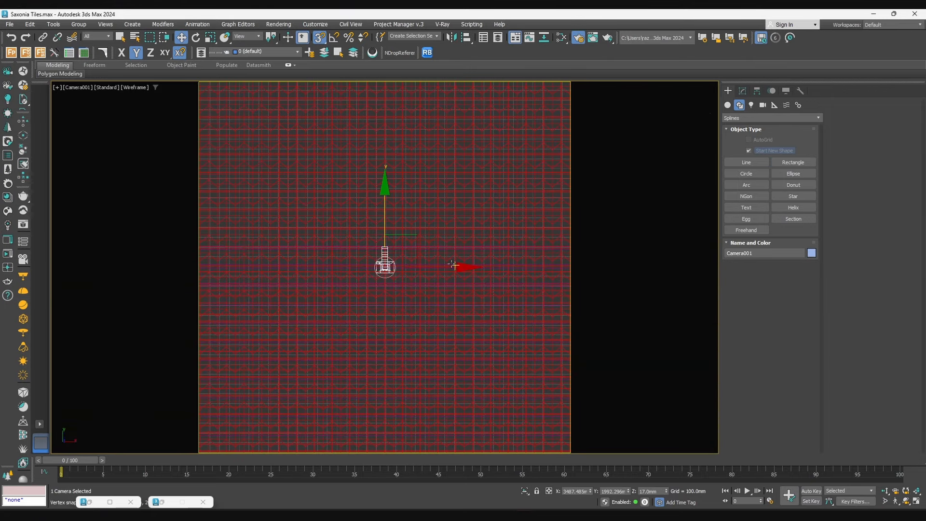
{"action": "left_click", "coordinate": [452, 252]}
{"action": "key", "text": "F10"}
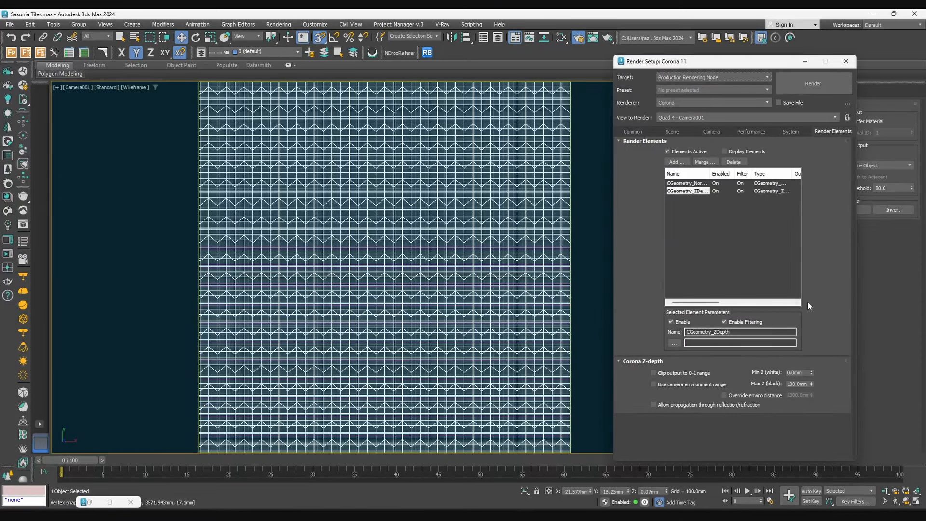
{"action": "double_click", "coordinate": [797, 385]}
{"action": "type", "text": "19"}
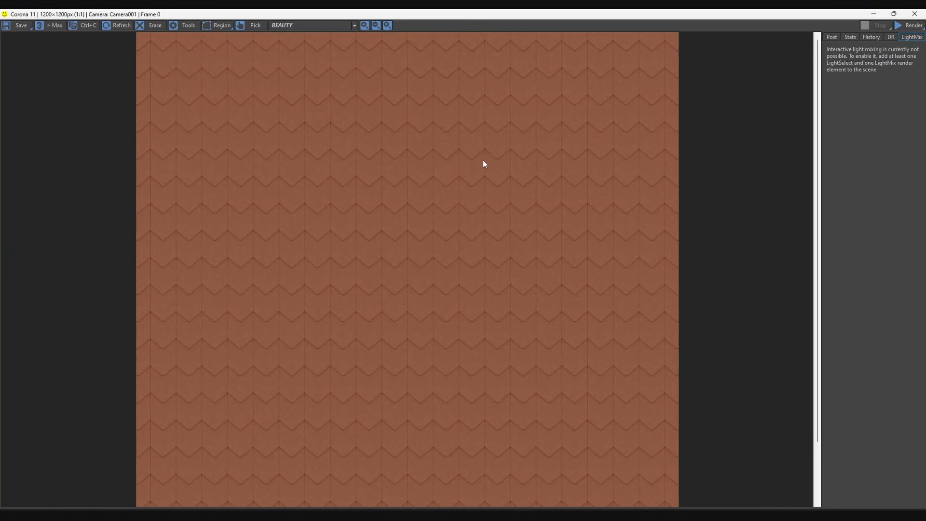
Show the CGeometry_ZDepth pass in the frame buffer and examine the depth gradients and edges across the tile rows
{"action": "left_click", "coordinate": [308, 25]}
{"action": "left_click", "coordinate": [311, 60]}
{"action": "scroll", "coordinate": [410, 200], "scroll_direction": "up", "scroll_amount": 1}
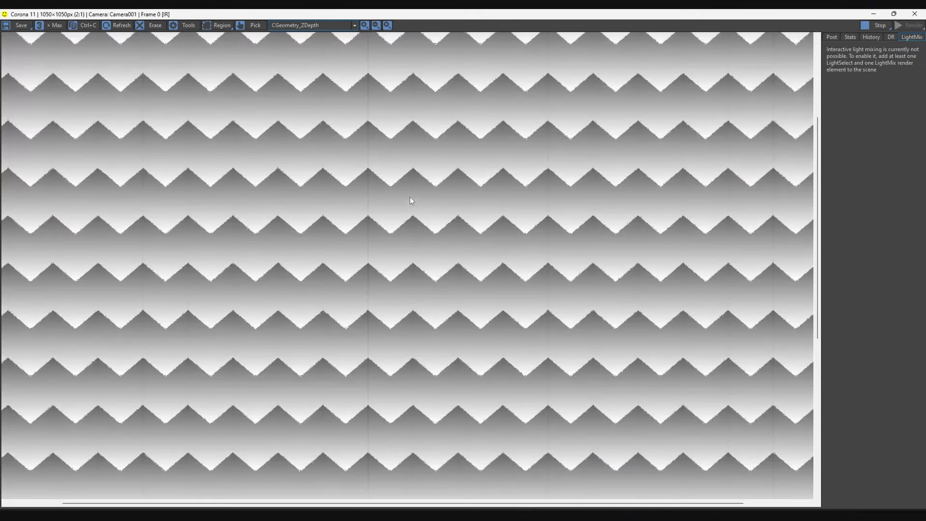
{"action": "scroll", "coordinate": [409, 197], "scroll_direction": "up", "scroll_amount": 3}
{"action": "scroll", "coordinate": [409, 197], "scroll_direction": "down", "scroll_amount": 5}
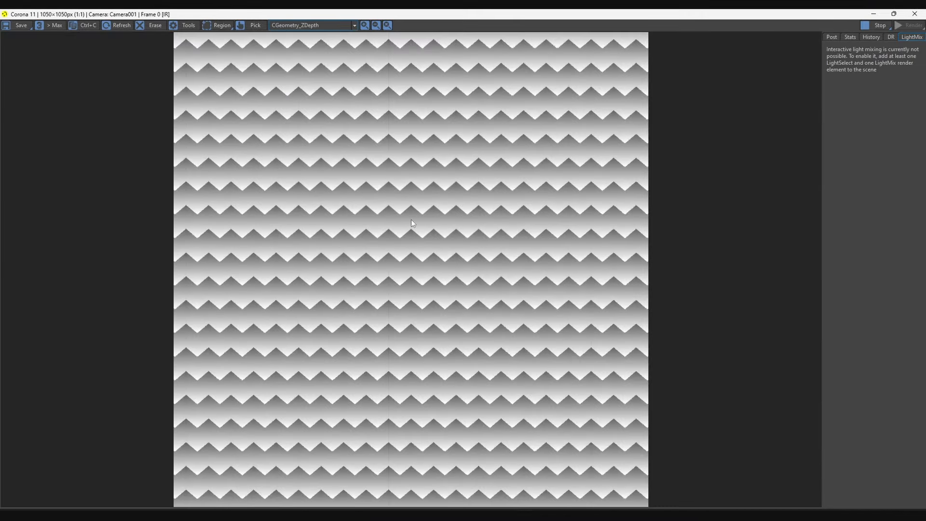
{"action": "scroll", "coordinate": [408, 330], "scroll_direction": "up", "scroll_amount": 3}
{"action": "middle_click_drag", "start_coordinate": [415, 347], "coordinate": [424, 240]}
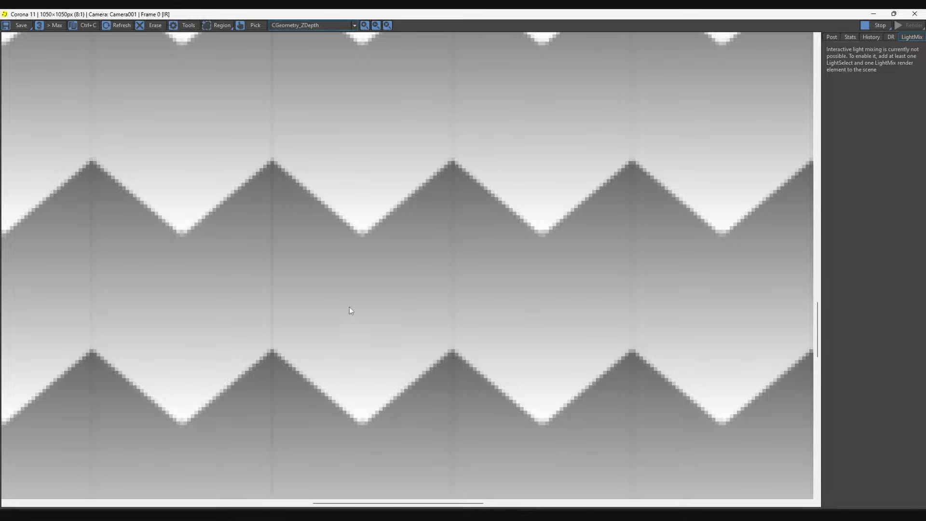
{"action": "scroll", "coordinate": [349, 308], "scroll_direction": "down", "scroll_amount": 3}
{"action": "scroll", "coordinate": [352, 313], "scroll_direction": "up", "scroll_amount": 1}
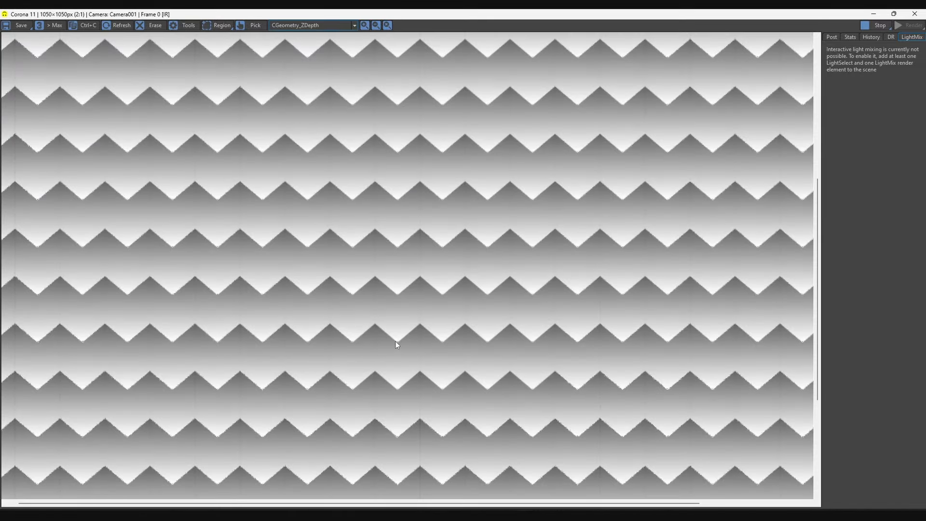
{"action": "scroll", "coordinate": [395, 340], "scroll_direction": "down", "scroll_amount": 1}
{"action": "scroll", "coordinate": [391, 384], "scroll_direction": "up", "scroll_amount": 1}
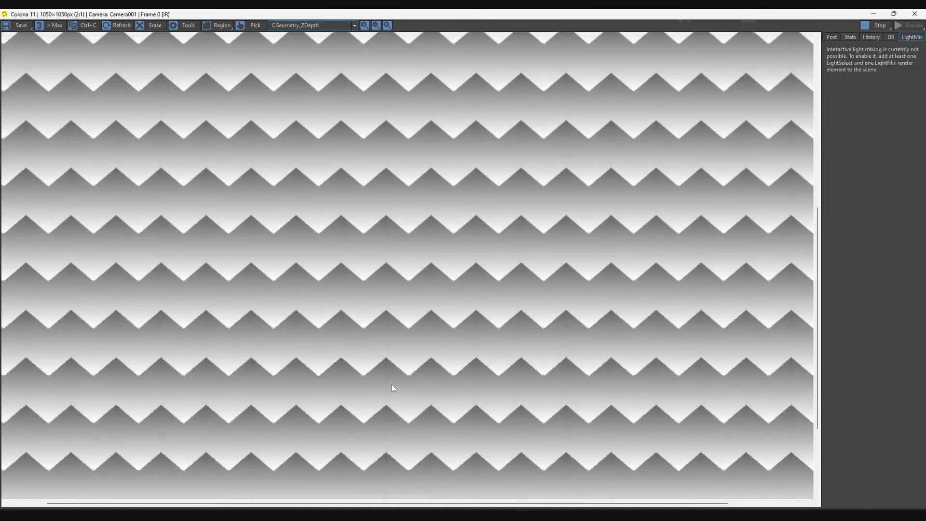
{"action": "scroll", "coordinate": [390, 352], "scroll_direction": "up", "scroll_amount": 2}
{"action": "scroll", "coordinate": [380, 322], "scroll_direction": "down", "scroll_amount": 2}
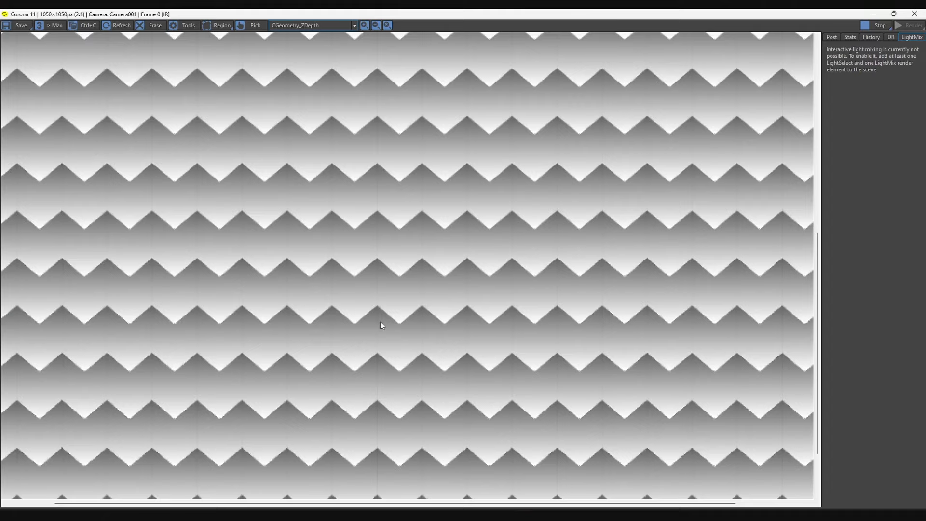
{"action": "scroll", "coordinate": [384, 334], "scroll_direction": "down", "scroll_amount": 1}
{"action": "scroll", "coordinate": [386, 334], "scroll_direction": "up", "scroll_amount": 2}
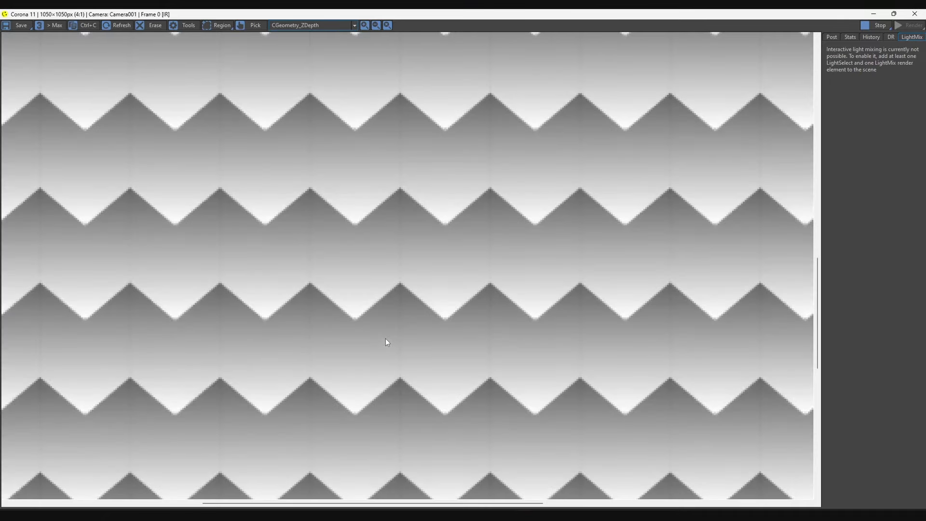
{"action": "scroll", "coordinate": [386, 341], "scroll_direction": "down", "scroll_amount": 2}
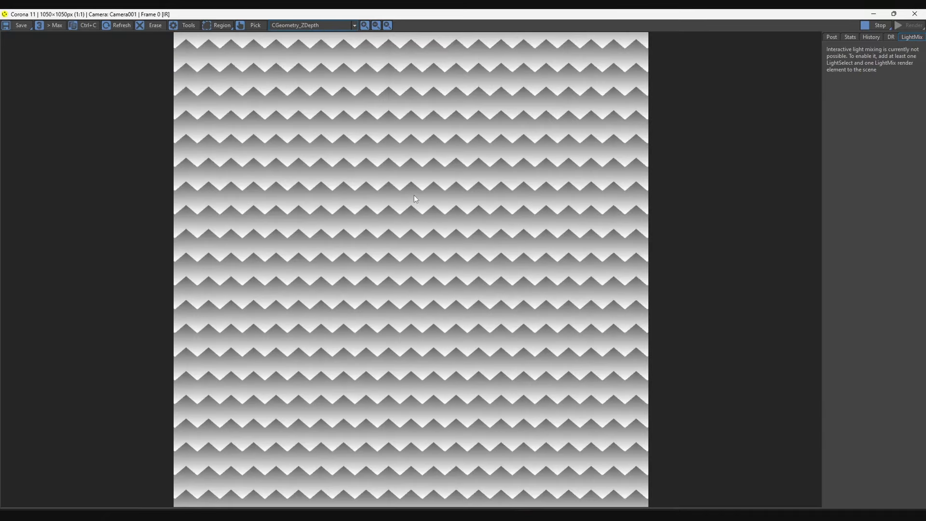
{"action": "scroll", "coordinate": [419, 202], "scroll_direction": "up", "scroll_amount": 2}
{"action": "scroll", "coordinate": [374, 141], "scroll_direction": "down", "scroll_amount": 1}
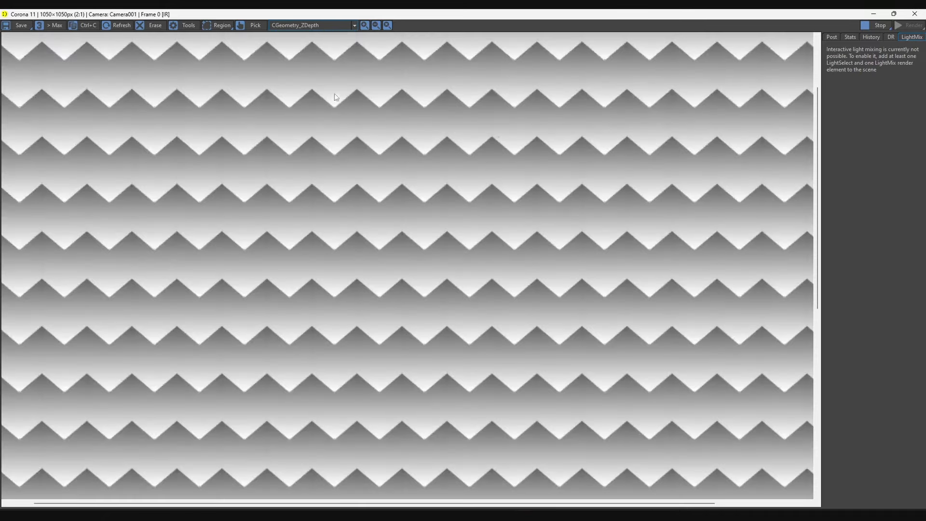
Show the CGeometry_NormalsGeometry pass in the frame buffer and examine the tile edges and seams
{"action": "left_click", "coordinate": [310, 30]}
{"action": "left_click", "coordinate": [309, 51]}
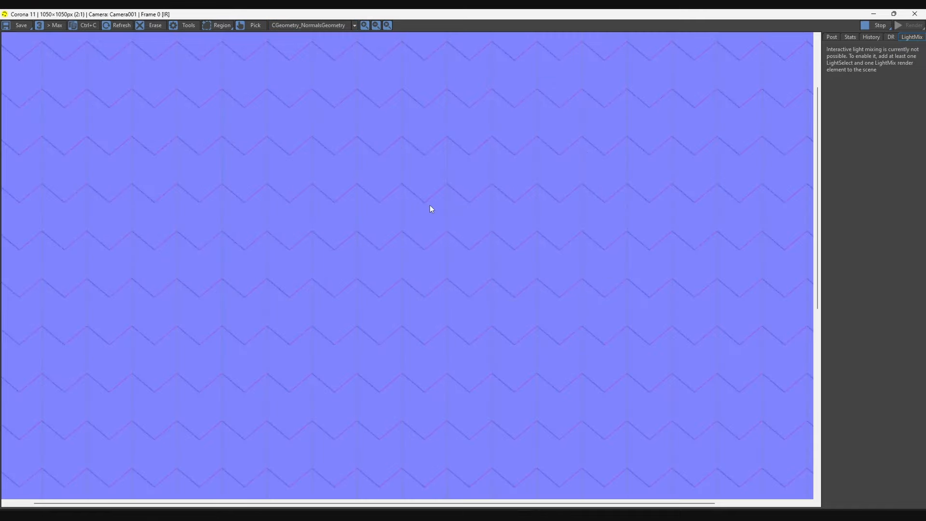
{"action": "scroll", "coordinate": [430, 207], "scroll_direction": "down", "scroll_amount": 1}
{"action": "scroll", "coordinate": [413, 348], "scroll_direction": "up", "scroll_amount": 2}
{"action": "scroll", "coordinate": [405, 347], "scroll_direction": "down", "scroll_amount": 2}
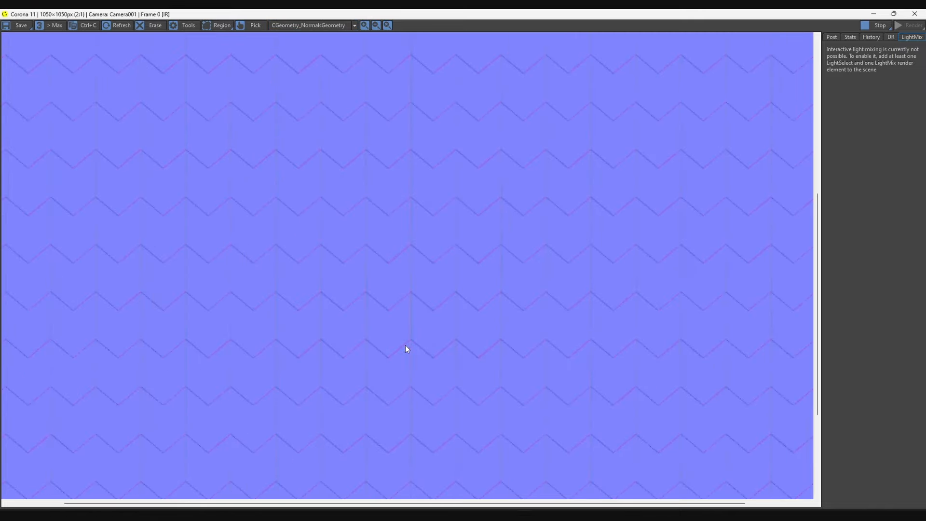
{"action": "scroll", "coordinate": [415, 398], "scroll_direction": "up", "scroll_amount": 1}
{"action": "scroll", "coordinate": [396, 390], "scroll_direction": "down", "scroll_amount": 1}
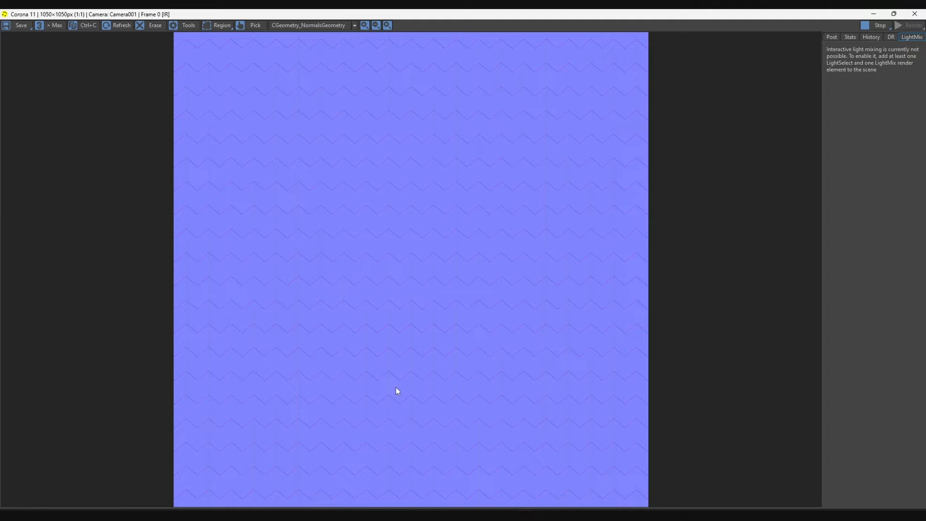
{"action": "scroll", "coordinate": [396, 386], "scroll_direction": "up", "scroll_amount": 1}
{"action": "left_click", "coordinate": [316, 25]}
{"action": "left_click", "coordinate": [319, 52]}
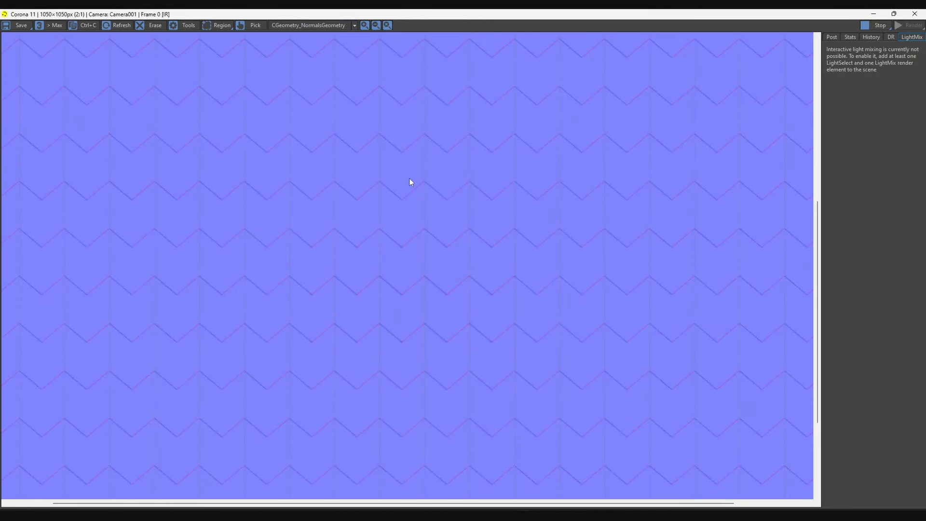
Shrink the frame buffer window and add the CGeometry_NormalsShading render element
{"action": "double_click", "coordinate": [572, 13]}
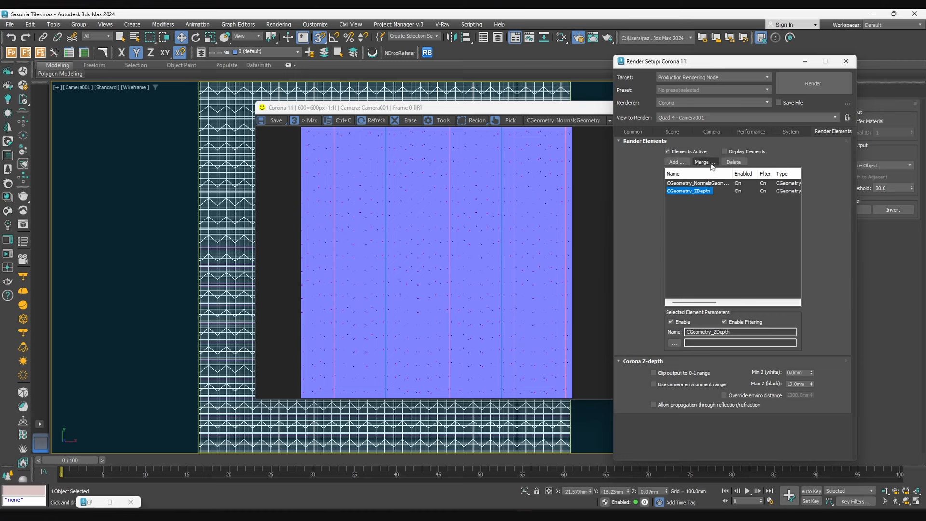
{"action": "left_click", "coordinate": [684, 161]}
{"action": "left_click", "coordinate": [722, 241]}
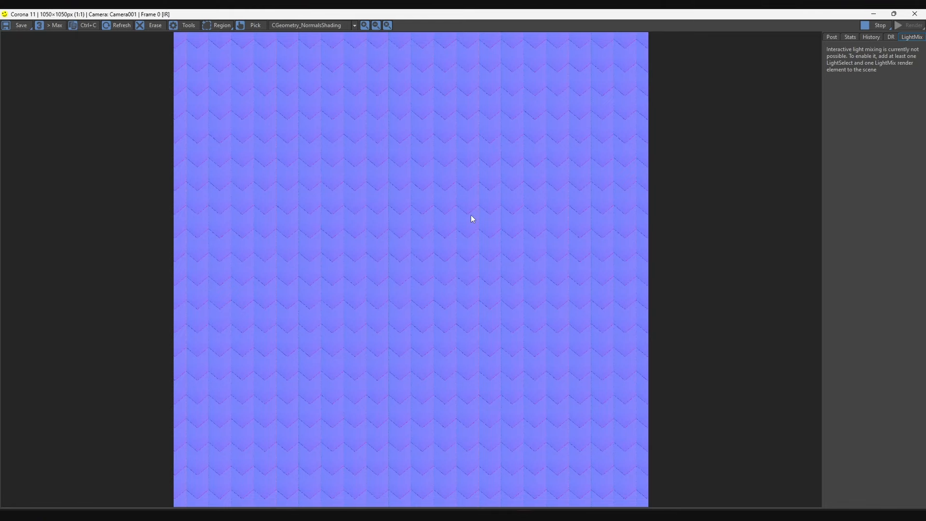
Compare the tile surfaces and edges in the CGeometry_NormalsShading pass with the CGeometry_NormalsGeometry pass
{"action": "scroll", "coordinate": [470, 219], "scroll_direction": "up", "scroll_amount": 2}
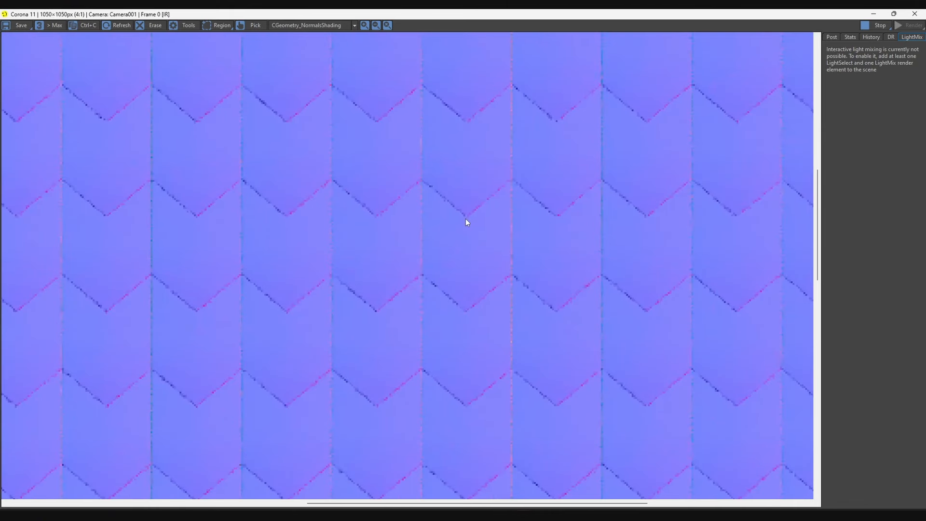
{"action": "scroll", "coordinate": [481, 245], "scroll_direction": "down", "scroll_amount": 1}
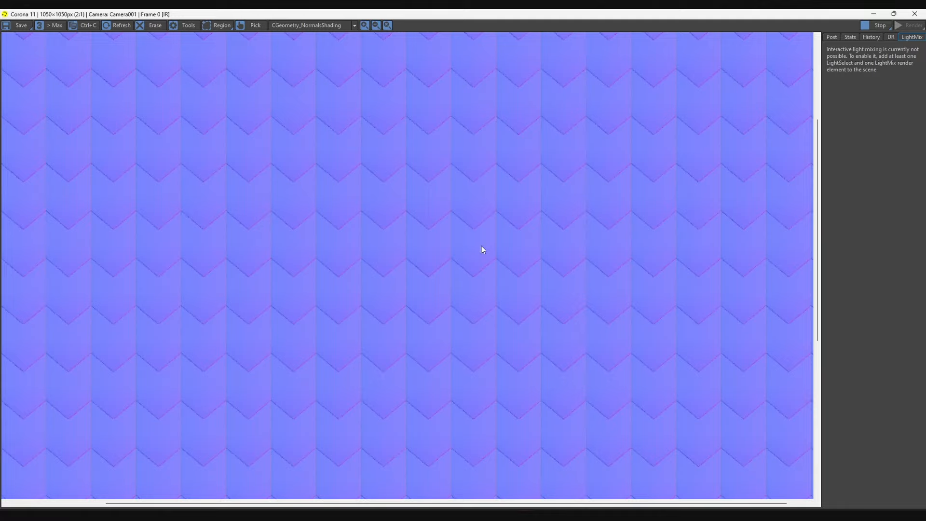
{"action": "scroll", "coordinate": [481, 245], "scroll_direction": "down", "scroll_amount": 1}
{"action": "left_click", "coordinate": [319, 25]}
{"action": "left_click", "coordinate": [322, 52]}
{"action": "scroll", "coordinate": [512, 259], "scroll_direction": "up", "scroll_amount": 2}
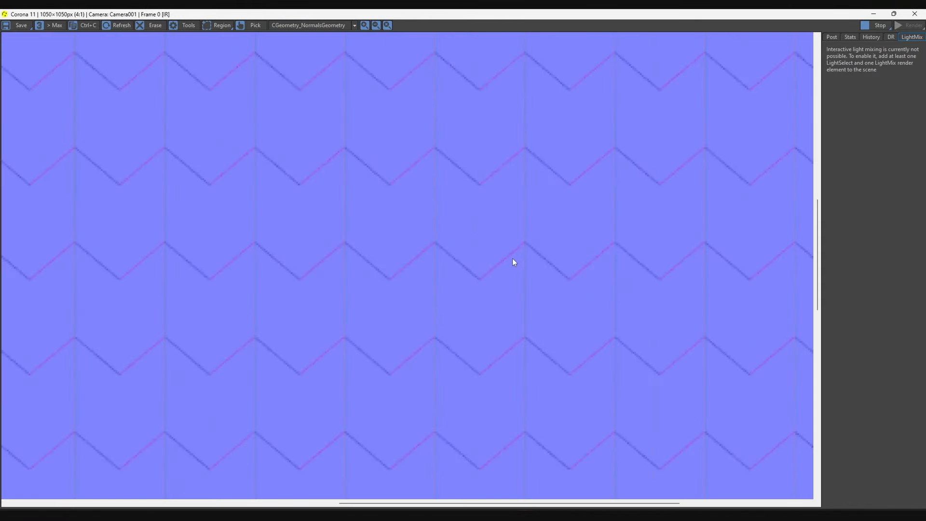
{"action": "scroll", "coordinate": [511, 259], "scroll_direction": "down", "scroll_amount": 1}
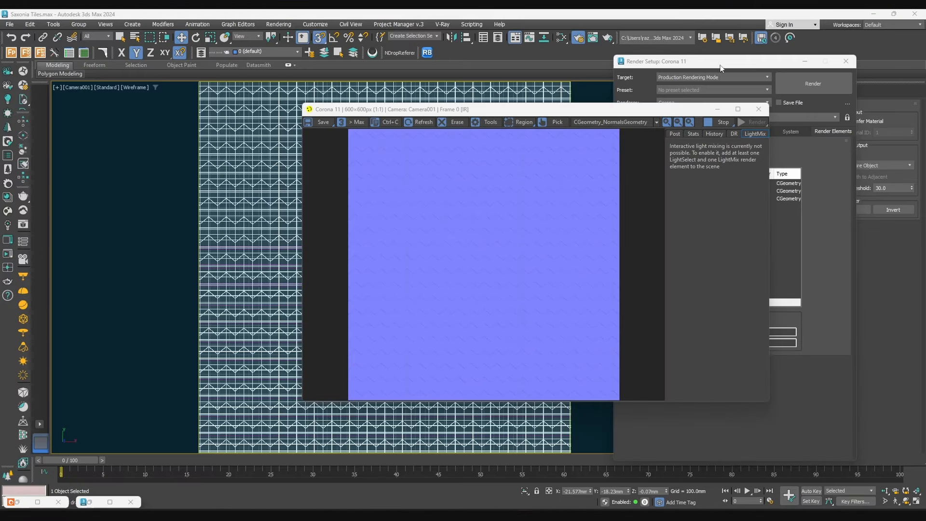
Add the CGeometry_NormalsDotProduct render element
{"action": "left_click", "coordinate": [721, 68]}
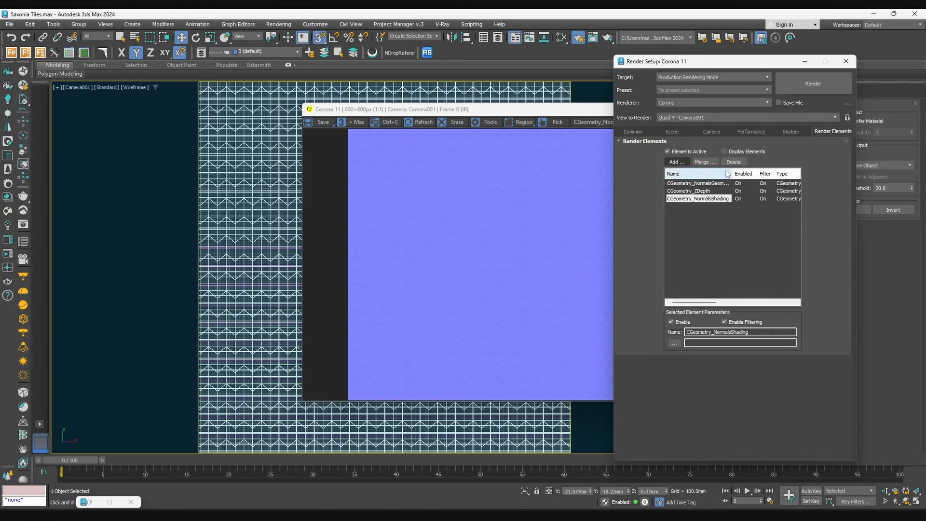
{"action": "left_click", "coordinate": [675, 163]}
{"action": "left_click", "coordinate": [723, 229]}
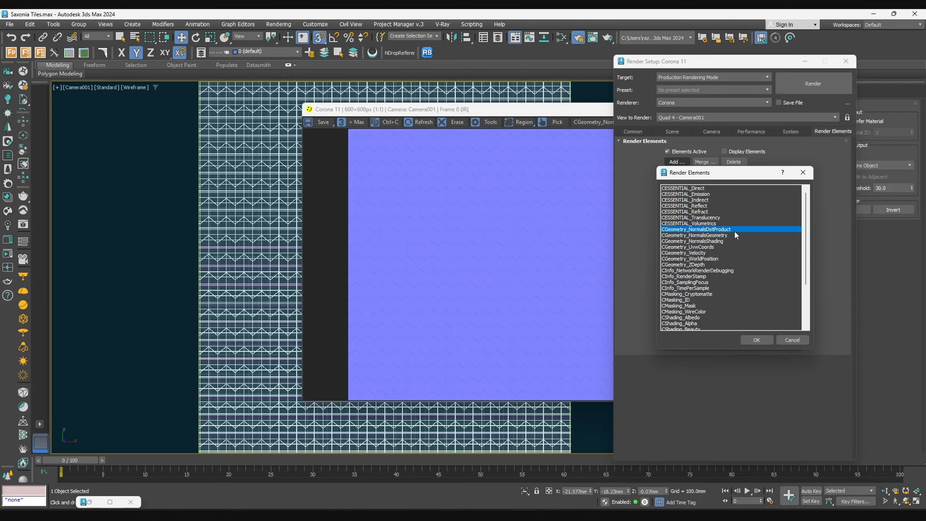
{"action": "left_click", "coordinate": [757, 341]}
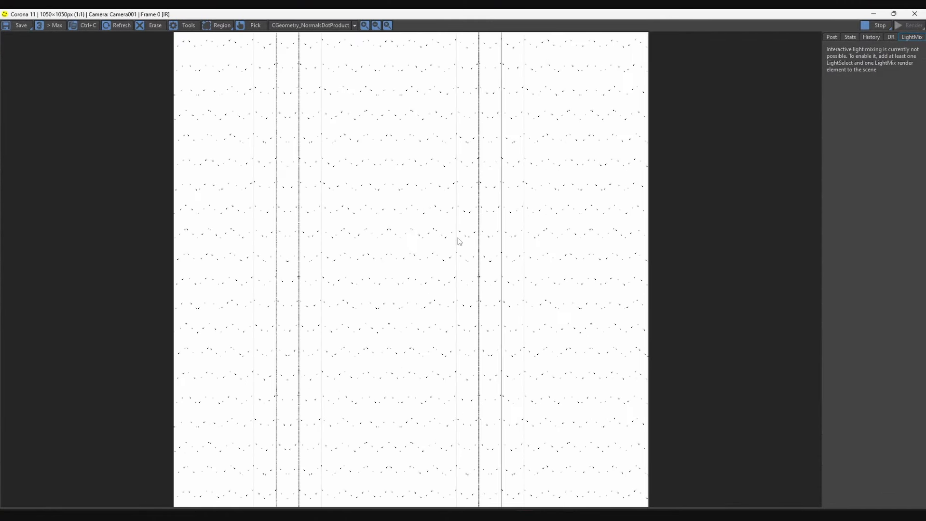
Examine the tile edges and vertical seams in the CGeometry_NormalsDotProduct pass
{"action": "scroll", "coordinate": [500, 262], "scroll_direction": "up", "scroll_amount": 2}
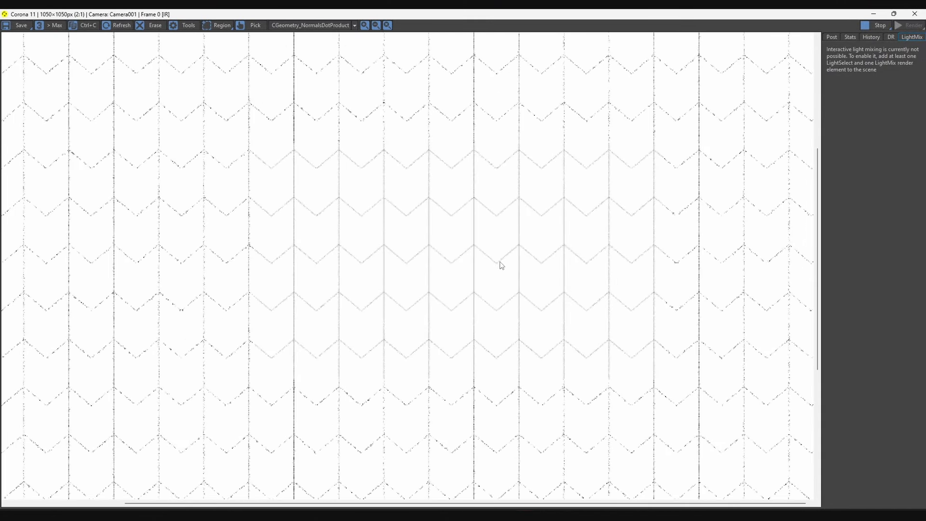
{"action": "scroll", "coordinate": [376, 376], "scroll_direction": "down", "scroll_amount": 2}
{"action": "scroll", "coordinate": [378, 383], "scroll_direction": "up", "scroll_amount": 2}
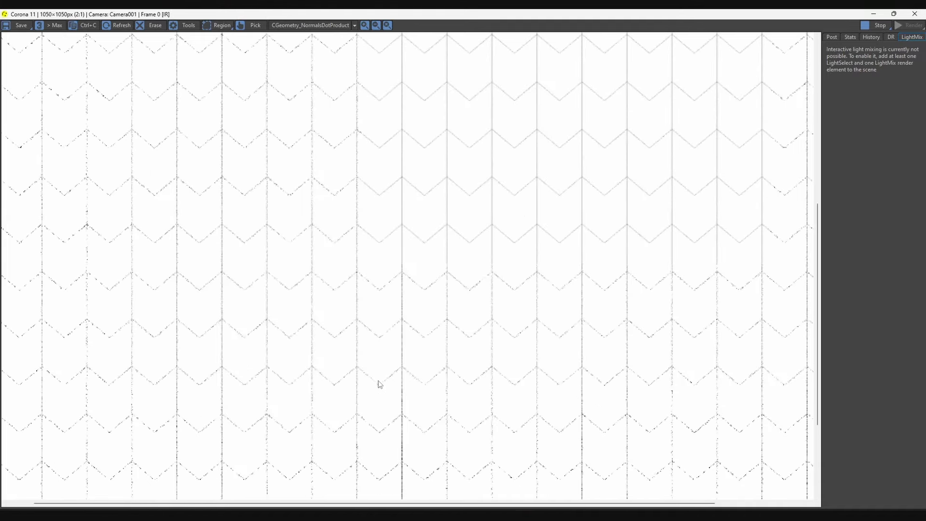
{"action": "scroll", "coordinate": [378, 384], "scroll_direction": "down", "scroll_amount": 1}
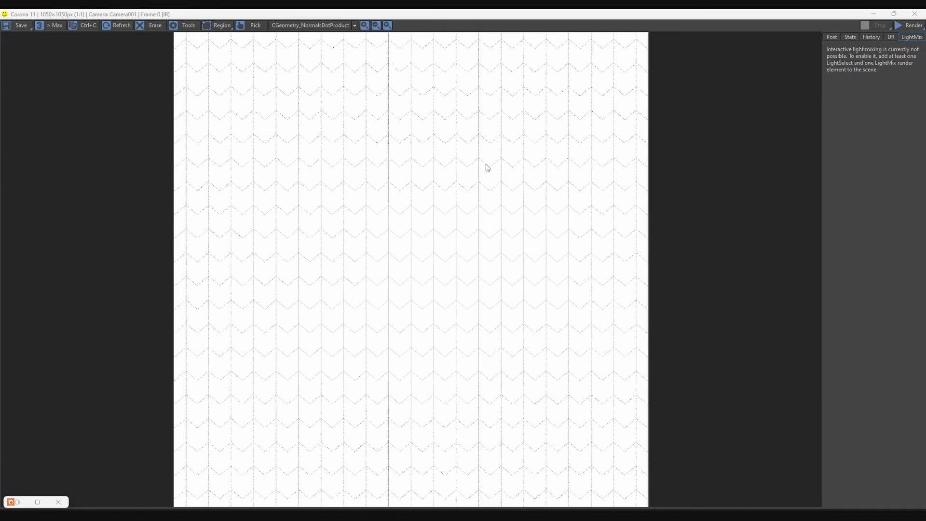
{"action": "left_click", "coordinate": [305, 25]}
{"action": "left_click", "coordinate": [305, 27]}
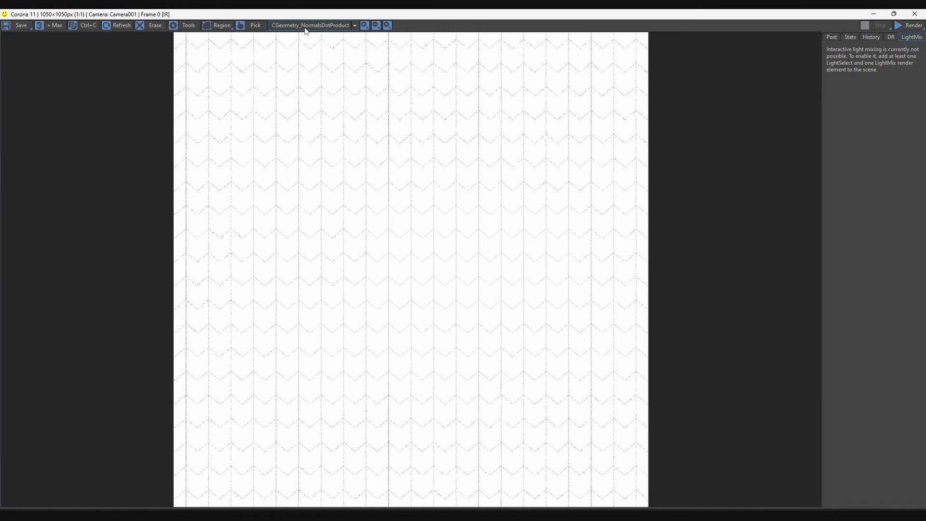
Minimize the frame buffer and add the CShading_SourceColor render element
{"action": "left_click", "coordinate": [873, 13]}
{"action": "left_click", "coordinate": [674, 162]}
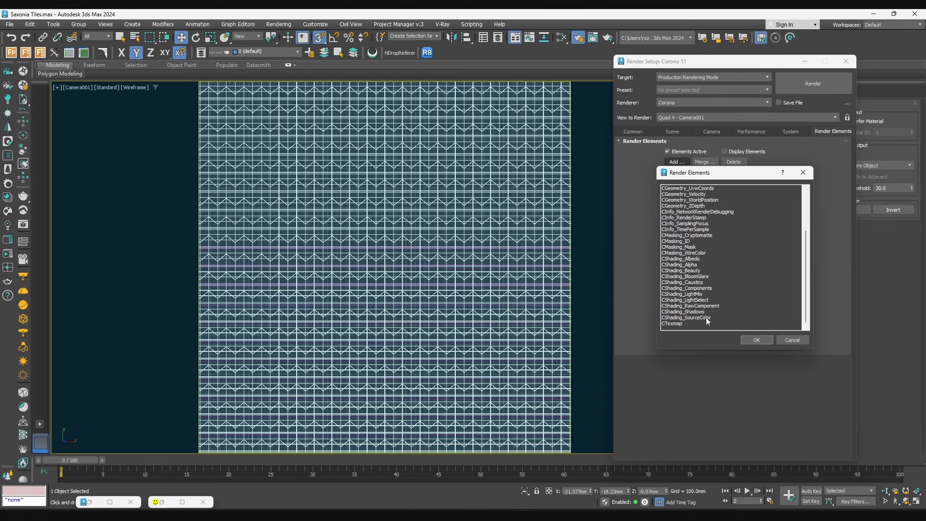
{"action": "left_click", "coordinate": [699, 320]}
{"action": "left_click", "coordinate": [757, 341]}
Show the CShading_SourceColor pass in the maximized frame buffer and examine the flat tile colour
{"action": "left_click", "coordinate": [182, 502]}
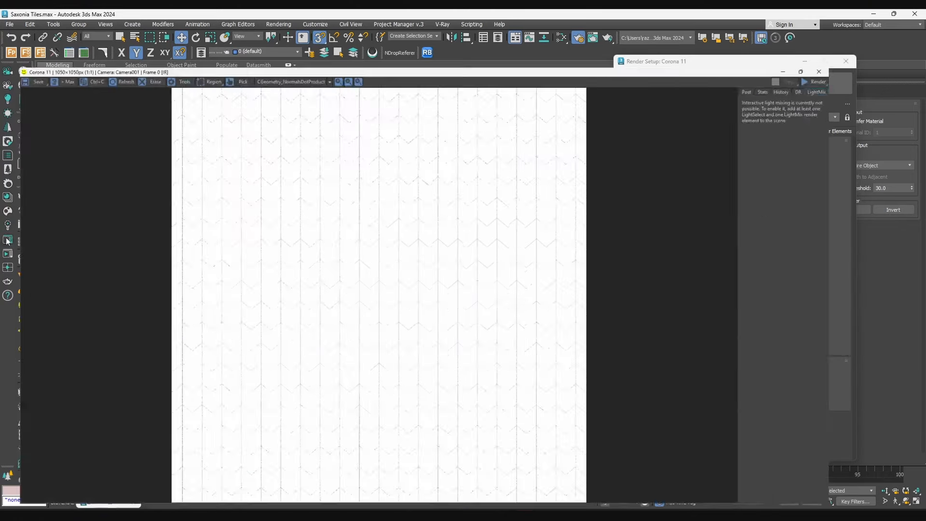
{"action": "left_click", "coordinate": [908, 38]}
{"action": "left_click", "coordinate": [340, 26]}
{"action": "left_click", "coordinate": [313, 85]}
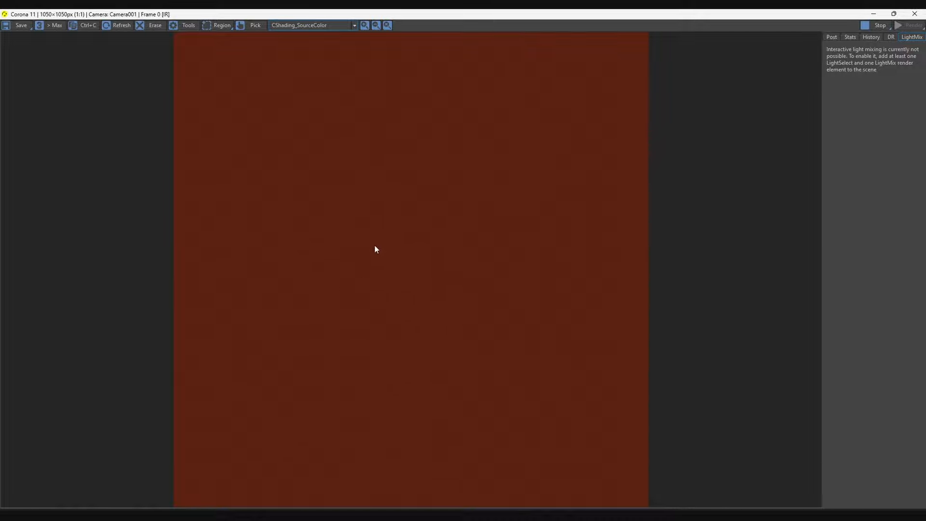
{"action": "scroll", "coordinate": [281, 273], "scroll_direction": "up", "scroll_amount": 1}
{"action": "scroll", "coordinate": [281, 273], "scroll_direction": "down", "scroll_amount": 1}
{"action": "scroll", "coordinate": [430, 242], "scroll_direction": "up", "scroll_amount": 1}
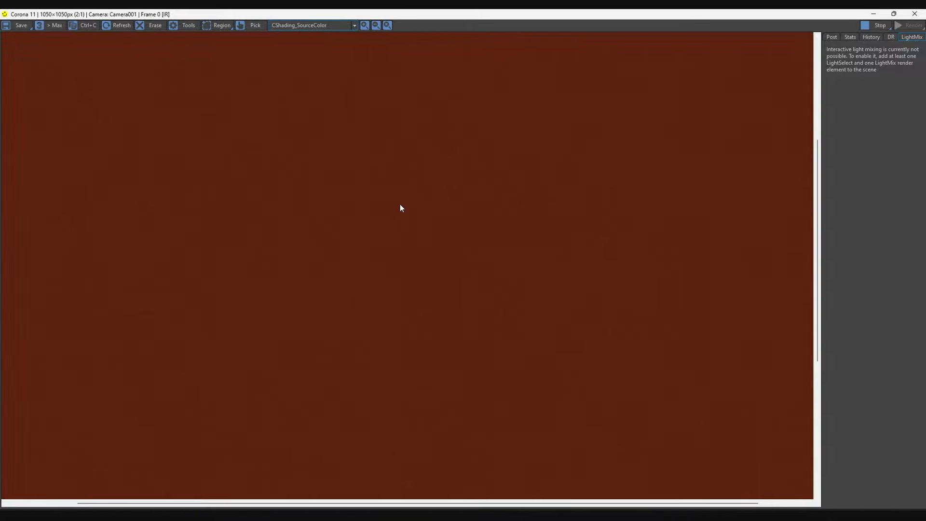
{"action": "scroll", "coordinate": [400, 208], "scroll_direction": "down", "scroll_amount": 1}
{"action": "scroll", "coordinate": [403, 219], "scroll_direction": "up", "scroll_amount": 1}
Compare the tile colour and edge shading in the BEAUTY pass with the CShading_SourceColor pass
{"action": "left_click", "coordinate": [321, 25]}
{"action": "left_click", "coordinate": [310, 34]}
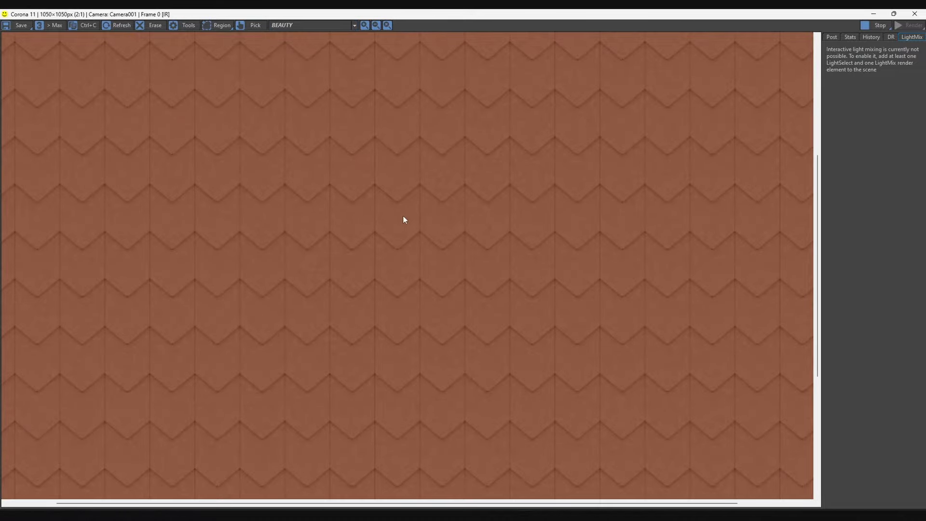
{"action": "scroll", "coordinate": [416, 218], "scroll_direction": "up", "scroll_amount": 2}
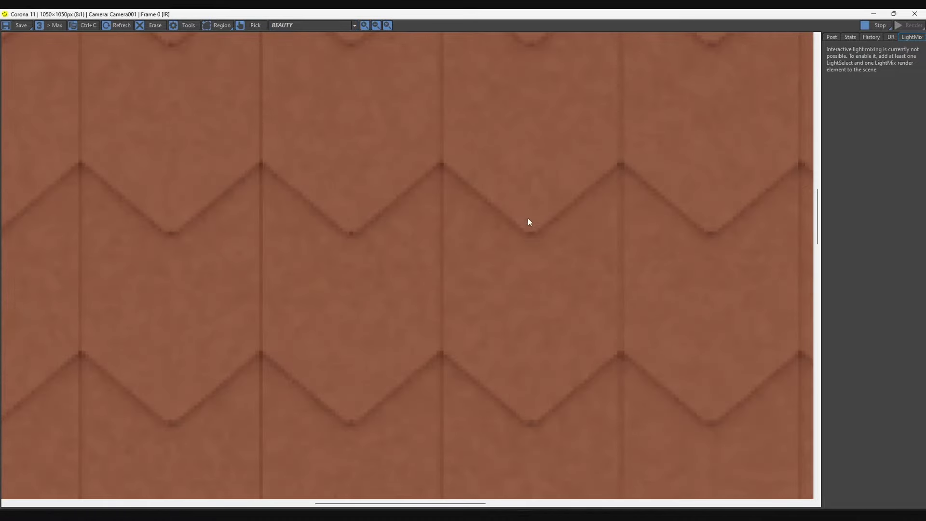
{"action": "left_click", "coordinate": [333, 25]}
{"action": "left_click", "coordinate": [305, 68]}
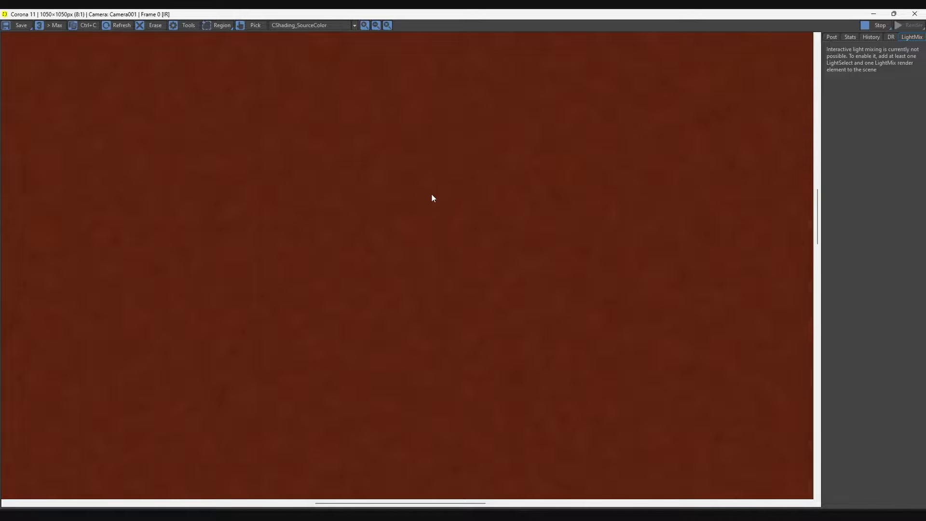
{"action": "scroll", "coordinate": [424, 212], "scroll_direction": "down", "scroll_amount": 1}
{"action": "scroll", "coordinate": [424, 214], "scroll_direction": "down", "scroll_amount": 1}
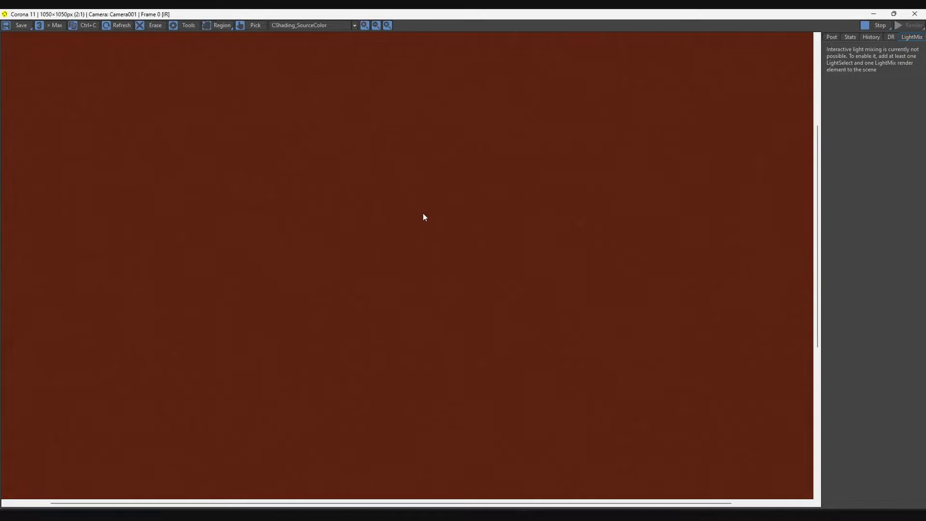
{"action": "scroll", "coordinate": [423, 222], "scroll_direction": "up", "scroll_amount": 2}
{"action": "scroll", "coordinate": [453, 205], "scroll_direction": "down", "scroll_amount": 1}
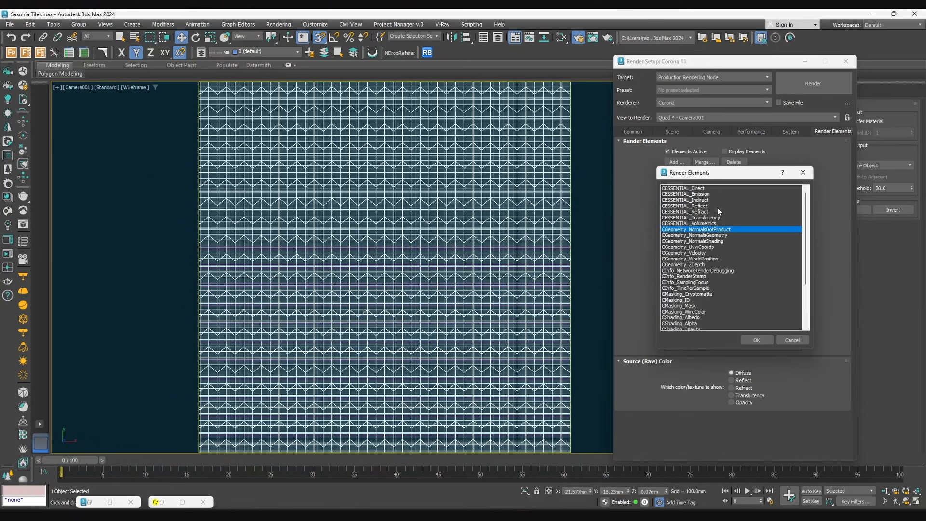
Try the Reflect source for the CShading_SourceColor element and inspect its pass in the frame buffer
{"action": "left_click", "coordinate": [716, 206]}
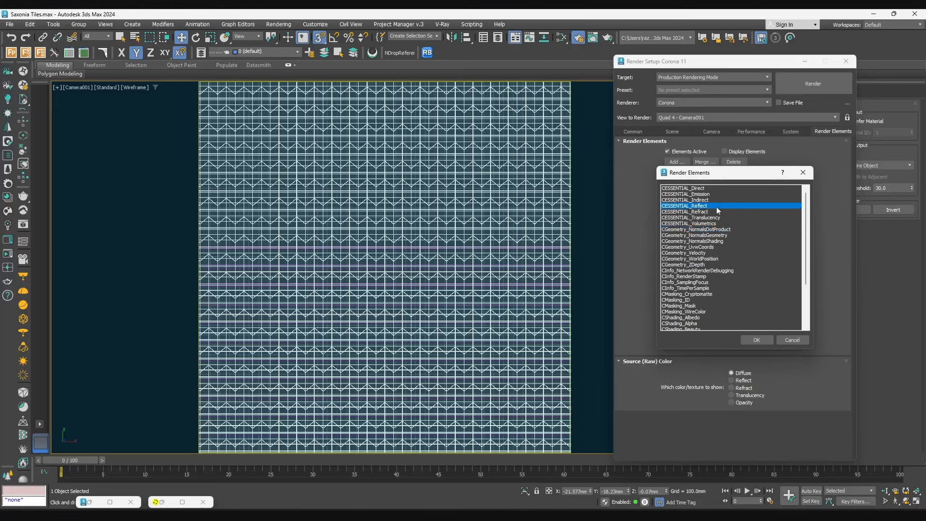
{"action": "left_click", "coordinate": [791, 340]}
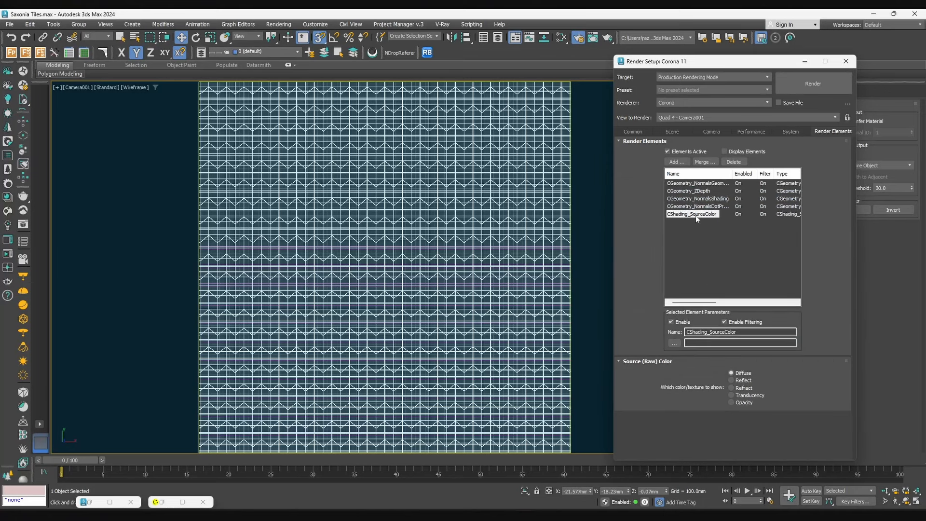
{"action": "left_click", "coordinate": [740, 381]}
{"action": "left_click", "coordinate": [182, 502]}
{"action": "scroll", "coordinate": [466, 235], "scroll_direction": "down", "scroll_amount": 1}
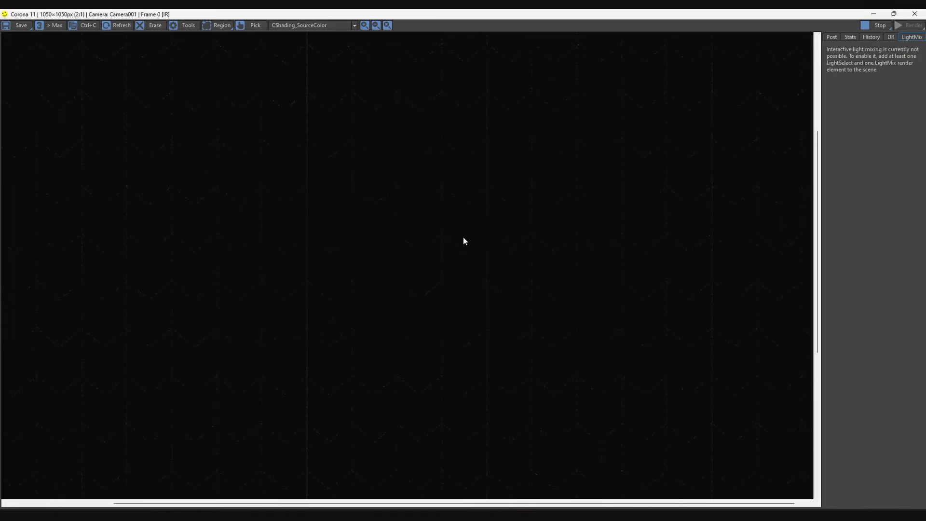
{"action": "scroll", "coordinate": [470, 280], "scroll_direction": "up", "scroll_amount": 1}
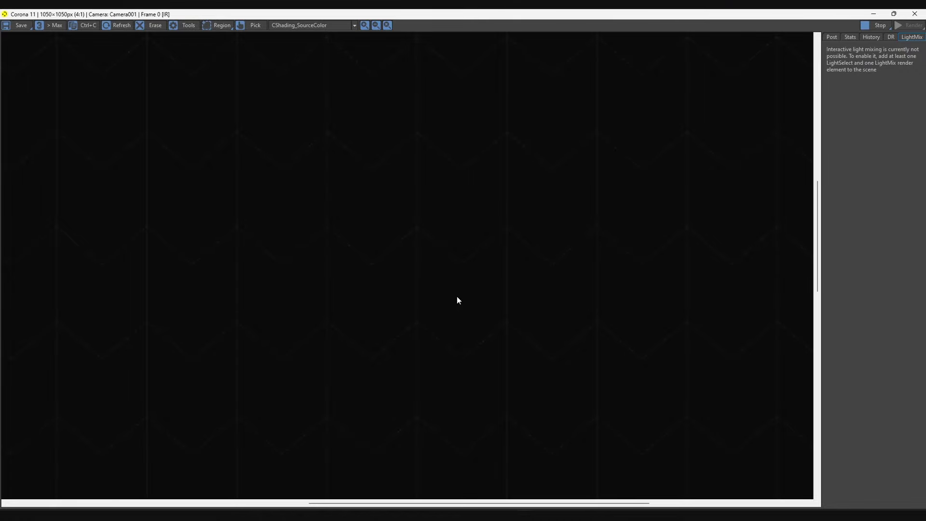
{"action": "scroll", "coordinate": [457, 295], "scroll_direction": "down", "scroll_amount": 1}
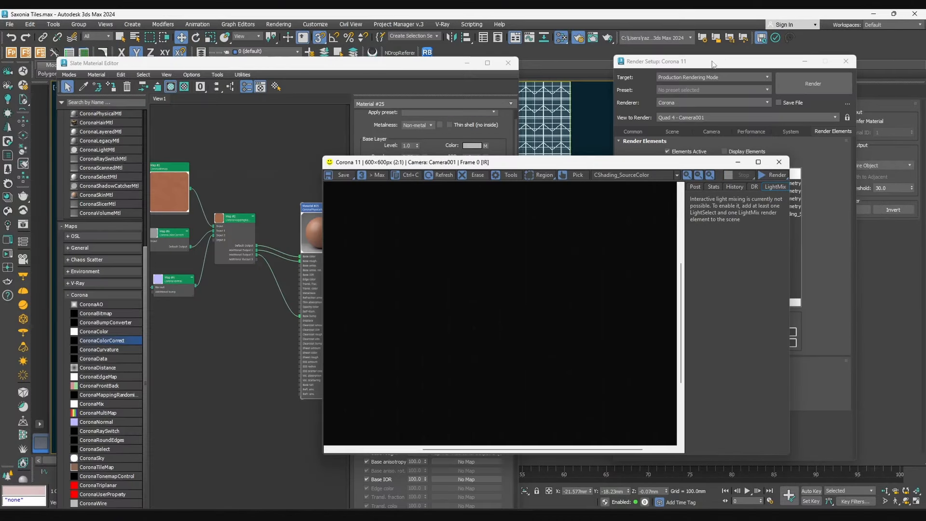
Set the CShading_SourceColor element back to Diffuse and add the CESSENTIAL_Reflect render element
{"action": "left_click", "coordinate": [742, 214]}
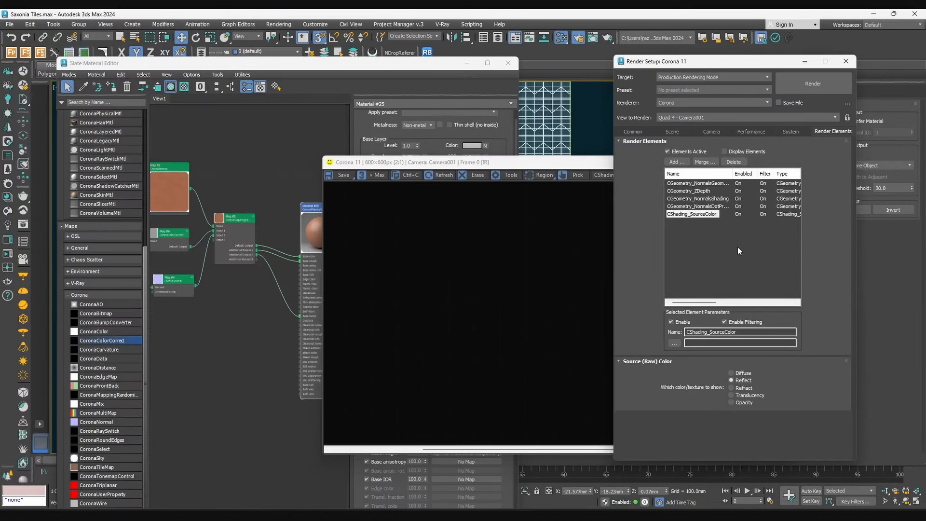
{"action": "left_click", "coordinate": [757, 372]}
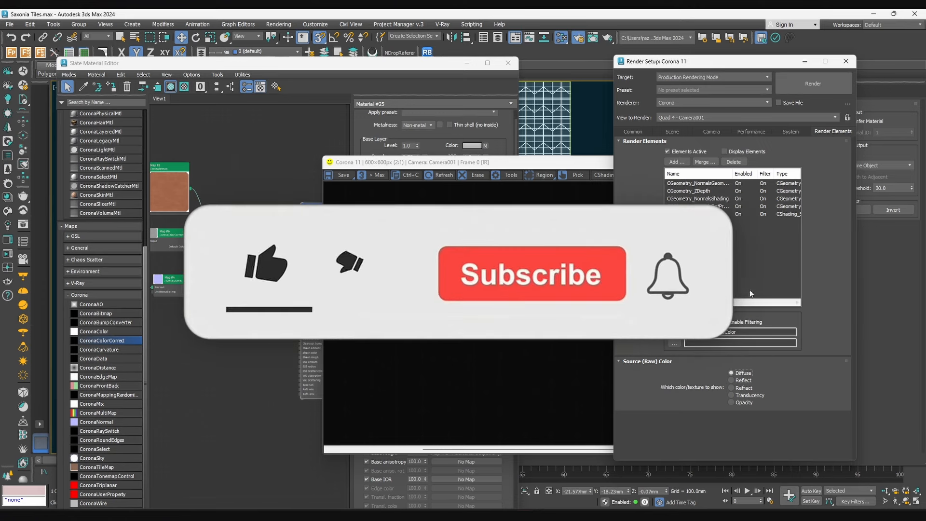
{"action": "left_click", "coordinate": [682, 162]}
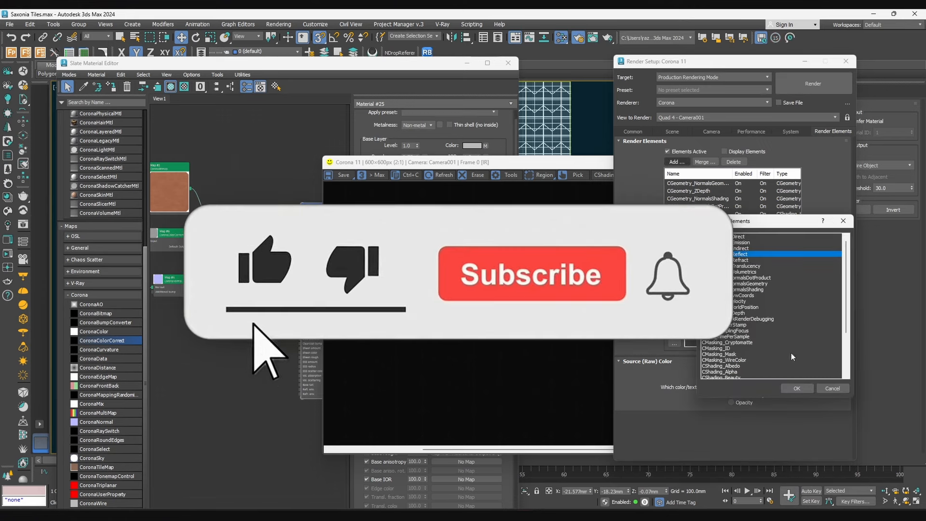
{"action": "left_click", "coordinate": [797, 388]}
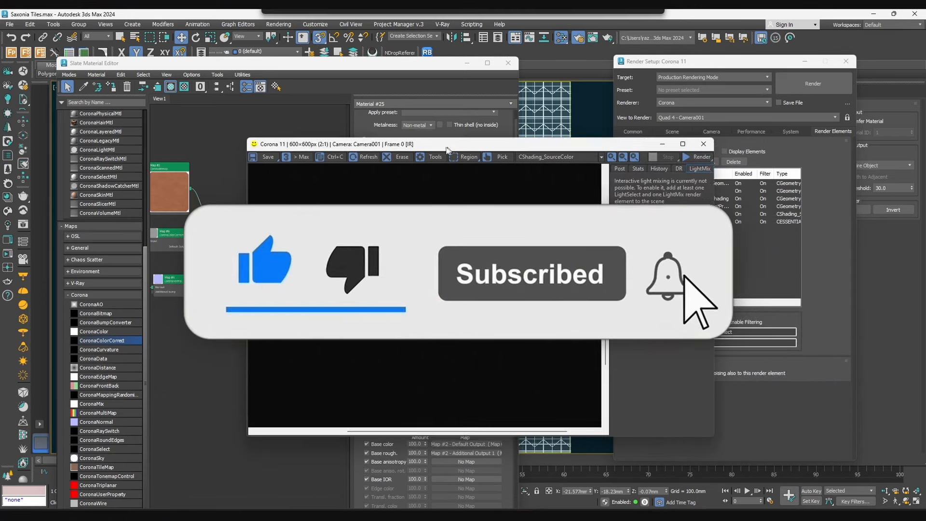
Show the CESSENTIAL_Reflect pass in the frame buffer and examine the reflections on the tiles
{"action": "left_click", "coordinate": [694, 153]}
{"action": "left_click", "coordinate": [557, 153]}
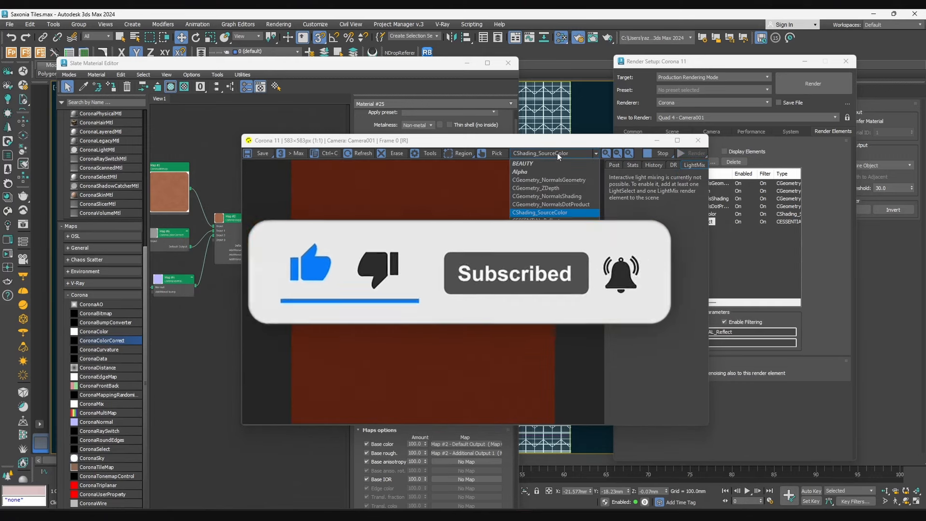
{"action": "left_click", "coordinate": [554, 220]}
{"action": "scroll", "coordinate": [493, 273], "scroll_direction": "up", "scroll_amount": 3}
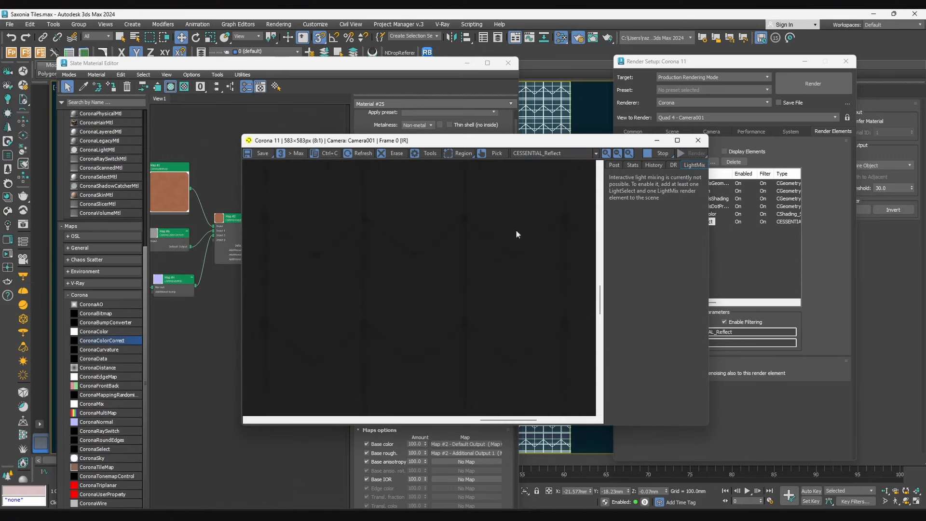
{"action": "scroll", "coordinate": [443, 294], "scroll_direction": "down", "scroll_amount": 2}
{"action": "scroll", "coordinate": [468, 283], "scroll_direction": "up", "scroll_amount": 2}
{"action": "scroll", "coordinate": [429, 306], "scroll_direction": "down", "scroll_amount": 4}
{"action": "scroll", "coordinate": [463, 348], "scroll_direction": "up", "scroll_amount": 4}
Delete the CESSENTIAL_Reflect render element
{"action": "left_click", "coordinate": [791, 158]}
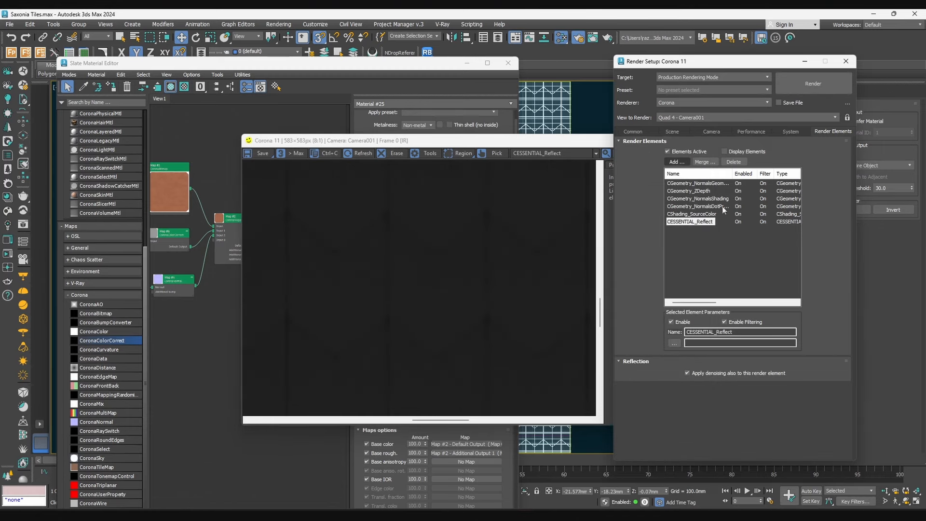
{"action": "left_click", "coordinate": [708, 223]}
{"action": "left_click", "coordinate": [732, 162]}
Add a second CShading_SourceColor render element with Reflect as the colour to show
{"action": "left_click", "coordinate": [675, 162]}
{"action": "scroll", "coordinate": [715, 264], "scroll_direction": "down", "scroll_amount": 5}
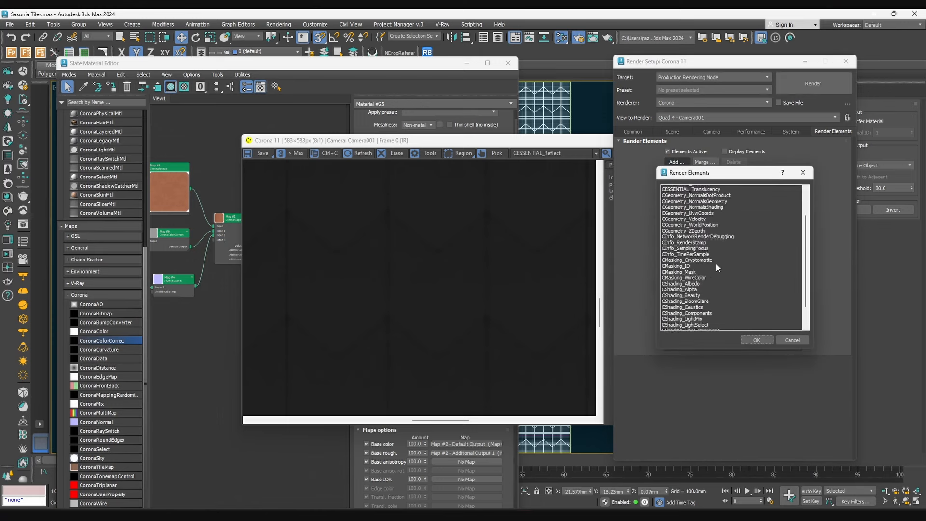
{"action": "left_click", "coordinate": [691, 317]}
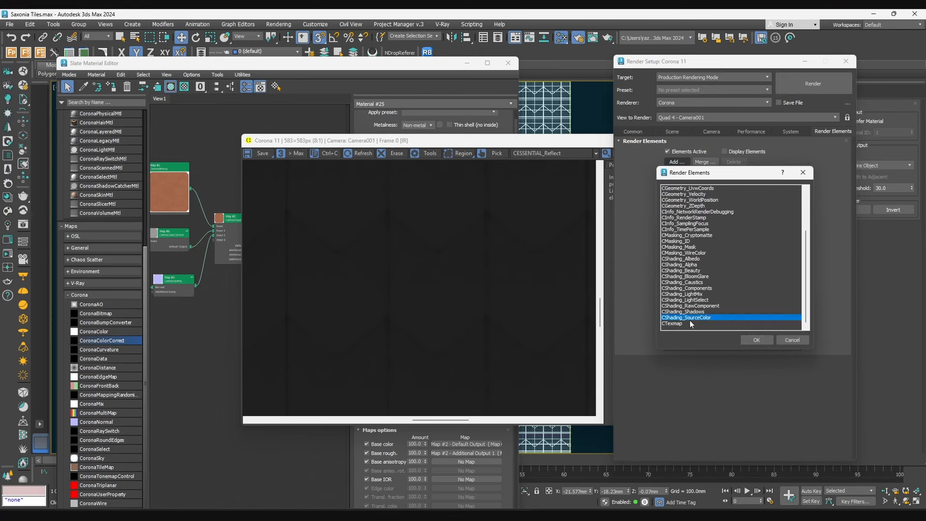
{"action": "left_click", "coordinate": [742, 339]}
{"action": "left_click", "coordinate": [742, 382]}
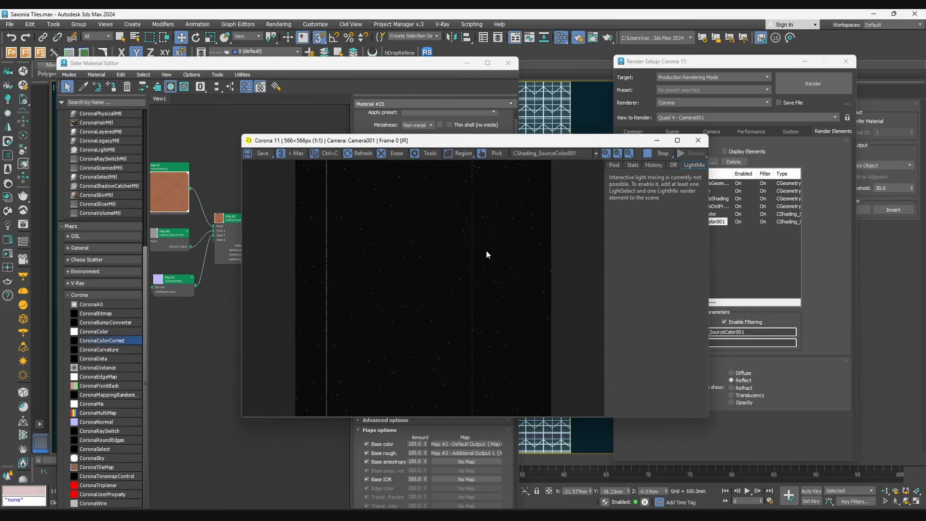
Review the CShading_SourceColor001 and CGeometry_NormalsDotProduct passes in the frame buffer, looking at the tile edges
{"action": "left_click", "coordinate": [569, 153]}
{"action": "left_click", "coordinate": [565, 220]}
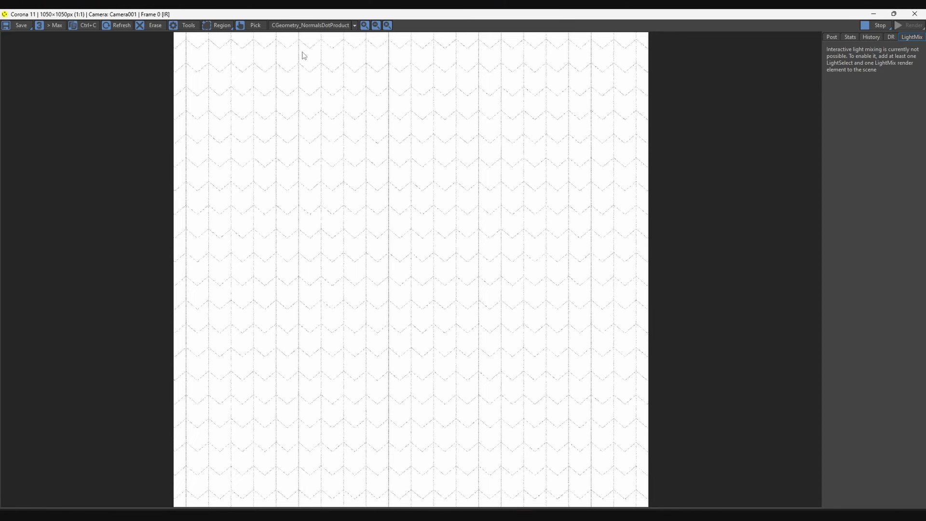
{"action": "scroll", "coordinate": [386, 219], "scroll_direction": "up", "scroll_amount": 1}
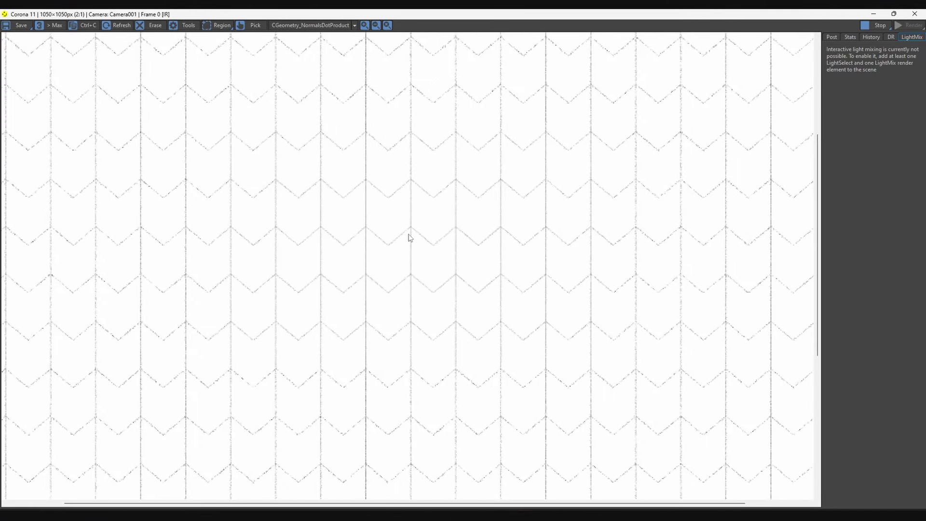
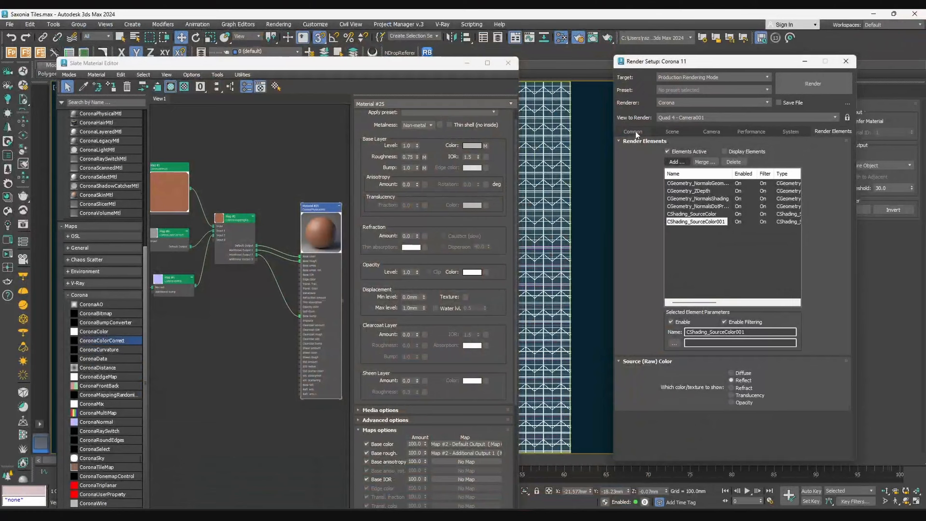
Set the render output size to 8000 × 8000 pixels and render the Camera001 view
{"action": "left_click", "coordinate": [635, 133]}
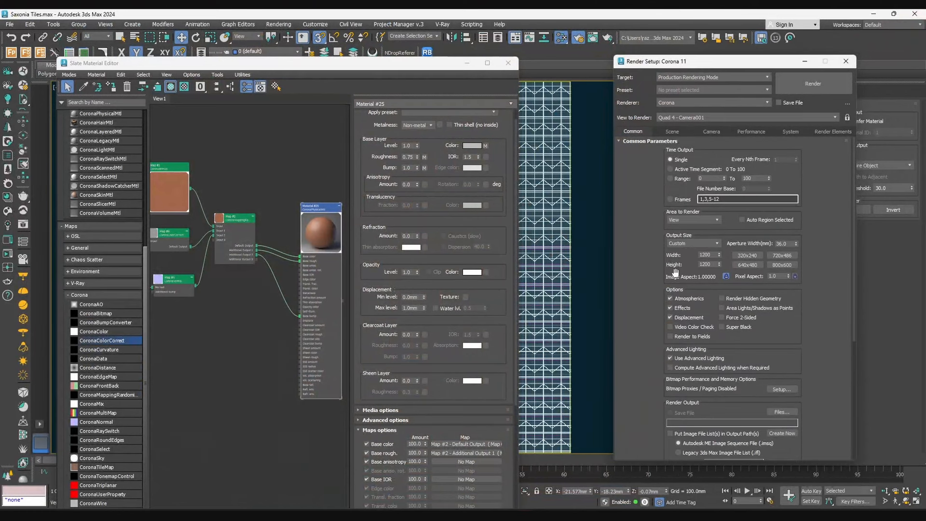
{"action": "double_click", "coordinate": [710, 254]}
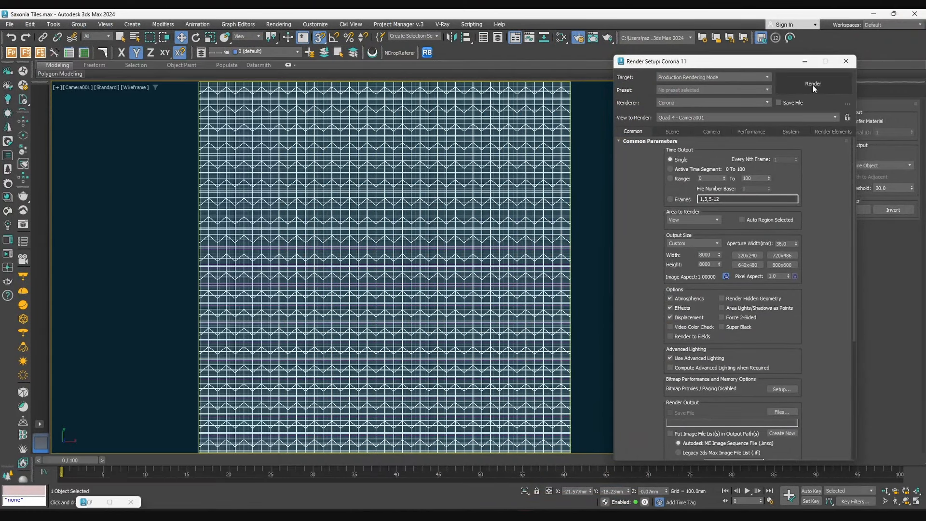
{"action": "left_click", "coordinate": [813, 84]}
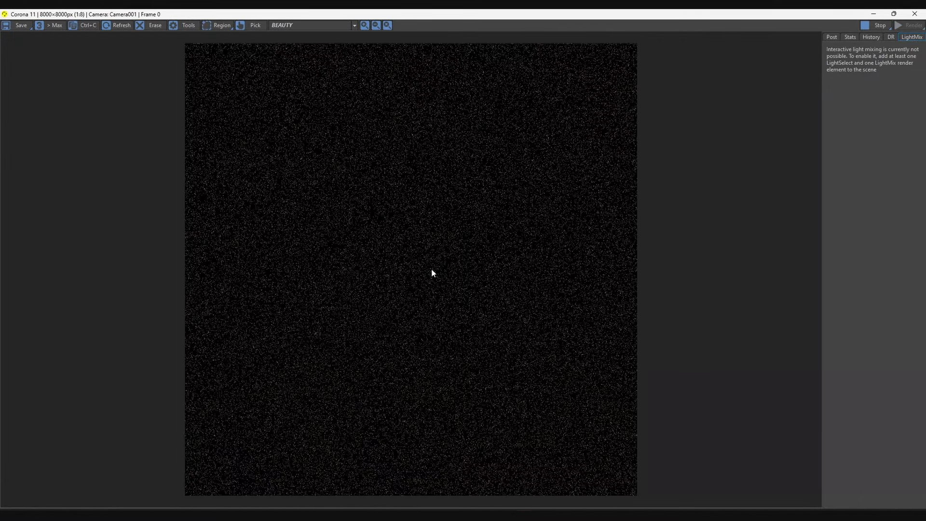
Check the render statistics and examine the tile tips and joints up close in the beauty pass
{"action": "left_click", "coordinate": [850, 38]}
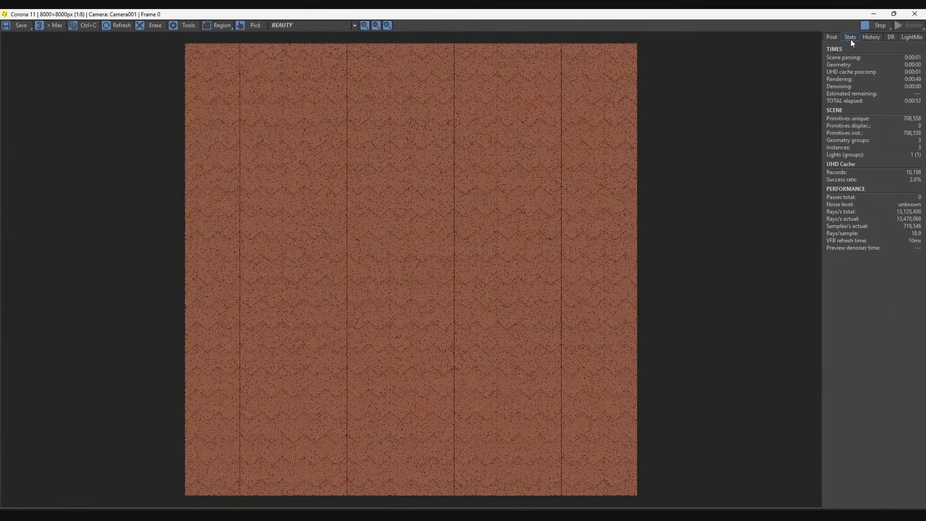
{"action": "scroll", "coordinate": [467, 305], "scroll_direction": "up", "scroll_amount": 4}
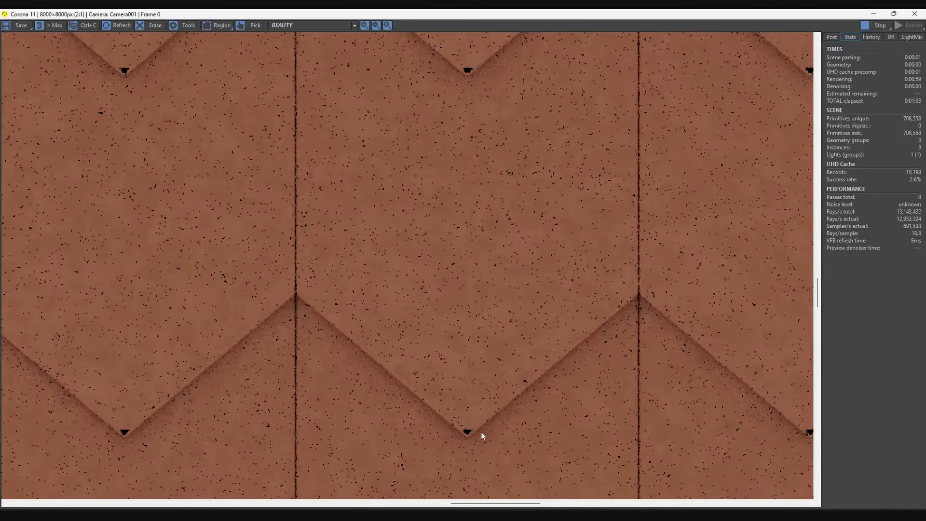
{"action": "middle_click_drag", "start_coordinate": [247, 419], "coordinate": [252, 419]}
{"action": "middle_click_drag", "start_coordinate": [108, 444], "coordinate": [142, 424]}
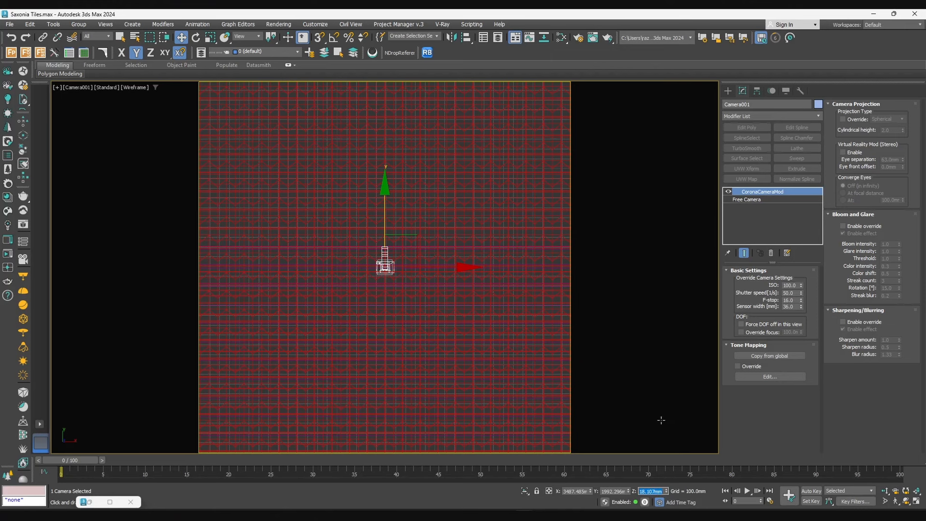
Set the Z position of Camera001 to 19 mm and render the tile view again
{"action": "type", "text": "19"}
{"action": "key", "text": "Return"}
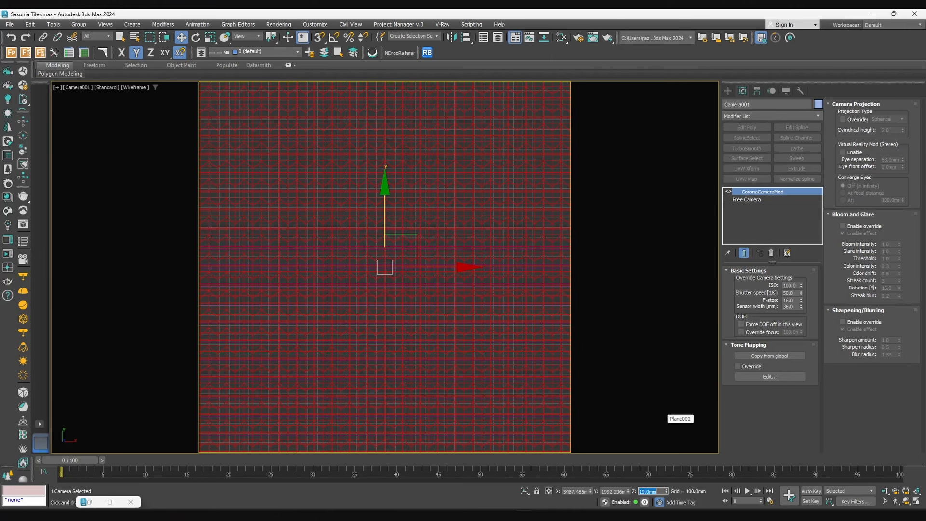
{"action": "right_click", "coordinate": [427, 306]}
{"action": "left_click", "coordinate": [439, 316]}
{"action": "left_click", "coordinate": [479, 222]}
{"action": "key", "text": "shift+q"}
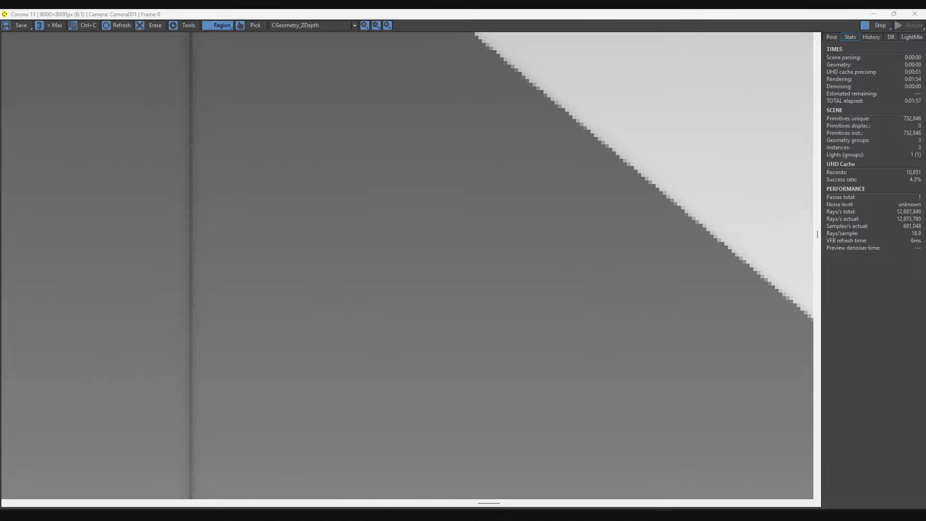
Examine the CGeometry_ZDepth pass of the new render, checking the gradient and edges of the tiles
{"action": "scroll", "coordinate": [364, 344], "scroll_direction": "down", "scroll_amount": 5}
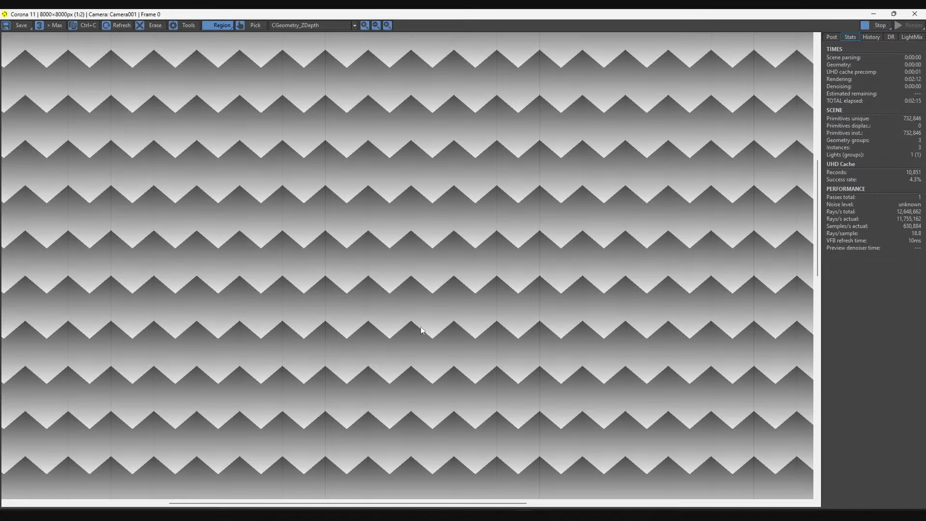
{"action": "scroll", "coordinate": [420, 326], "scroll_direction": "up", "scroll_amount": 3}
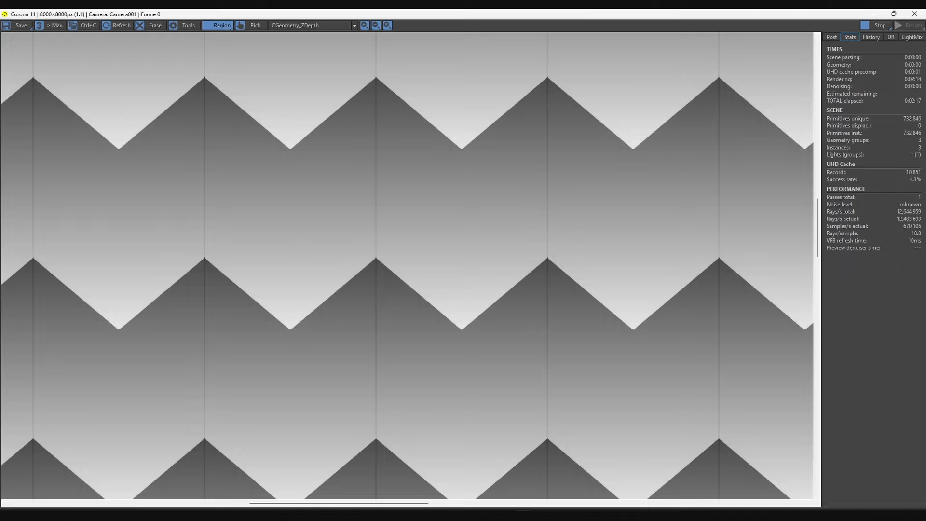
{"action": "scroll", "coordinate": [409, 265], "scroll_direction": "down", "scroll_amount": 3}
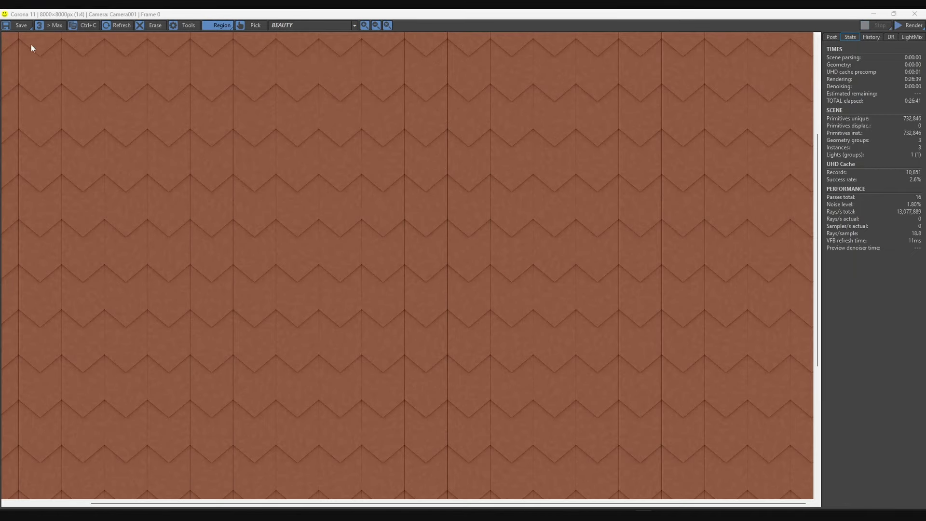
Save the beauty render and all its render elements as JPEG files named Saxonia Tiles in the Textures folder
{"action": "left_click", "coordinate": [21, 28]}
{"action": "left_click", "coordinate": [21, 38]}
{"action": "type", "text": "Saxoni"}
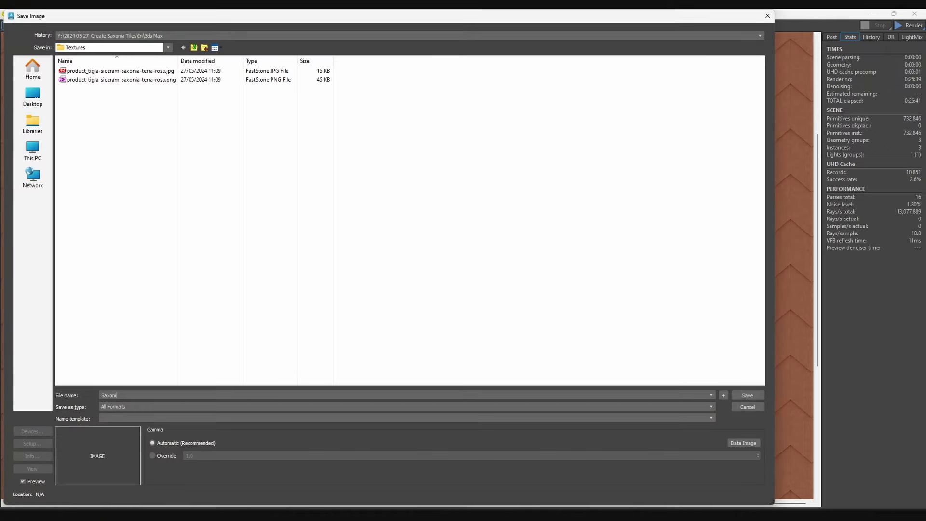
{"action": "type", "text": "a Tiles"}
{"action": "left_click", "coordinate": [314, 409]}
{"action": "key", "text": "j"}
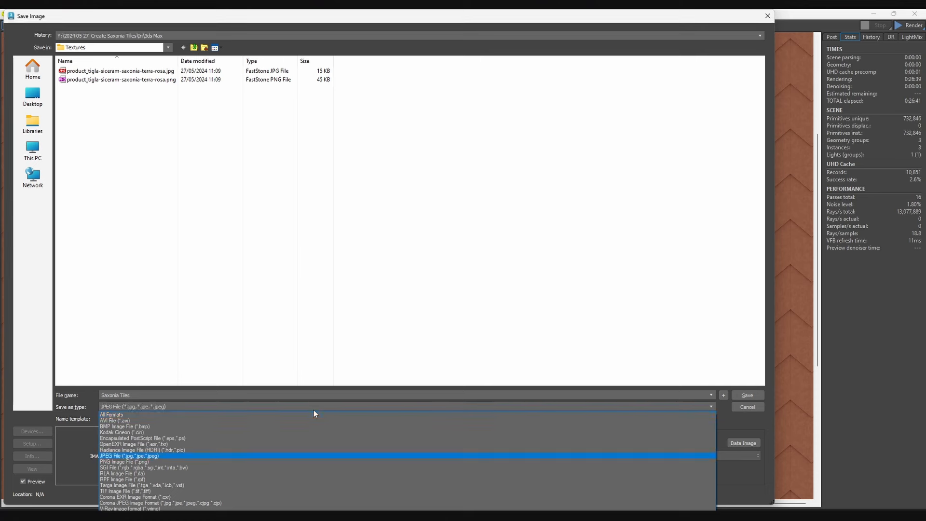
{"action": "key", "text": "Return"}
{"action": "left_click", "coordinate": [738, 395]}
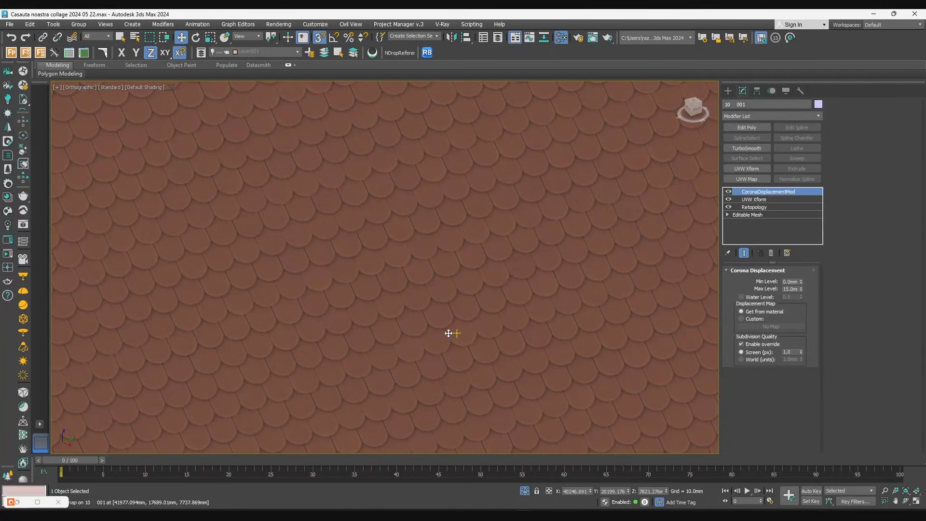
Switch to the Casauta noastra collage scene and examine the existing rounded tile texture on the roof surface
{"action": "scroll", "coordinate": [528, 340], "scroll_direction": "up", "scroll_amount": 5}
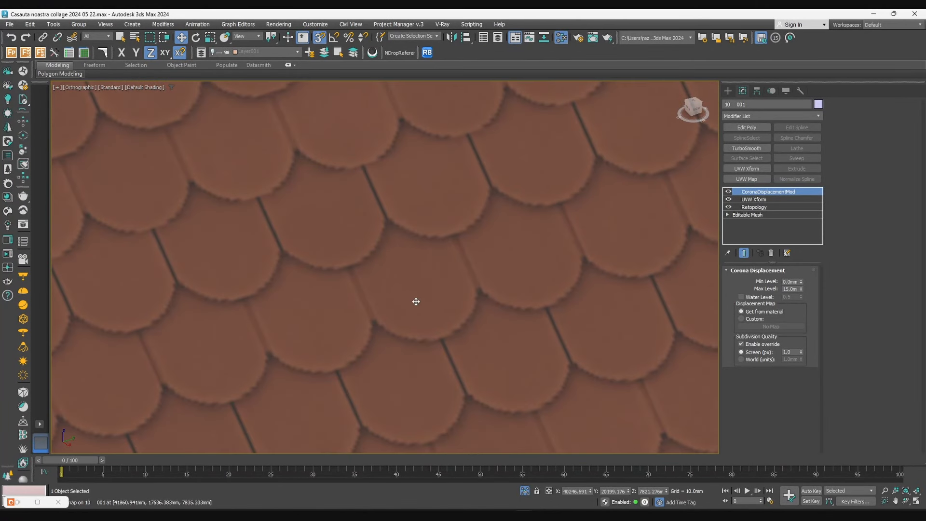
{"action": "middle_click_drag", "start_coordinate": [463, 277], "coordinate": [493, 327]}
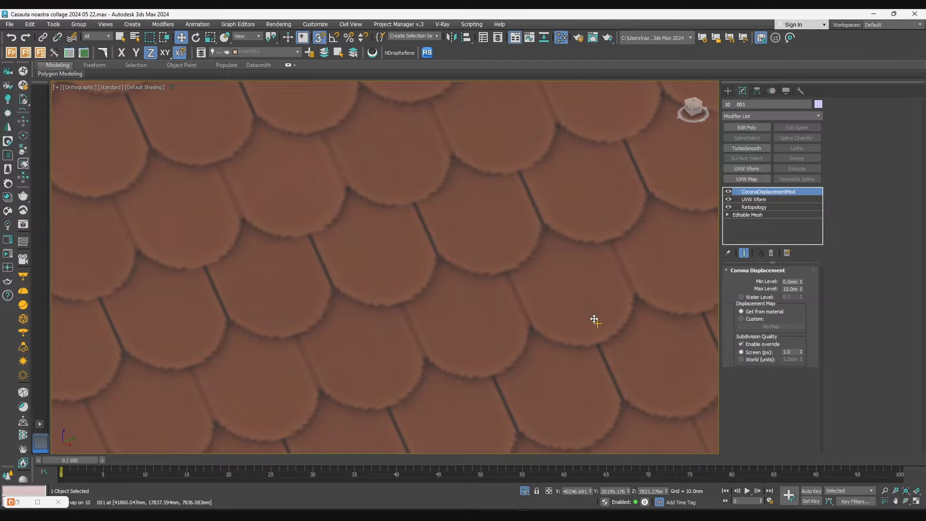
{"action": "middle_click_drag", "start_coordinate": [560, 325], "coordinate": [550, 347]}
{"action": "scroll", "coordinate": [550, 347], "scroll_direction": "down", "scroll_amount": 8}
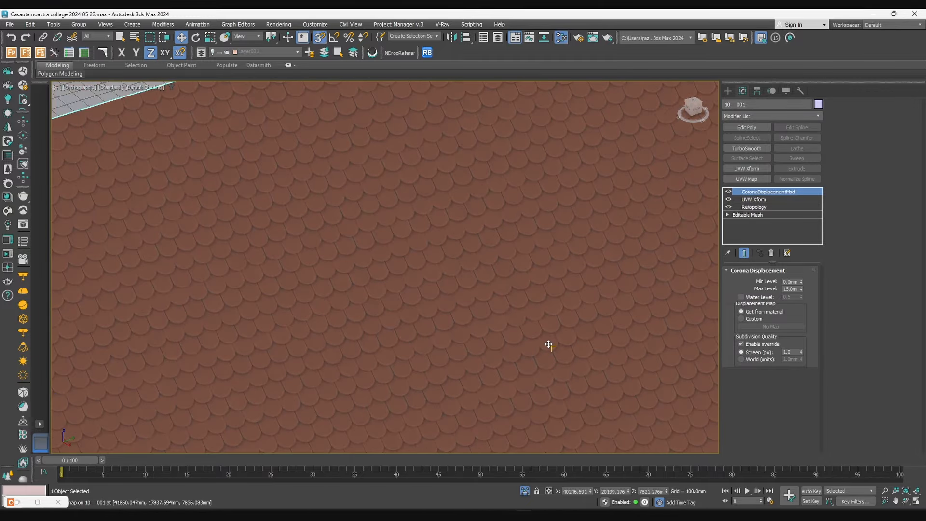
{"action": "middle_click_drag", "start_coordinate": [478, 338], "coordinate": [437, 283]}
{"action": "scroll", "coordinate": [438, 283], "scroll_direction": "down", "scroll_amount": 2}
{"action": "scroll", "coordinate": [496, 290], "scroll_direction": "up", "scroll_amount": 2}
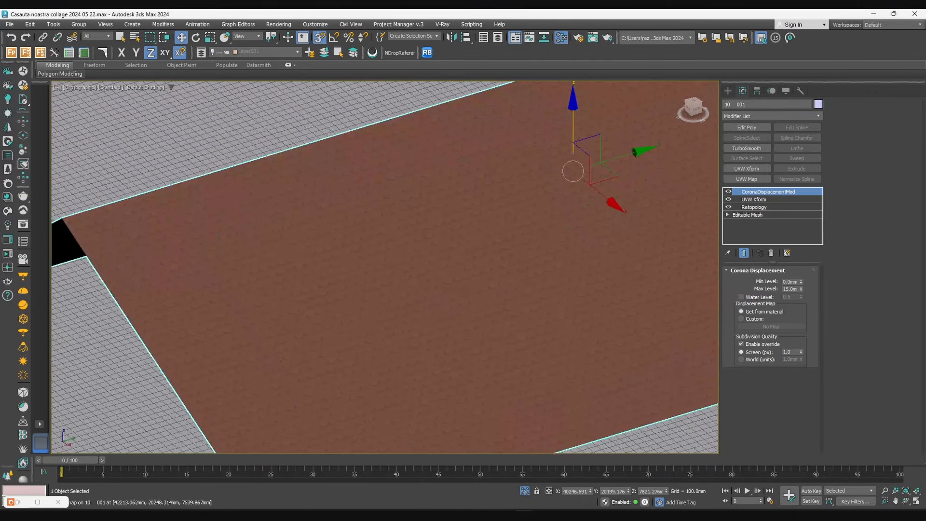
Show the roof material in the maximized Slate Material Editor and load Saxonia Tiles .jpg into the base colour bitmap Map #22
{"action": "left_click_drag", "start_coordinate": [924, 168], "coordinate": [483, 179]}
{"action": "double_click", "coordinate": [483, 180]}
{"action": "middle_click_drag", "start_coordinate": [360, 166], "coordinate": [557, 185]}
{"action": "scroll", "coordinate": [557, 186], "scroll_direction": "up", "scroll_amount": 1}
{"action": "left_click", "coordinate": [818, 279]}
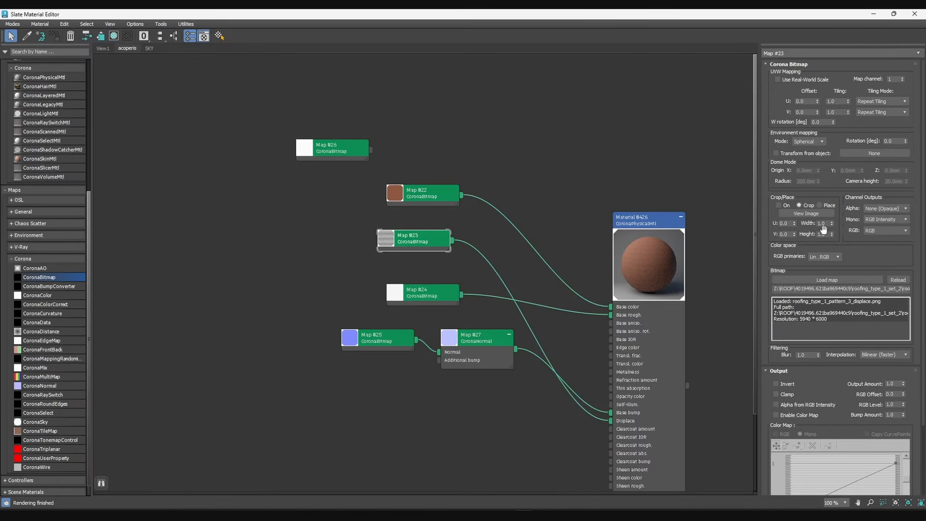
Load Saxonia Tiles _CShading_SourceColor001.jpg into the displacement bitmap Map #23
{"action": "left_click", "coordinate": [827, 279]}
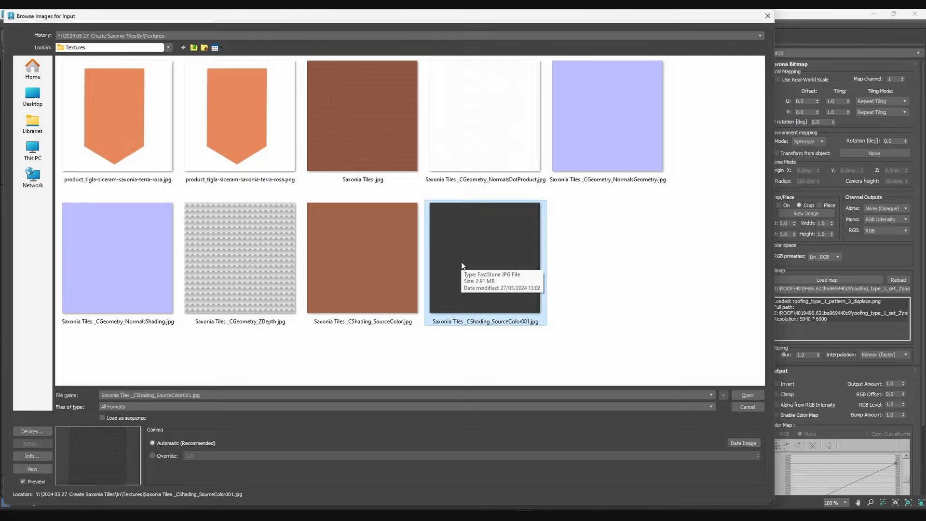
{"action": "double_click", "coordinate": [463, 260]}
{"action": "double_click", "coordinate": [638, 226]}
{"action": "middle_click_drag", "start_coordinate": [579, 295], "coordinate": [505, 277]}
{"action": "scroll", "coordinate": [505, 278], "scroll_direction": "up", "scroll_amount": 1}
{"action": "scroll", "coordinate": [834, 242], "scroll_direction": "down", "scroll_amount": 3}
{"action": "scroll", "coordinate": [835, 242], "scroll_direction": "up", "scroll_amount": 3}
Load the Saxonia Tiles Z-depth image into displacement bitmap Map #23 and the SourceColor001 image into roughness bitmap Map #24
{"action": "double_click", "coordinate": [312, 276]}
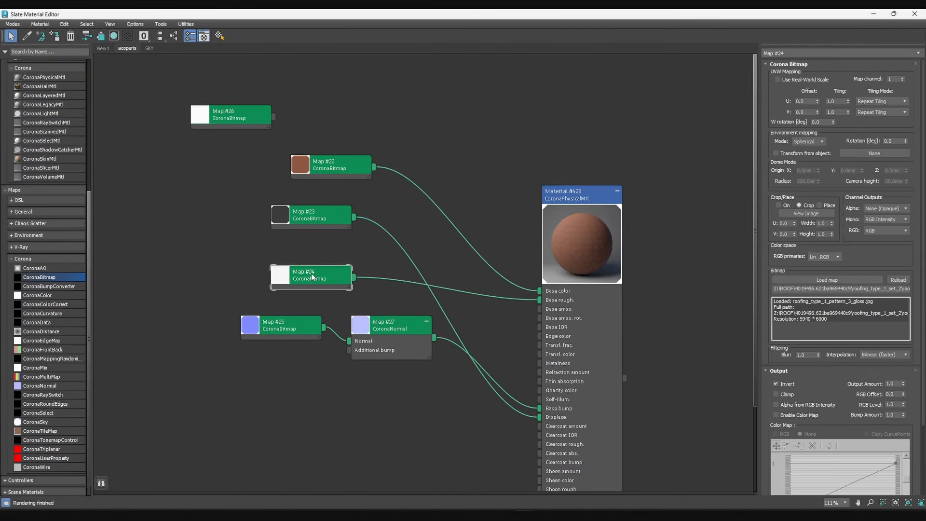
{"action": "double_click", "coordinate": [311, 215]}
{"action": "left_click", "coordinate": [826, 280]}
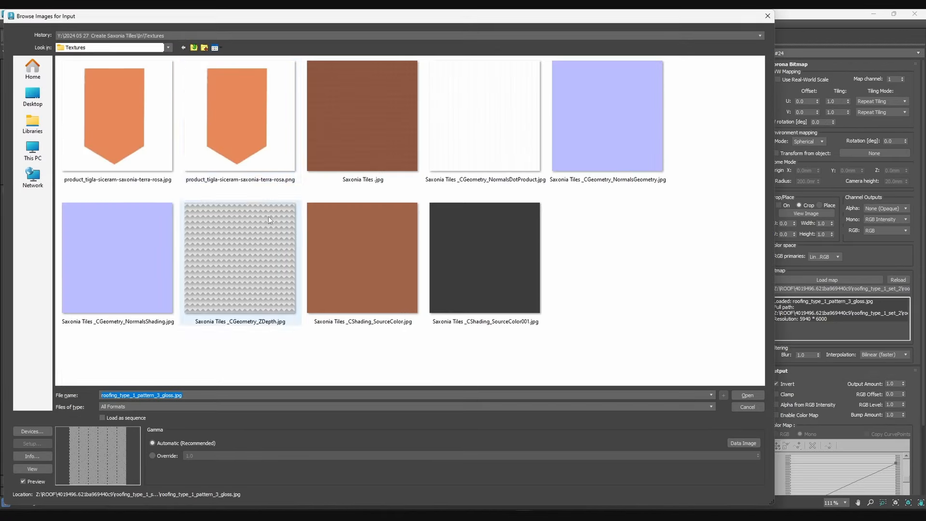
Load Saxonia Tiles _CGeometry_NormalsGeometry.jpg into the normal bitmap Map #25 and show the roof material in the viewport
{"action": "left_click_drag", "start_coordinate": [388, 332], "coordinate": [378, 342]}
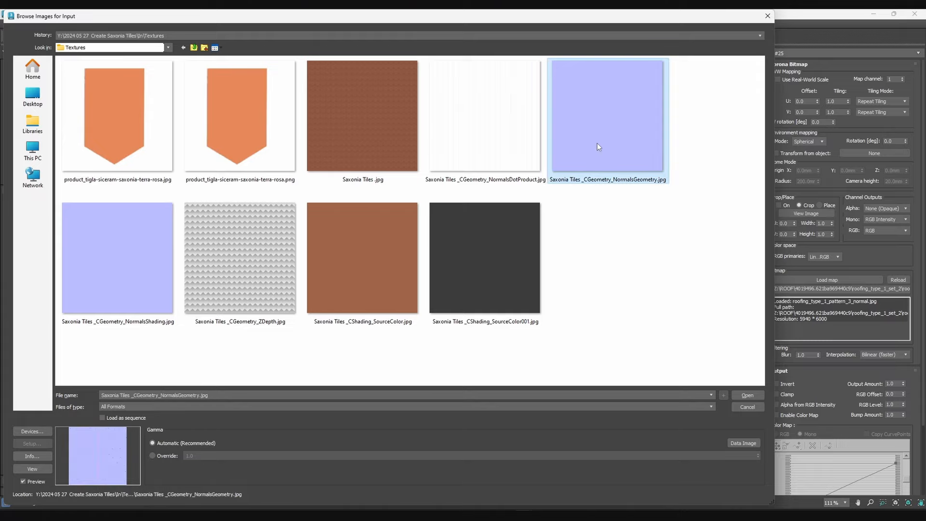
{"action": "double_click", "coordinate": [552, 196]}
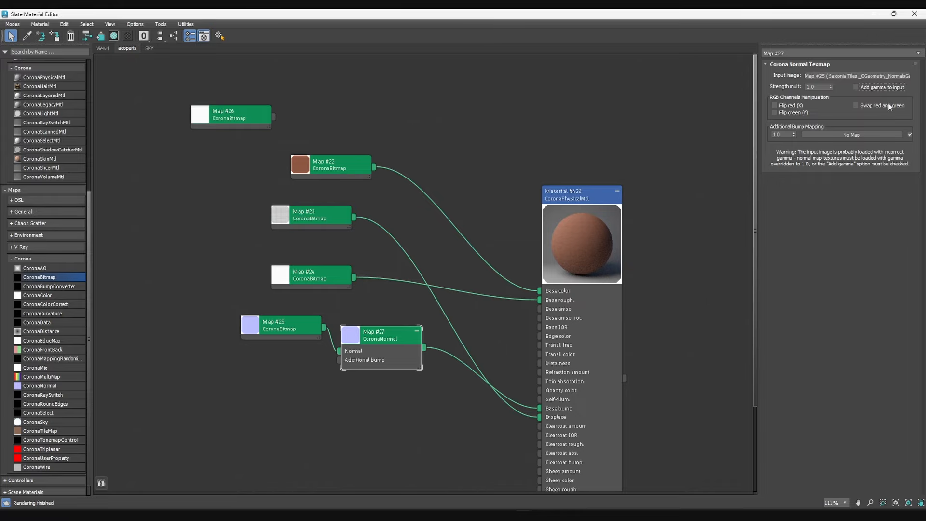
{"action": "double_click", "coordinate": [313, 218]}
{"action": "right_click", "coordinate": [568, 245]}
{"action": "left_click", "coordinate": [608, 303]}
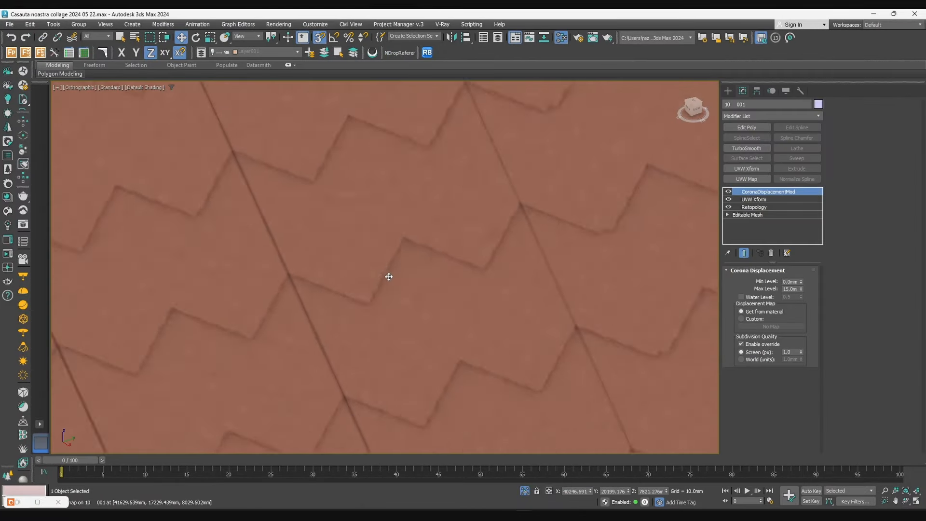
Set the Max Level of the roof's Corona Displacement modifier to 19 mm
{"action": "key", "text": "F3"}
{"action": "key", "text": "F3"}
{"action": "key", "text": "m"}
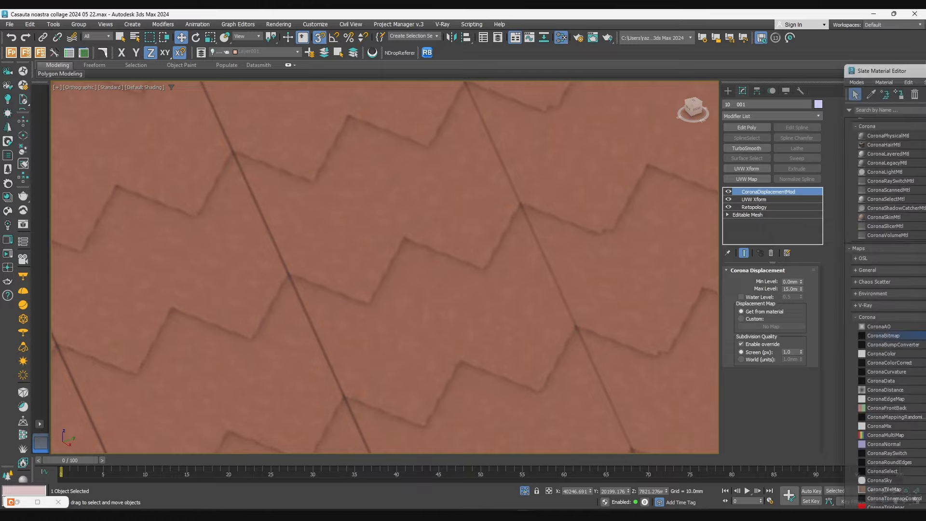
{"action": "key", "text": "m"}
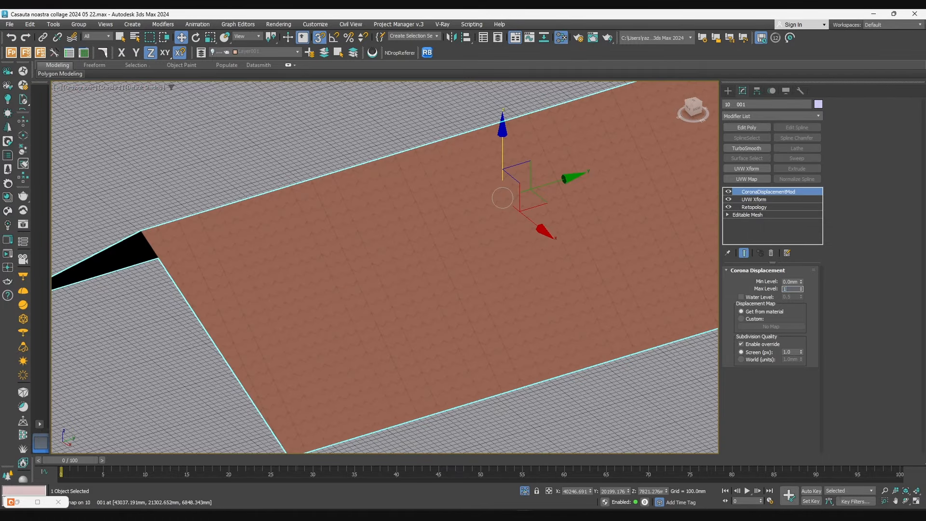
{"action": "type", "text": "19"}
{"action": "key", "text": "Return"}
Start an interactive Corona render of the roof in perspective and inspect the displaced tiles up close
{"action": "middle_click_drag", "start_coordinate": [428, 324], "coordinate": [410, 258], "text": "alt"}
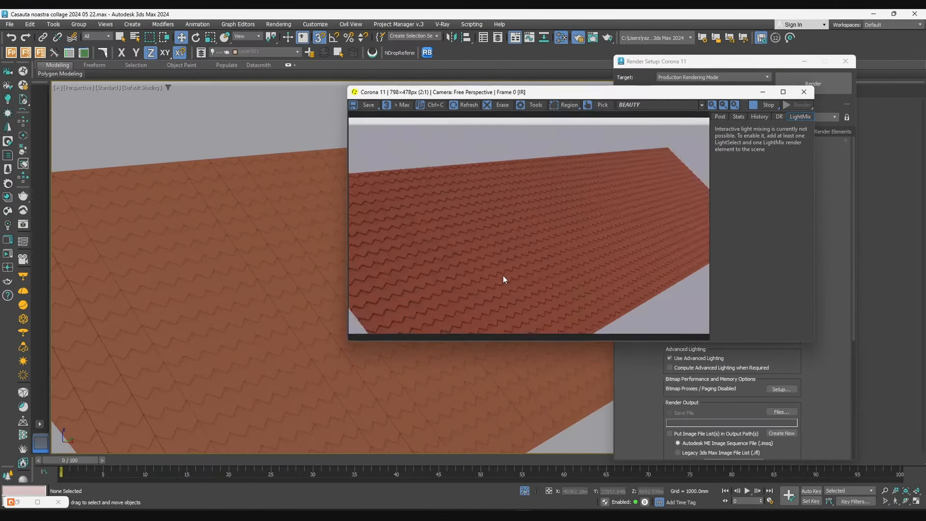
{"action": "scroll", "coordinate": [310, 293], "scroll_direction": "up", "scroll_amount": 3}
{"action": "scroll", "coordinate": [283, 325], "scroll_direction": "down", "scroll_amount": 2}
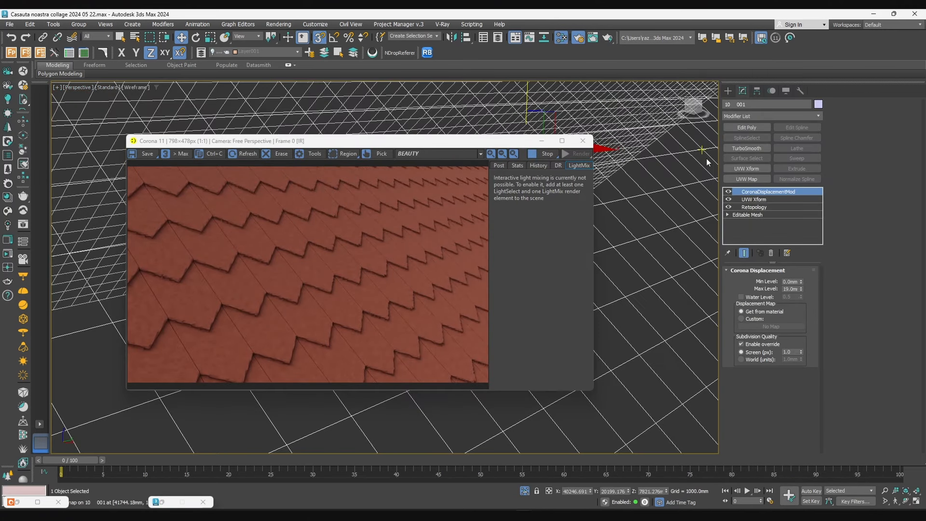
Disable the subdivision quality override of the roof's Corona Displacement and inspect the tile edges in the interactive render
{"action": "left_click", "coordinate": [741, 344]}
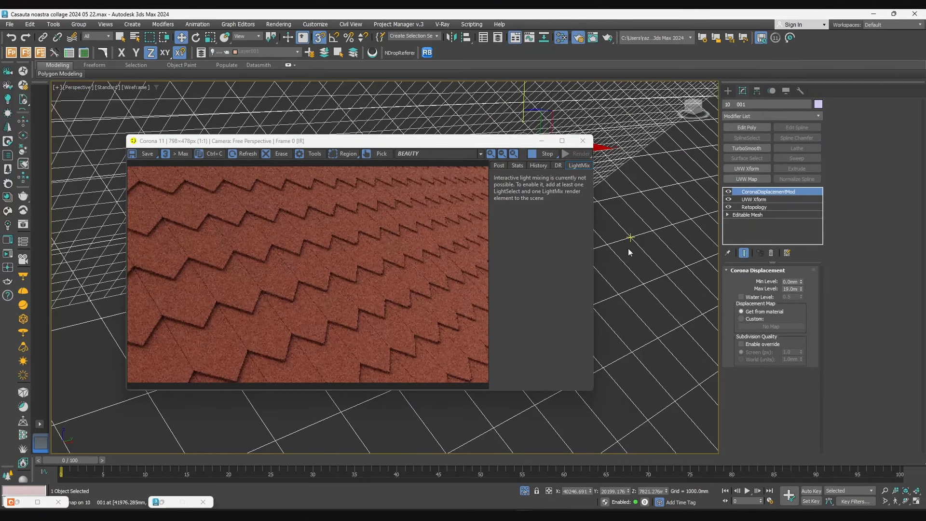
{"action": "scroll", "coordinate": [384, 274], "scroll_direction": "up", "scroll_amount": 2}
{"action": "scroll", "coordinate": [388, 275], "scroll_direction": "down", "scroll_amount": 1}
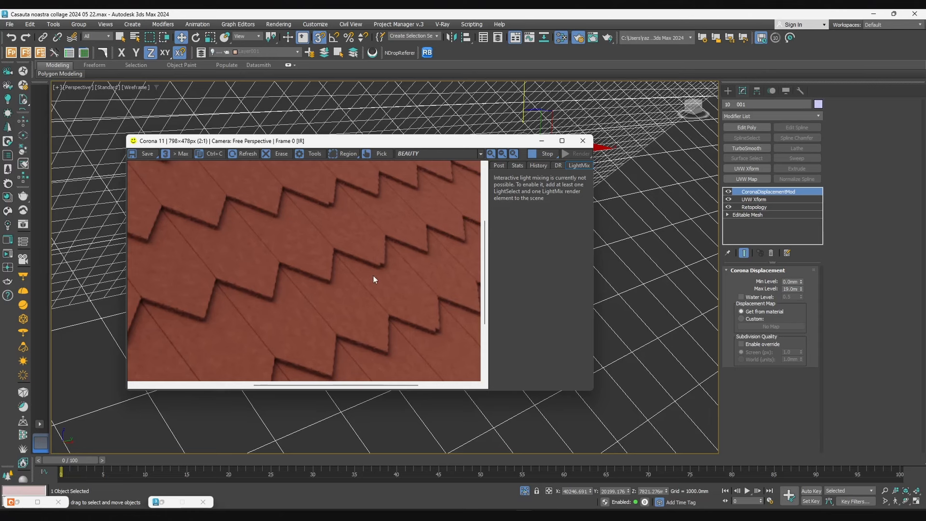
{"action": "middle_click_drag", "start_coordinate": [373, 276], "coordinate": [432, 306]}
{"action": "scroll", "coordinate": [432, 307], "scroll_direction": "down", "scroll_amount": 1}
{"action": "scroll", "coordinate": [323, 211], "scroll_direction": "up", "scroll_amount": 2}
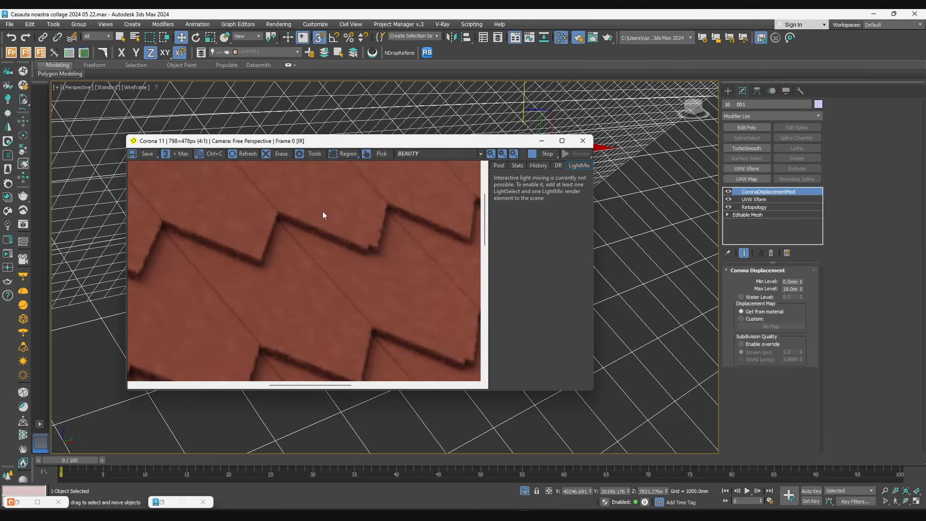
{"action": "scroll", "coordinate": [324, 215], "scroll_direction": "down", "scroll_amount": 2}
Add a TurboSmooth modifier with 1 iteration between Retopology and UVW Xform, and check the roof tiles in the interactive render
{"action": "left_click_drag", "start_coordinate": [385, 141], "coordinate": [441, 149]}
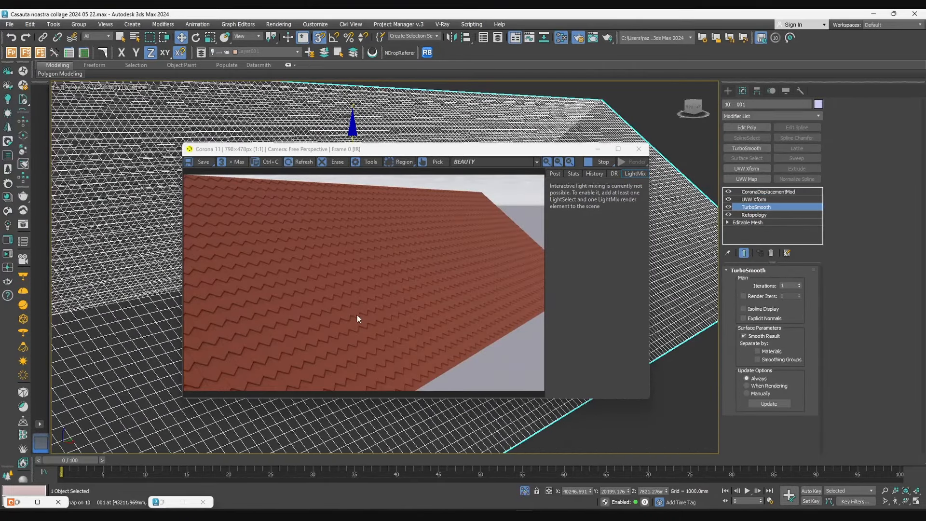
{"action": "scroll", "coordinate": [357, 315], "scroll_direction": "up", "scroll_amount": 1}
{"action": "scroll", "coordinate": [357, 319], "scroll_direction": "down", "scroll_amount": 1}
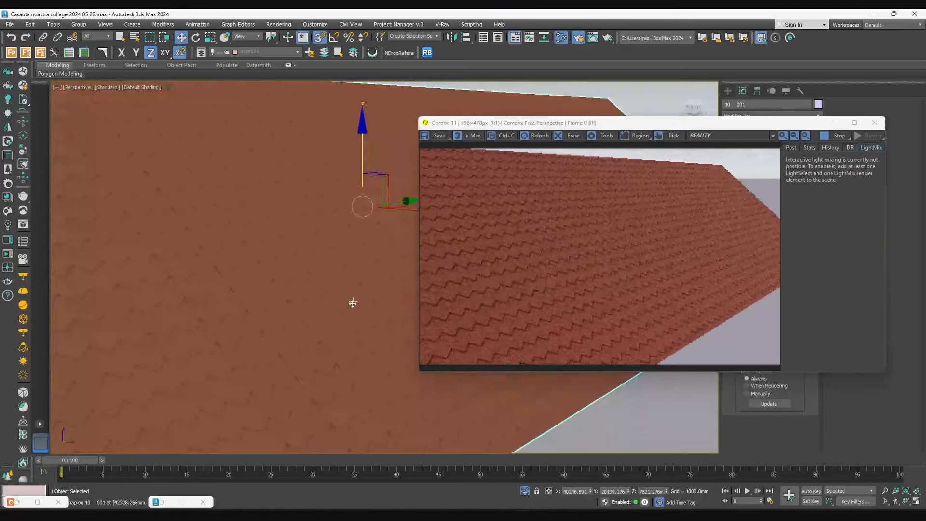
{"action": "scroll", "coordinate": [352, 303], "scroll_direction": "up", "scroll_amount": 3}
{"action": "scroll", "coordinate": [354, 304], "scroll_direction": "up", "scroll_amount": 4}
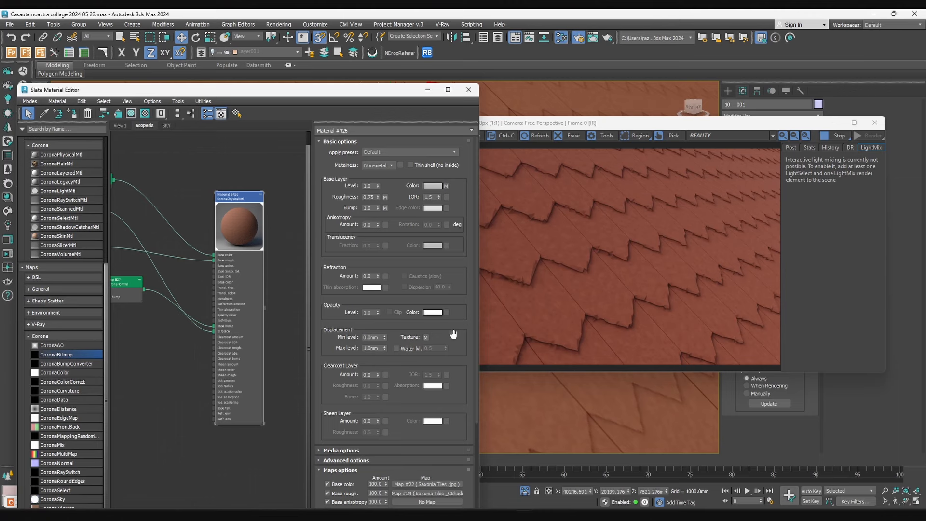
Set the roof material's displacement max level to 19 mm and open the settings of its base color bitmap
{"action": "left_click", "coordinate": [372, 348]}
{"action": "key", "text": "Return"}
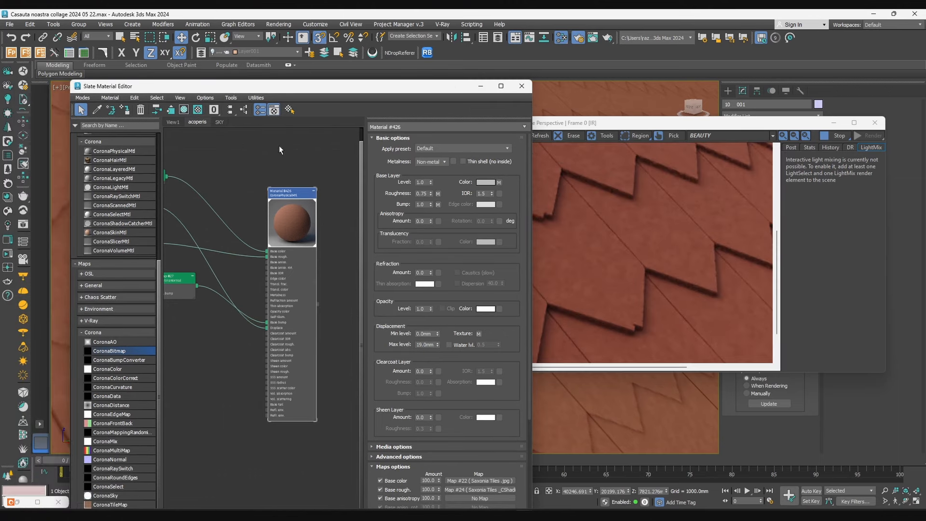
{"action": "double_click", "coordinate": [285, 89]}
{"action": "left_click", "coordinate": [342, 144]}
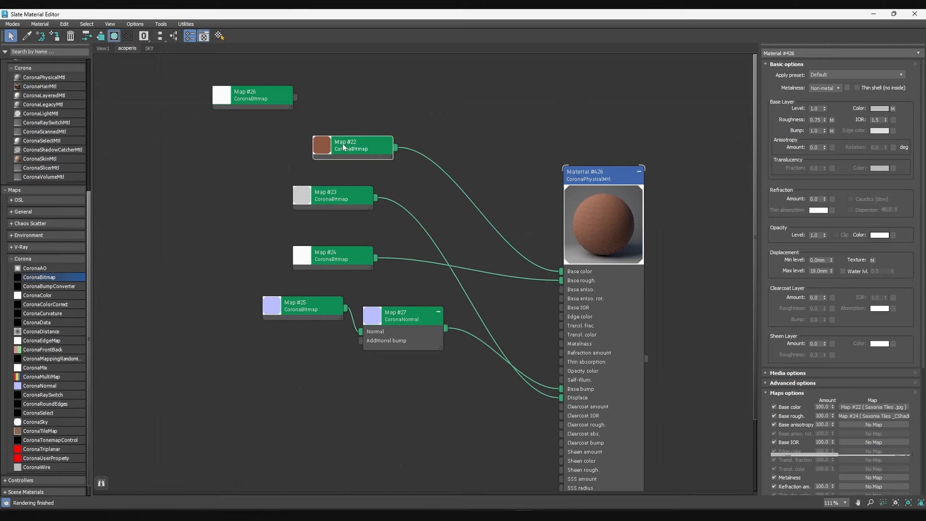
{"action": "double_click", "coordinate": [343, 145]}
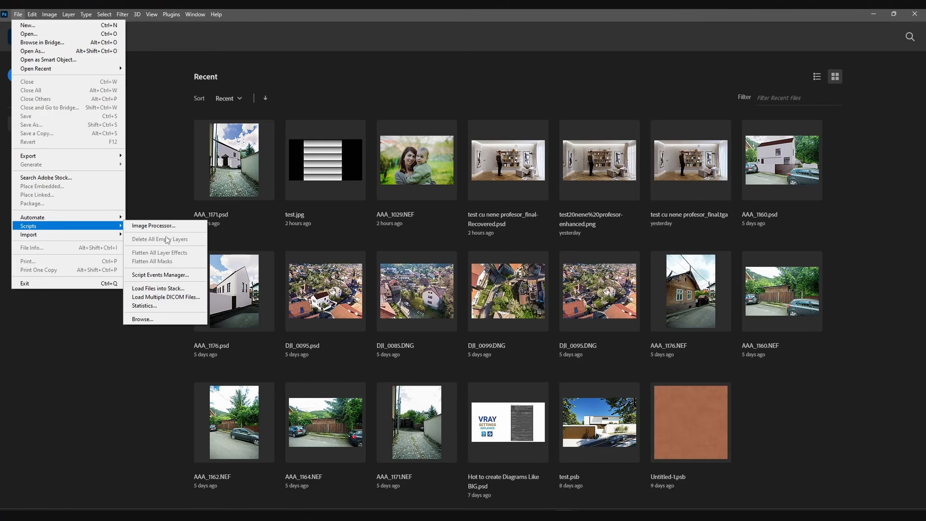
In Photoshop, load the rendered Saxonia Tiles maps from the Textures folder into one document as stacked layers
{"action": "left_click", "coordinate": [166, 288]}
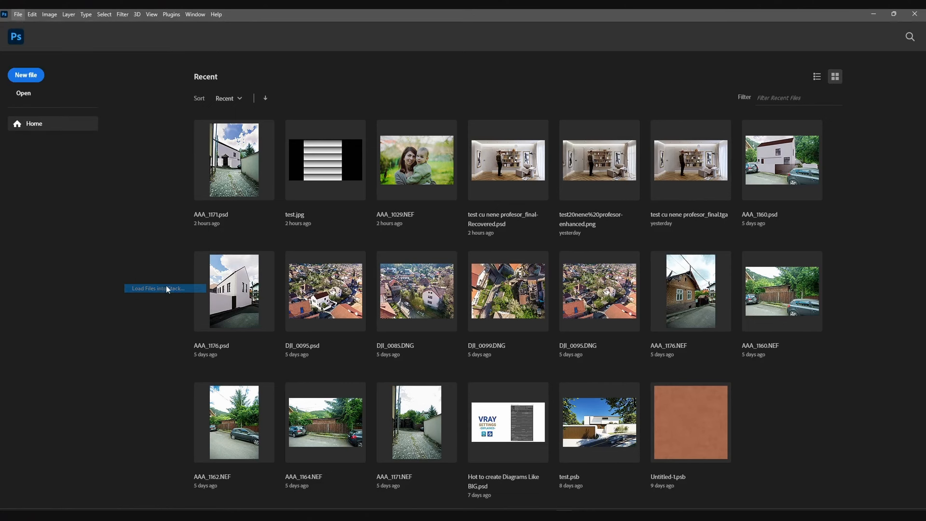
{"action": "left_click", "coordinate": [499, 231]}
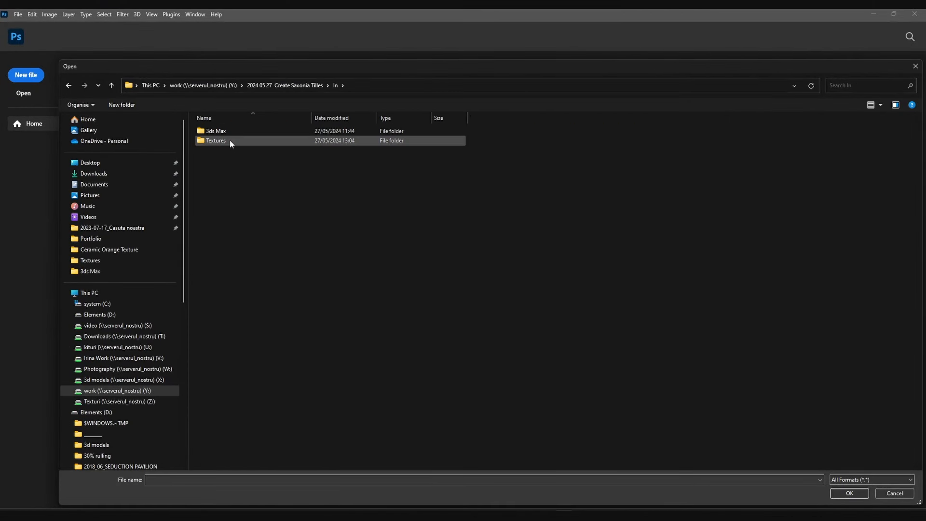
{"action": "double_click", "coordinate": [229, 140]}
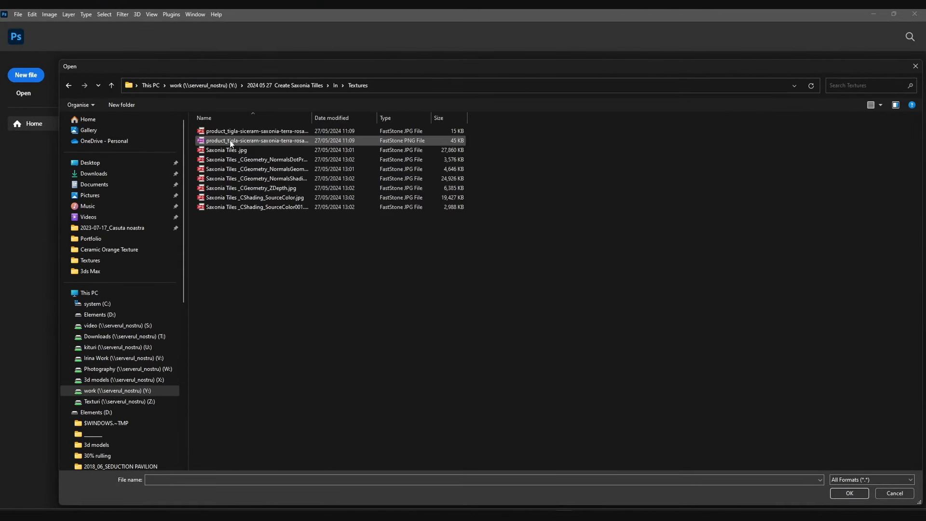
{"action": "left_click", "coordinate": [583, 236]}
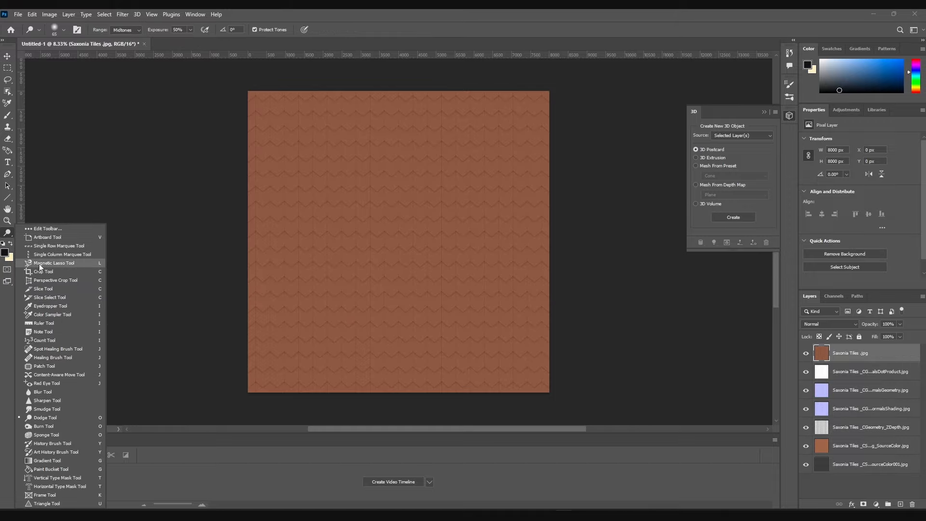
Start cropping the stacked tile maps and inspect where the pattern meets the image's right and left edges
{"action": "left_click", "coordinate": [39, 273]}
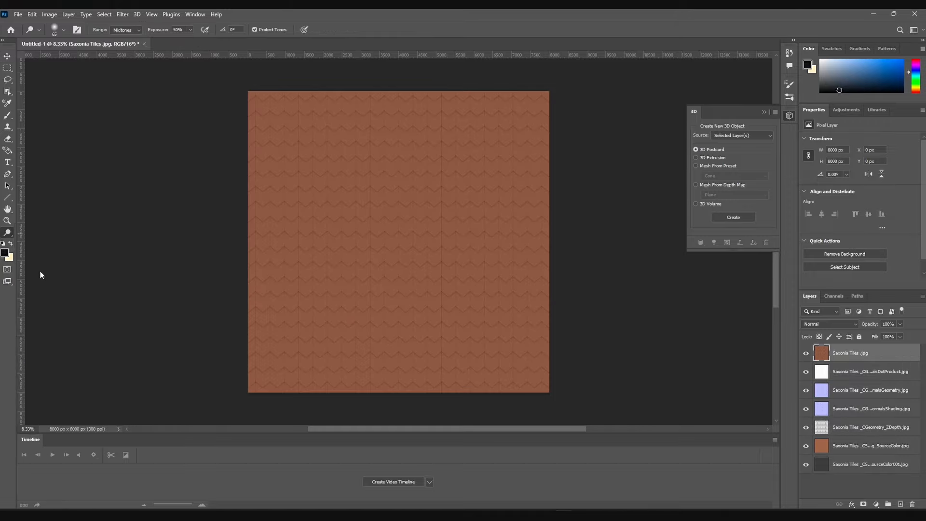
{"action": "scroll", "coordinate": [563, 259], "scroll_direction": "up", "scroll_amount": 7, "text": "alt"}
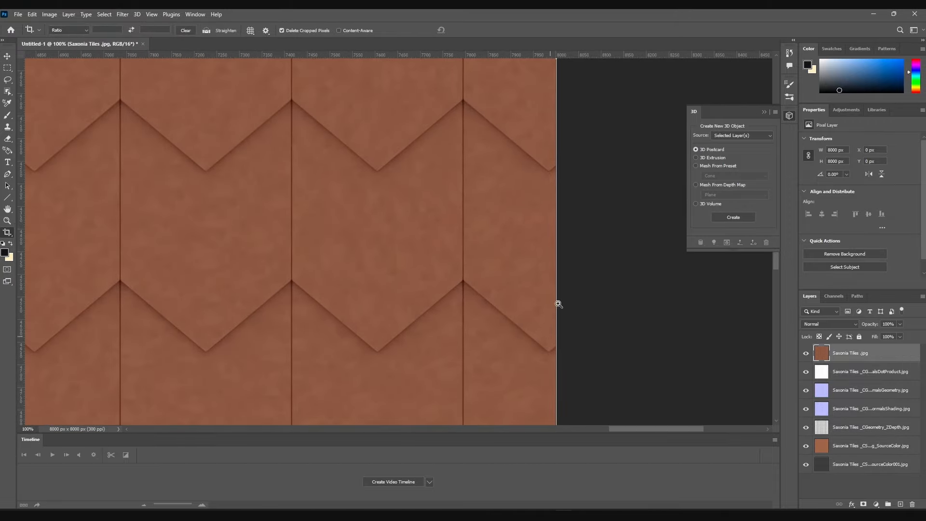
{"action": "left_click_drag", "start_coordinate": [535, 300], "coordinate": [538, 316]}
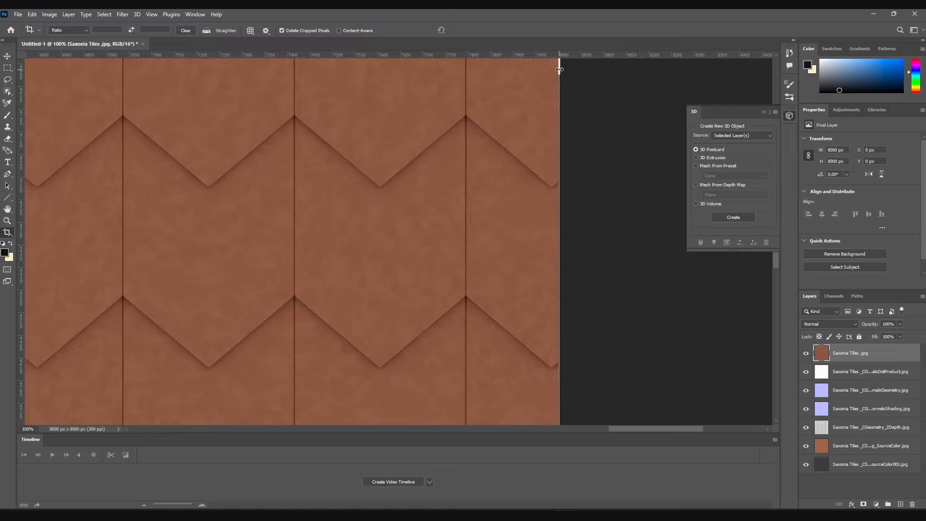
{"action": "left_click_drag", "start_coordinate": [555, 71], "coordinate": [556, 88]}
{"action": "scroll", "coordinate": [503, 188], "scroll_direction": "down", "scroll_amount": 3, "text": "alt"}
{"action": "left_click_drag", "start_coordinate": [304, 220], "coordinate": [694, 220]}
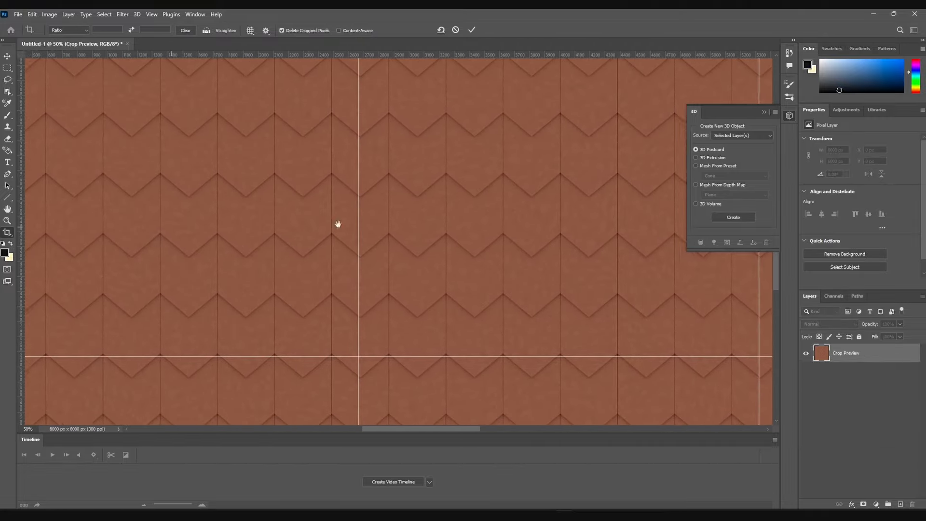
{"action": "left_click_drag", "start_coordinate": [338, 225], "coordinate": [684, 218]}
{"action": "left_click_drag", "start_coordinate": [484, 217], "coordinate": [282, 230]}
{"action": "scroll", "coordinate": [514, 217], "scroll_direction": "up", "scroll_amount": 5, "text": "alt"}
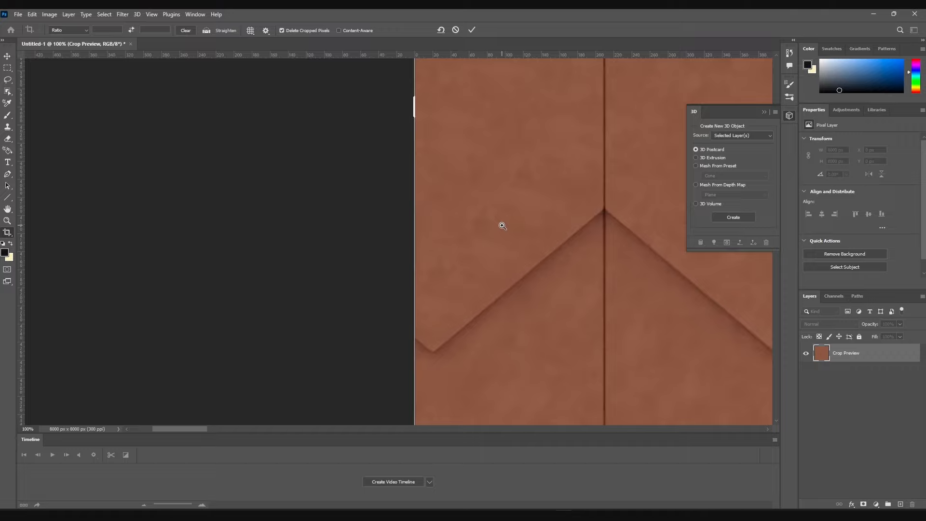
{"action": "scroll", "coordinate": [499, 224], "scroll_direction": "down", "scroll_amount": 5, "text": "alt"}
Constrain the crop to a 1:1 ratio
{"action": "left_click", "coordinate": [104, 31]}
{"action": "type", "text": "1"}
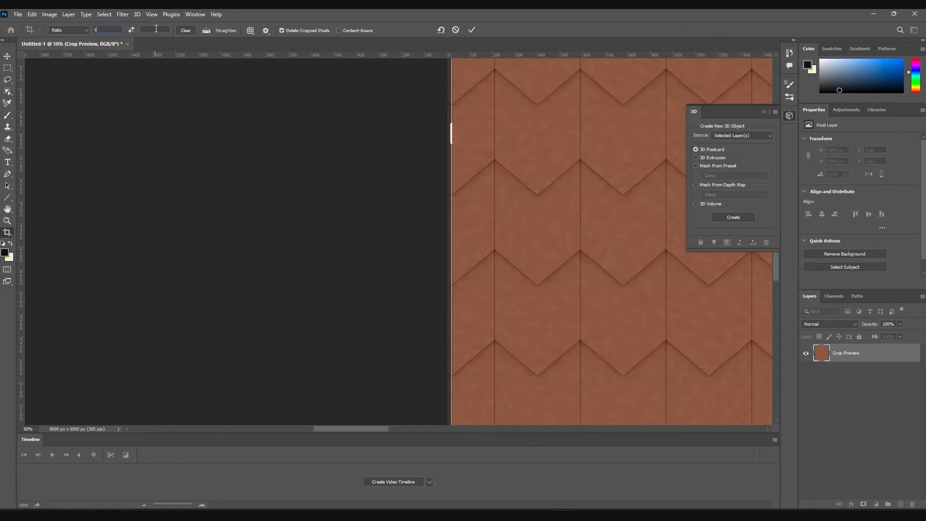
{"action": "left_click", "coordinate": [156, 30]}
{"action": "type", "text": "1"}
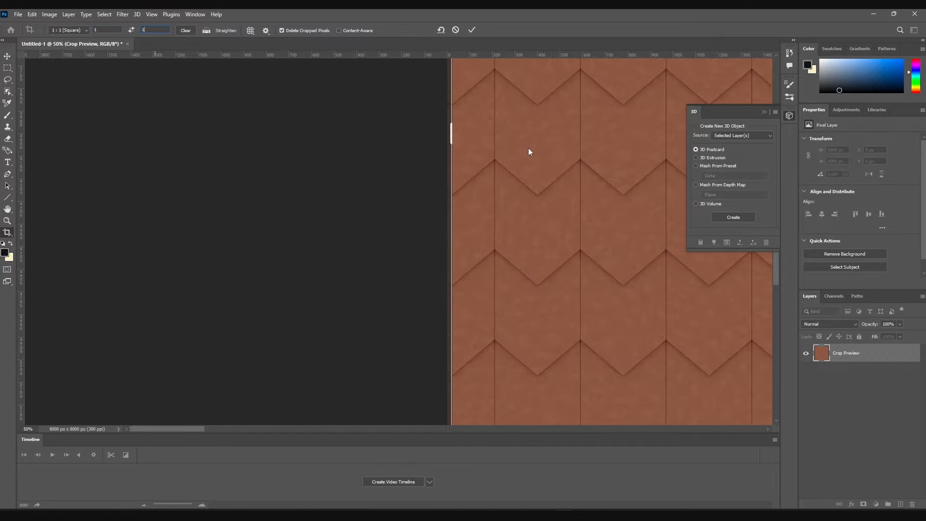
{"action": "key", "text": "Escape"}
Pull the crop's right edge slightly inward so it ends at the tip of the last tile column
{"action": "scroll", "coordinate": [547, 253], "scroll_direction": "down", "scroll_amount": 6, "text": "alt"}
{"action": "scroll", "coordinate": [547, 253], "scroll_direction": "up", "scroll_amount": 2, "text": "alt"}
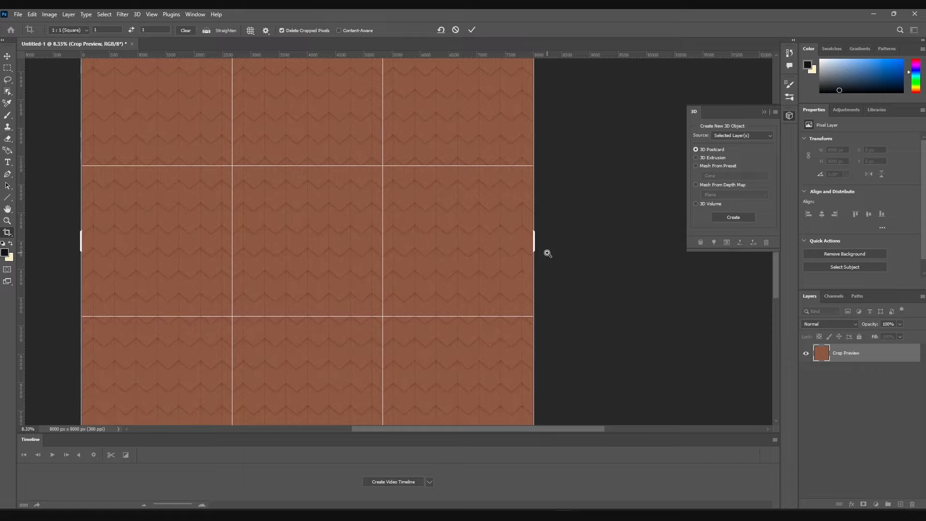
{"action": "scroll", "coordinate": [547, 253], "scroll_direction": "up", "scroll_amount": 8, "text": "alt"}
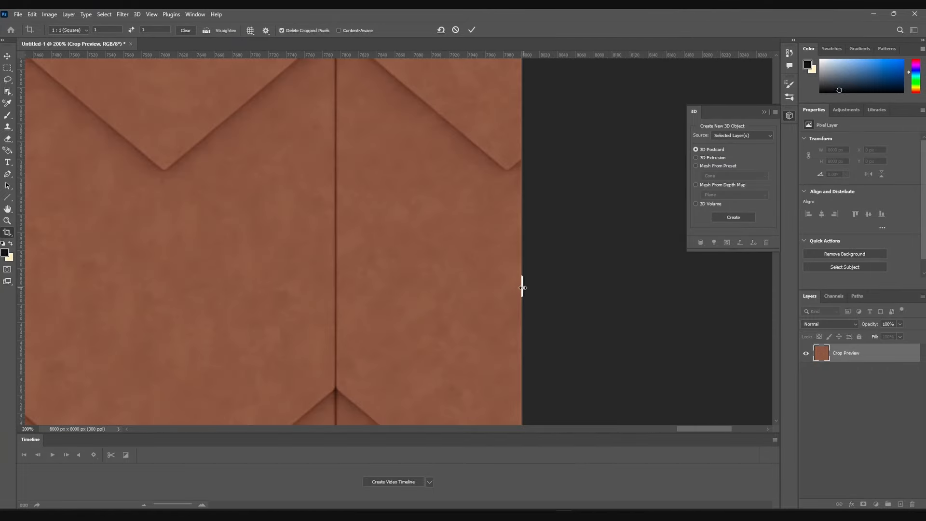
{"action": "left_click_drag", "start_coordinate": [522, 288], "coordinate": [513, 287]}
{"action": "scroll", "coordinate": [467, 276], "scroll_direction": "down", "scroll_amount": 2, "text": "alt"}
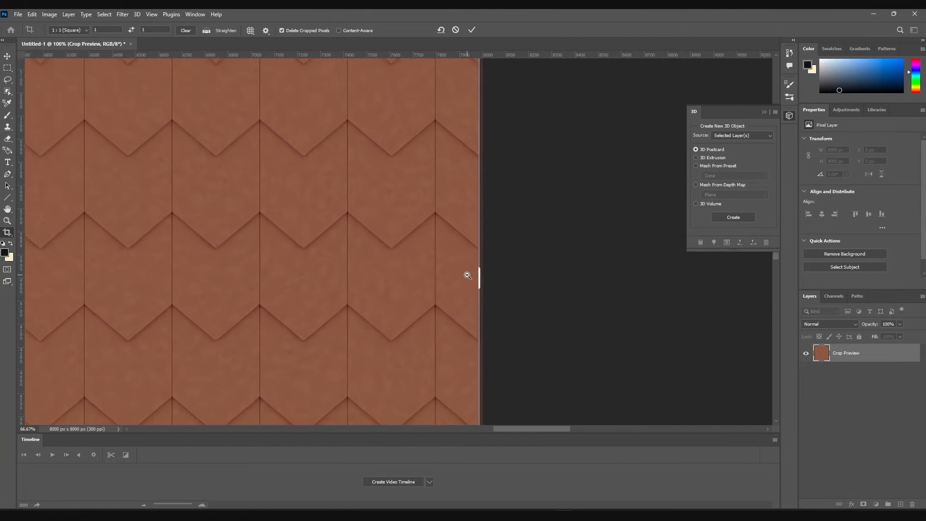
Pull the crop's left edge inward to the first tile tip, check the bottom edge, and apply the 7963 x 7963 px crop
{"action": "scroll", "coordinate": [467, 275], "scroll_direction": "down", "scroll_amount": 7, "text": "alt"}
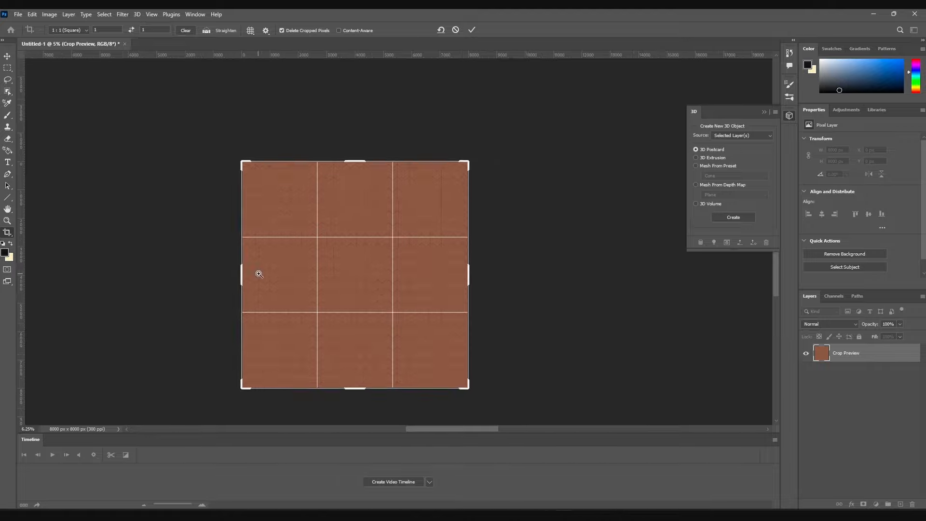
{"action": "scroll", "coordinate": [242, 277], "scroll_direction": "up", "scroll_amount": 9, "text": "alt"}
{"action": "left_click_drag", "start_coordinate": [278, 143], "coordinate": [286, 144]}
{"action": "scroll", "coordinate": [375, 193], "scroll_direction": "down", "scroll_amount": 7, "text": "alt"}
{"action": "scroll", "coordinate": [603, 418], "scroll_direction": "up", "scroll_amount": 6, "text": "alt"}
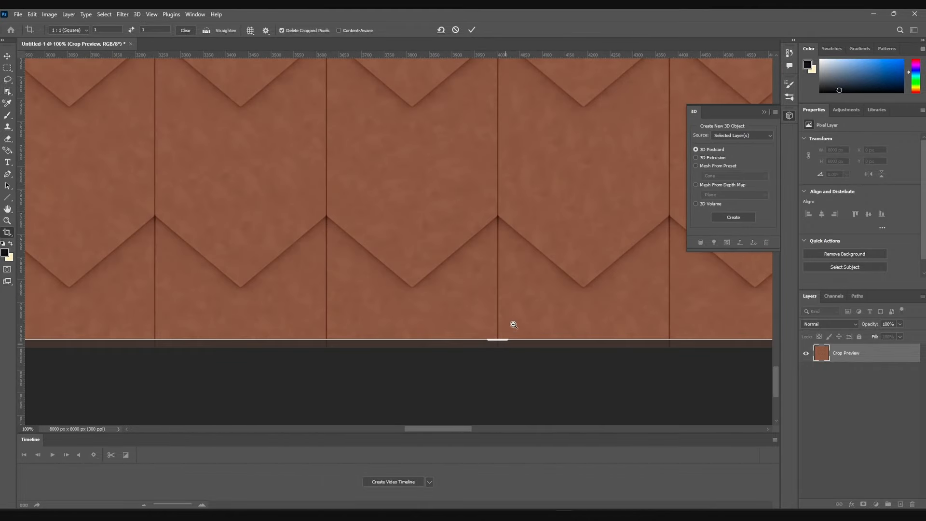
{"action": "scroll", "coordinate": [516, 299], "scroll_direction": "down", "scroll_amount": 2, "text": "alt"}
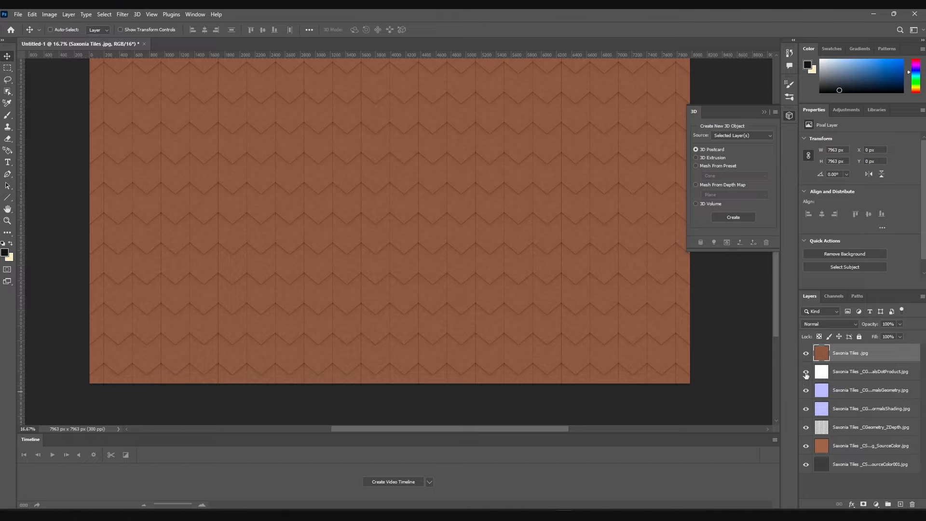
Hide the Saxonia Tiles .jpg layer and inspect the tile outlines of the NormalsDotProduct layer up close
{"action": "scroll", "coordinate": [574, 277], "scroll_direction": "up", "scroll_amount": 3, "text": "alt"}
{"action": "key", "text": "ctrl+comma"}
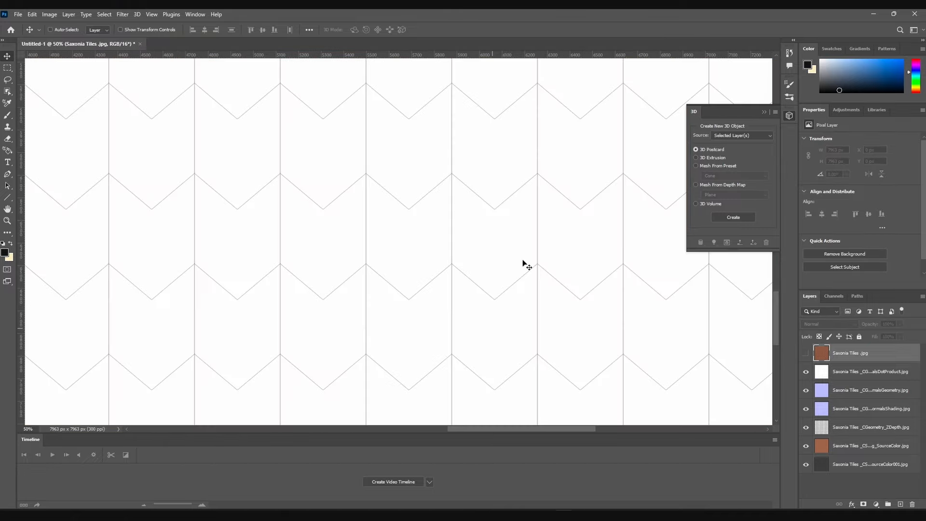
{"action": "scroll", "coordinate": [487, 278], "scroll_direction": "up", "scroll_amount": 3, "text": "alt"}
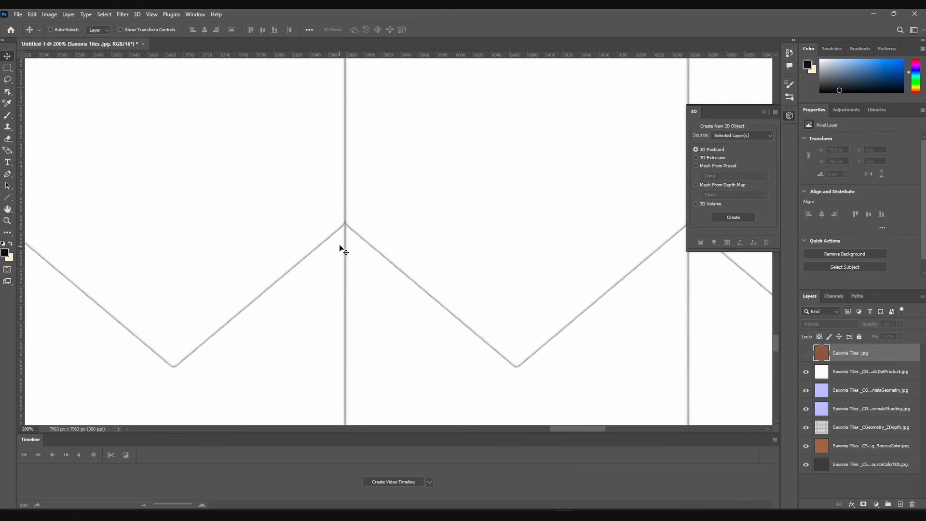
{"action": "scroll", "coordinate": [405, 271], "scroll_direction": "down", "scroll_amount": 3, "text": "alt"}
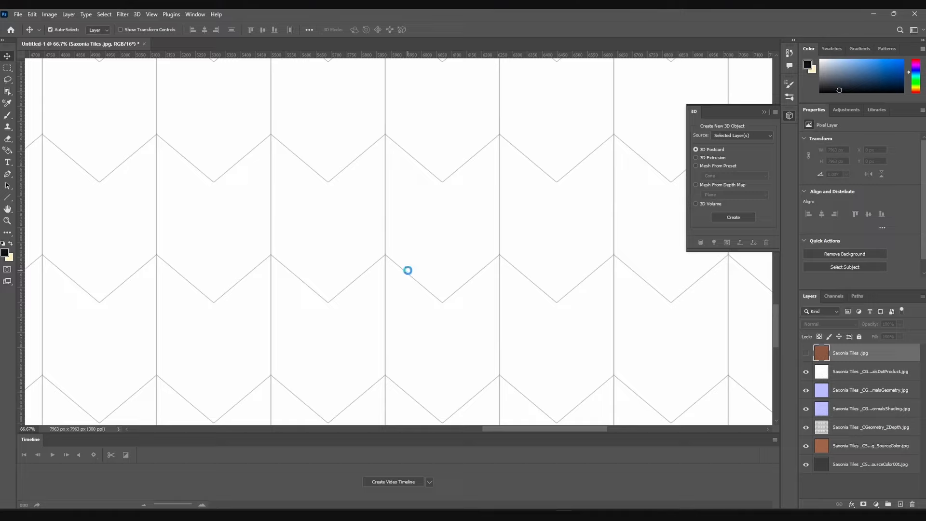
Save the visible outline map as a JPEG copy named saxonia Tiles _AO in a new Saxonia Tiles folder inside Textures
{"action": "key", "text": "alt+ctrl+s"}
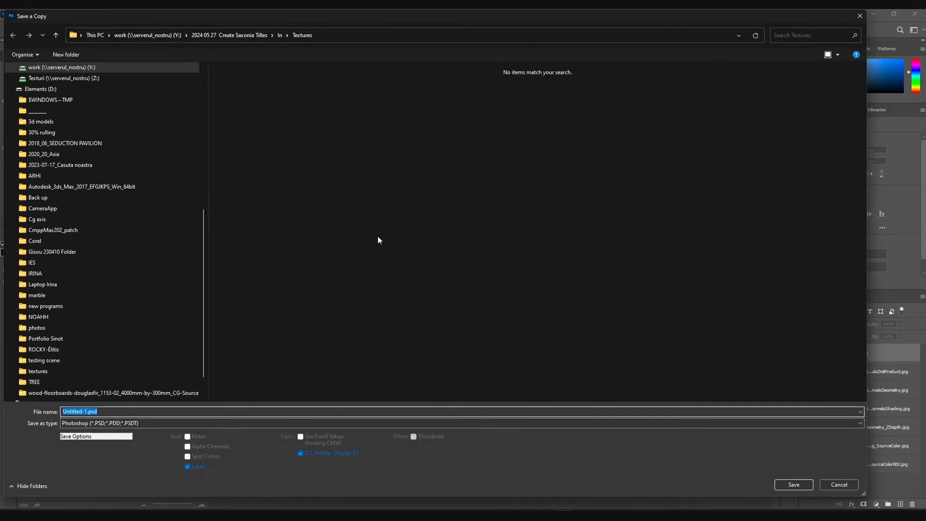
{"action": "left_click", "coordinate": [162, 423]}
{"action": "left_click", "coordinate": [225, 353]}
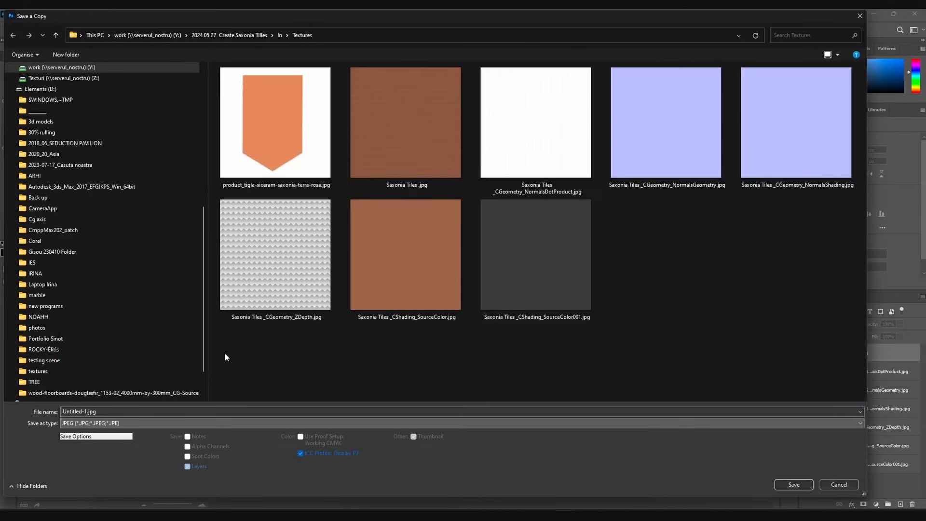
{"action": "right_click", "coordinate": [645, 224]}
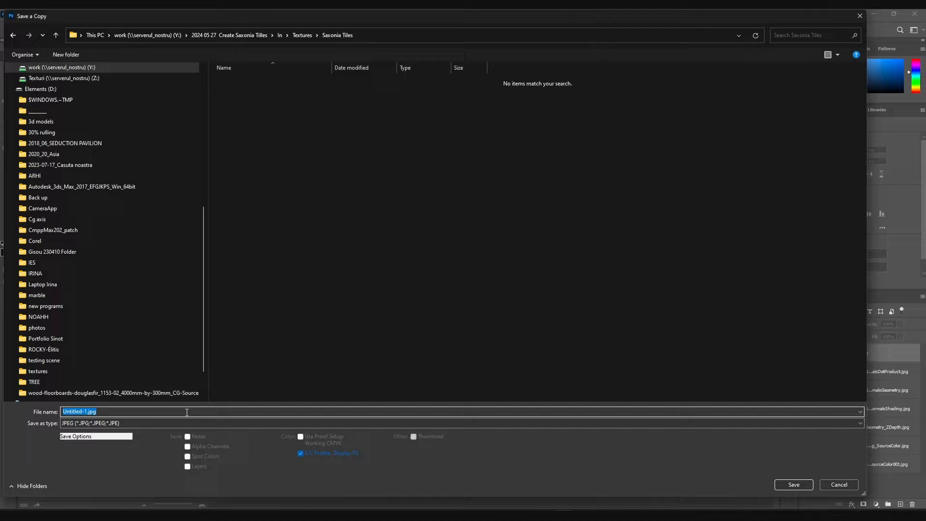
{"action": "type", "text": "saxonia Tiles _AO"}
{"action": "key", "text": "Return"}
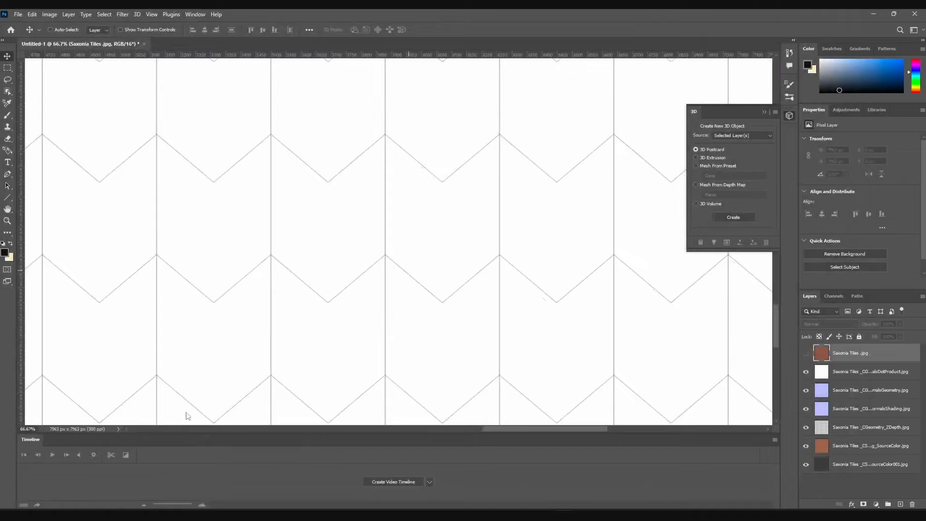
{"action": "left_click", "coordinate": [487, 142]}
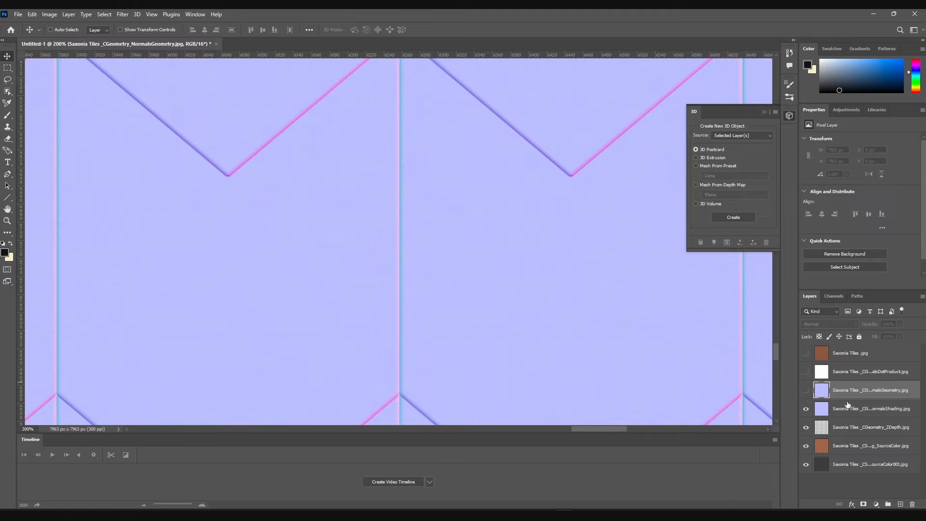
Check and select the NormalsShading layer, and save it as a JPEG copy named saxonia Tiles _N in the Saxonia Tiles folder
{"action": "left_click", "coordinate": [805, 409]}
{"action": "left_click", "coordinate": [805, 408]}
{"action": "left_click", "coordinate": [865, 414]}
{"action": "key", "text": "j"}
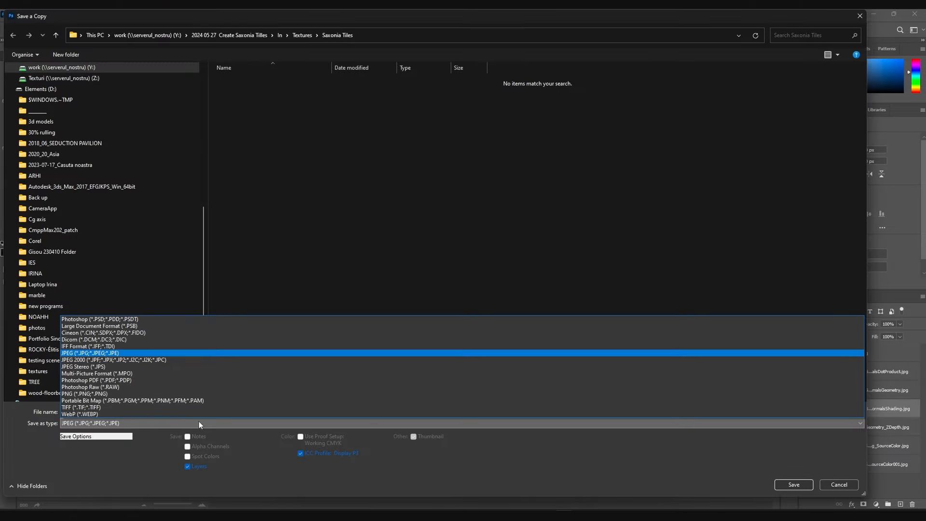
{"action": "key", "text": "Return"}
{"action": "left_click", "coordinate": [268, 86]}
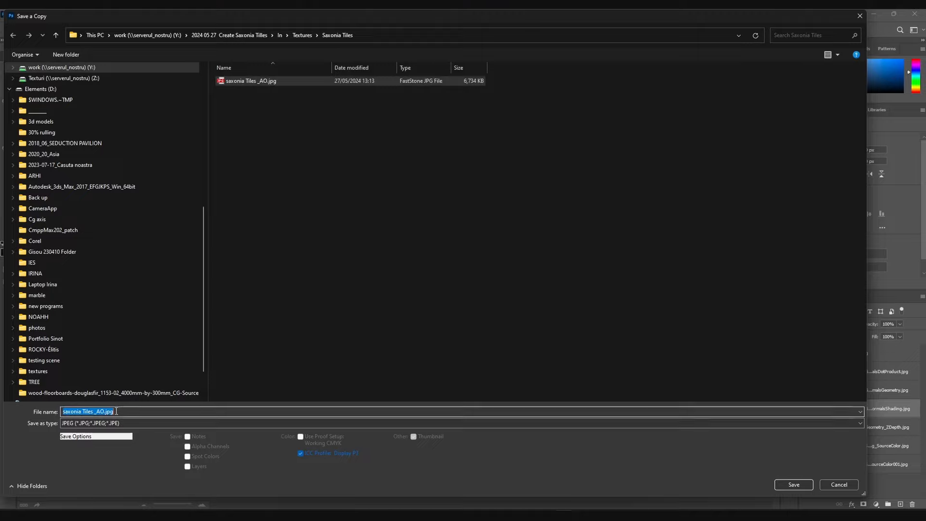
{"action": "key", "text": "BackSpace"}
{"action": "key", "text": "BackSpace"}
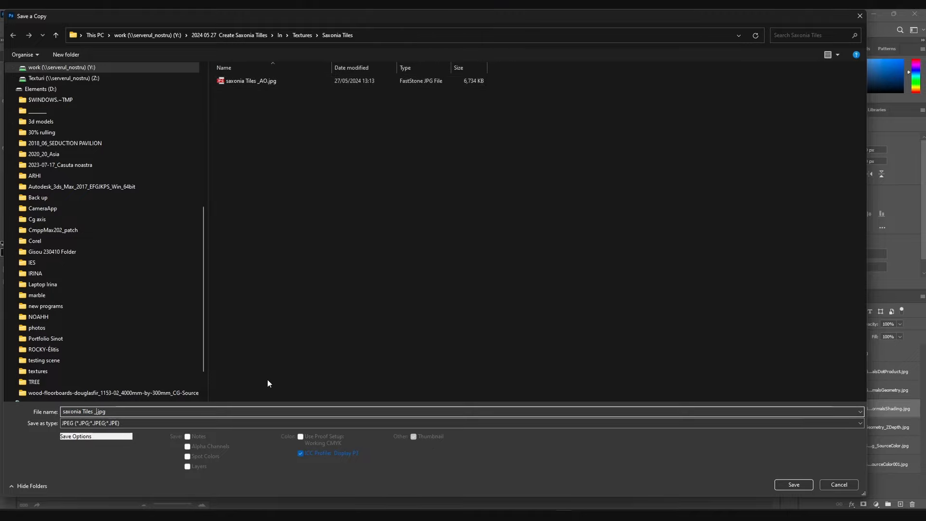
{"action": "type", "text": "N"}
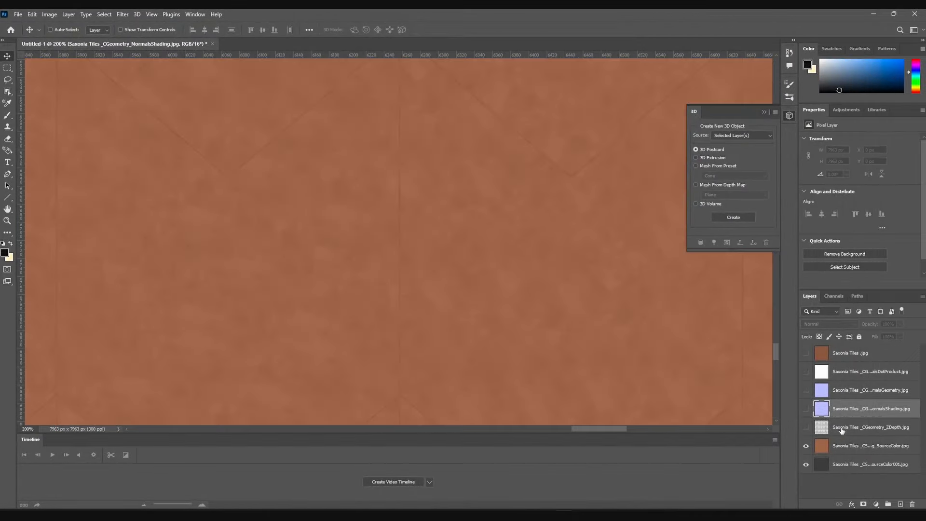
Show the ZDepth layer and save it as a JPEG copy named saxonia Tiles _D in the Saxonia Tiles folder
{"action": "left_click", "coordinate": [805, 427]}
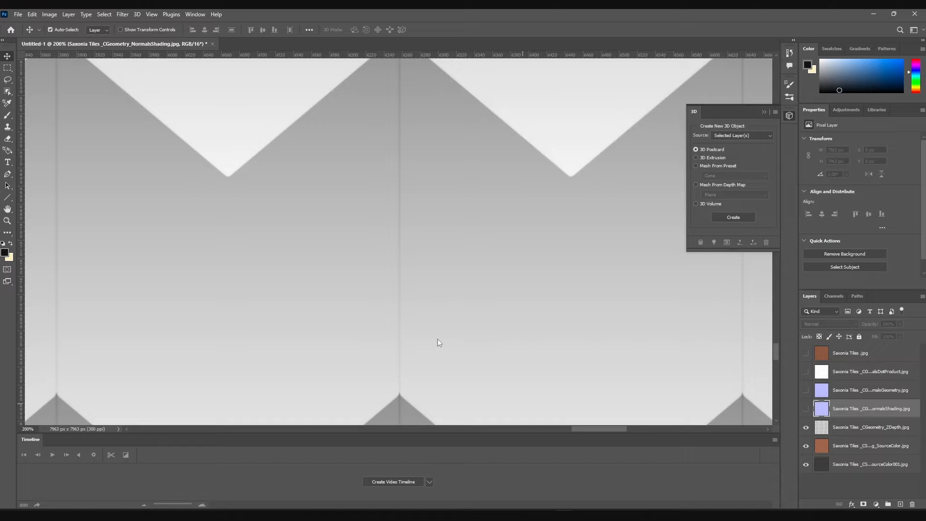
{"action": "key", "text": "ctrl+alt+s"}
{"action": "left_click", "coordinate": [127, 422]}
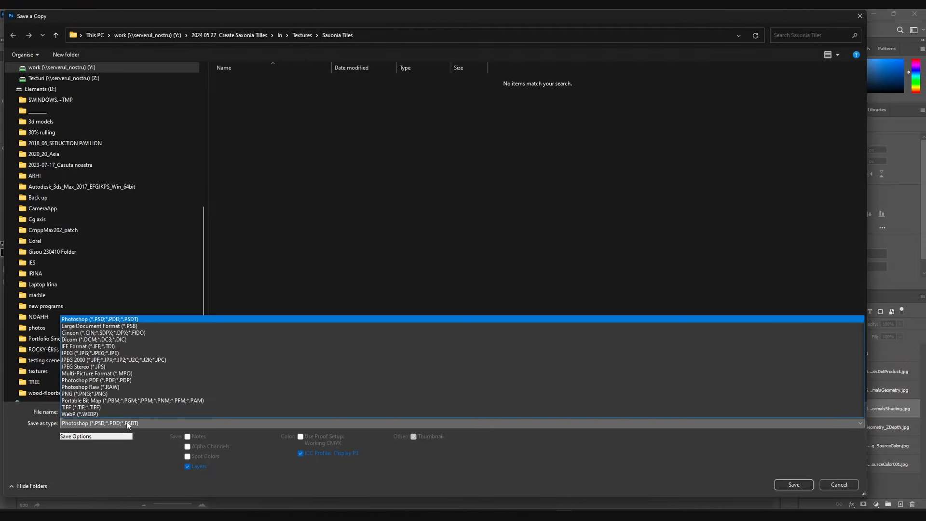
{"action": "left_click", "coordinate": [126, 353]}
{"action": "left_click", "coordinate": [266, 90]}
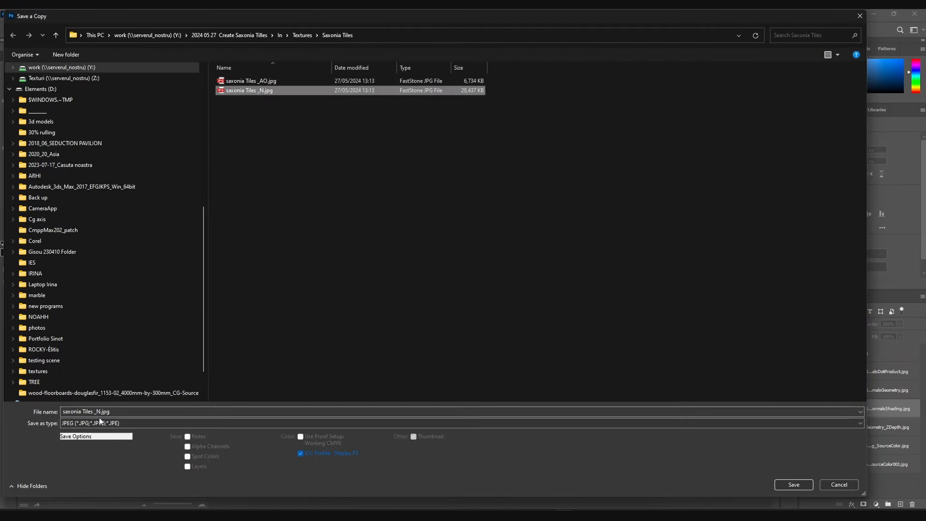
{"action": "left_click", "coordinate": [98, 414]}
{"action": "key", "text": "BackSpace"}
{"action": "type", "text": "D"}
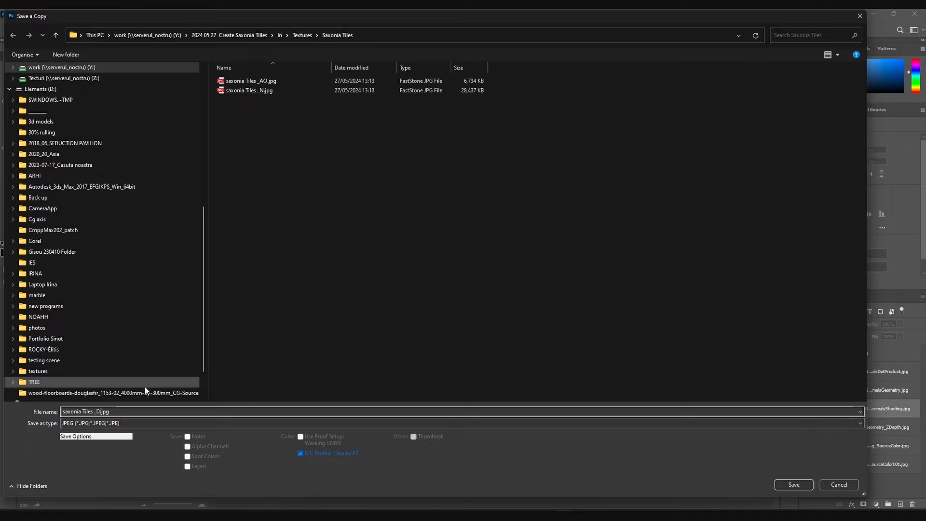
{"action": "key", "text": "Return"}
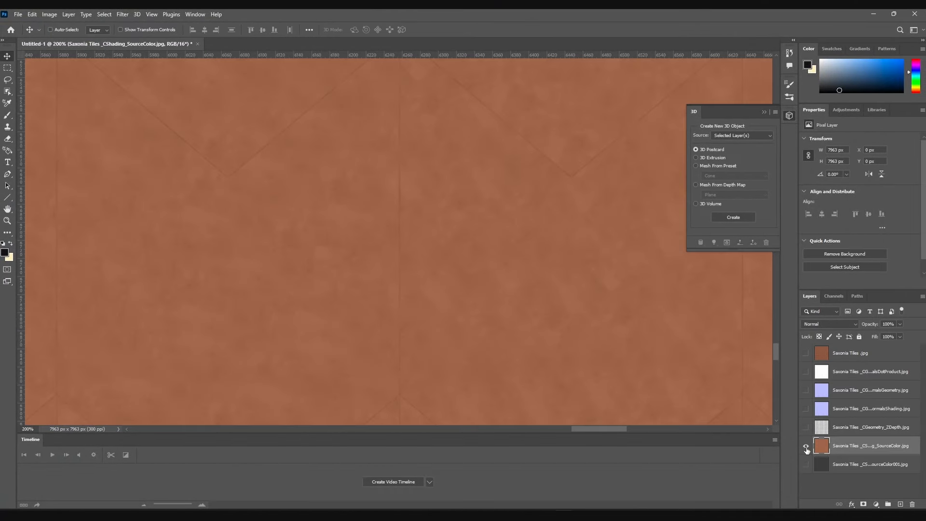
Show the SourceColor001 layer and compare the Saxonia Tiles .jpg layer with the SourceColor layer by toggling its visibility
{"action": "left_click", "coordinate": [805, 464]}
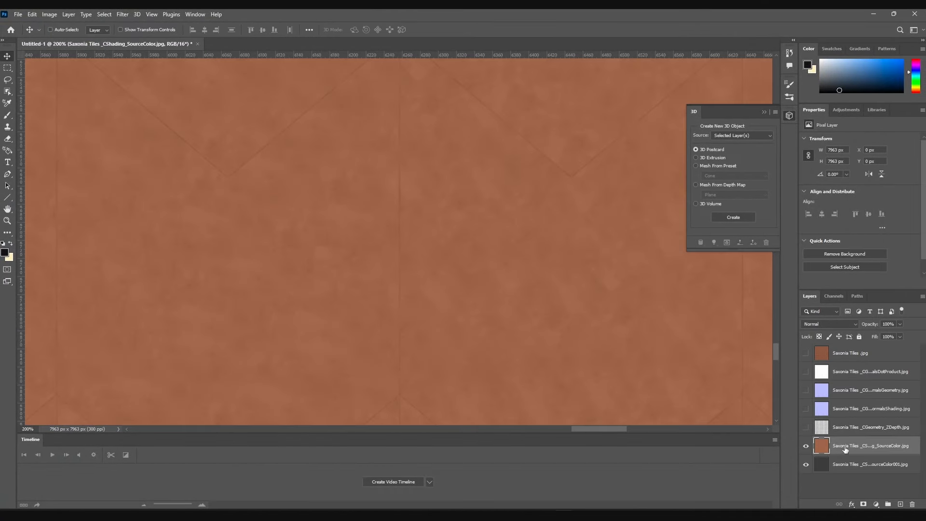
{"action": "left_click", "coordinate": [805, 354]}
{"action": "left_click", "coordinate": [806, 357]}
{"action": "left_click", "coordinate": [806, 355]}
{"action": "left_click", "coordinate": [806, 355]}
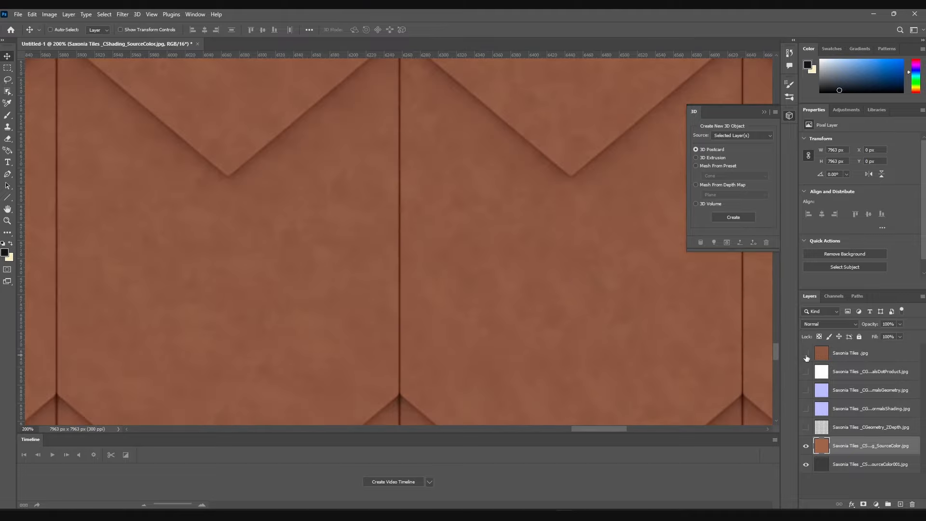
{"action": "left_click", "coordinate": [806, 355]}
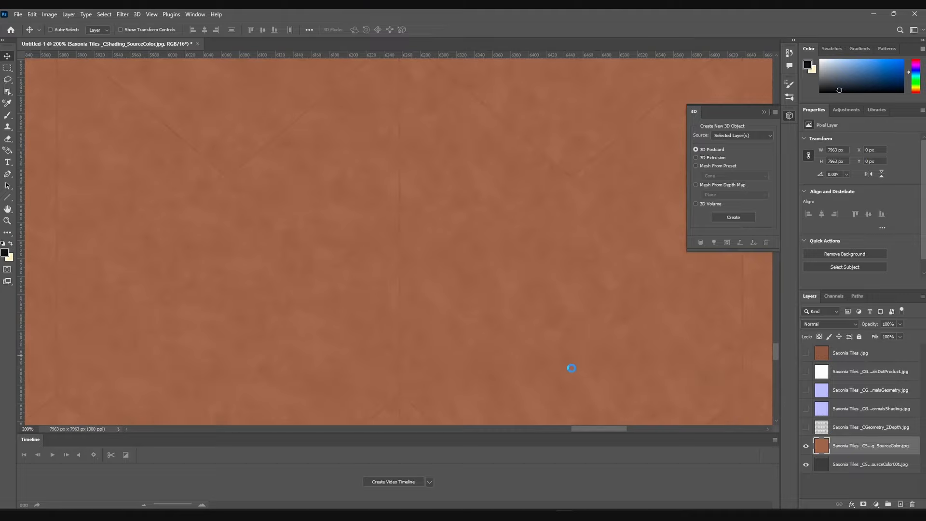